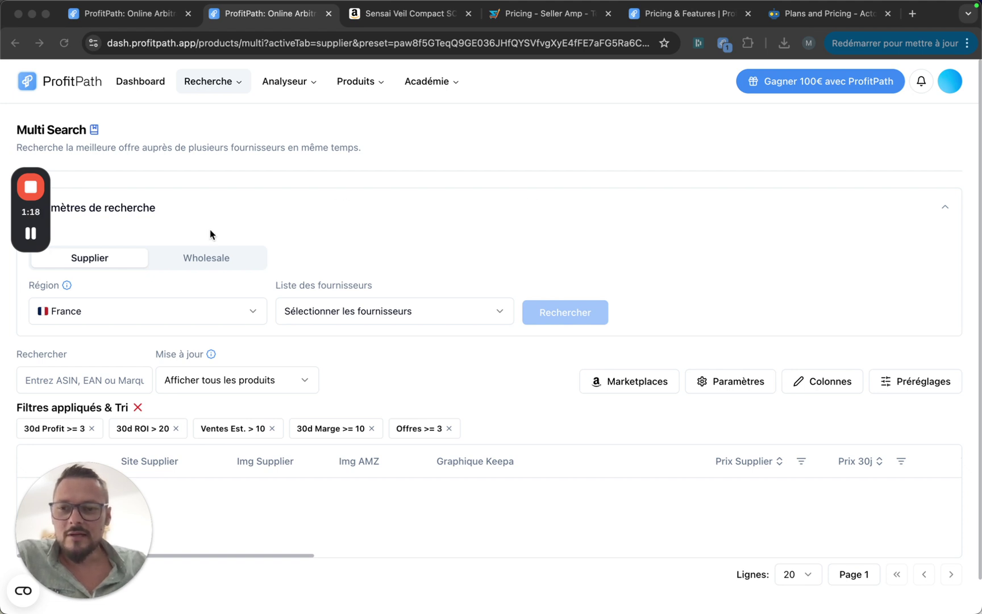
- Run a supplier search in the France region for e.leclerc
left_click(233, 318)
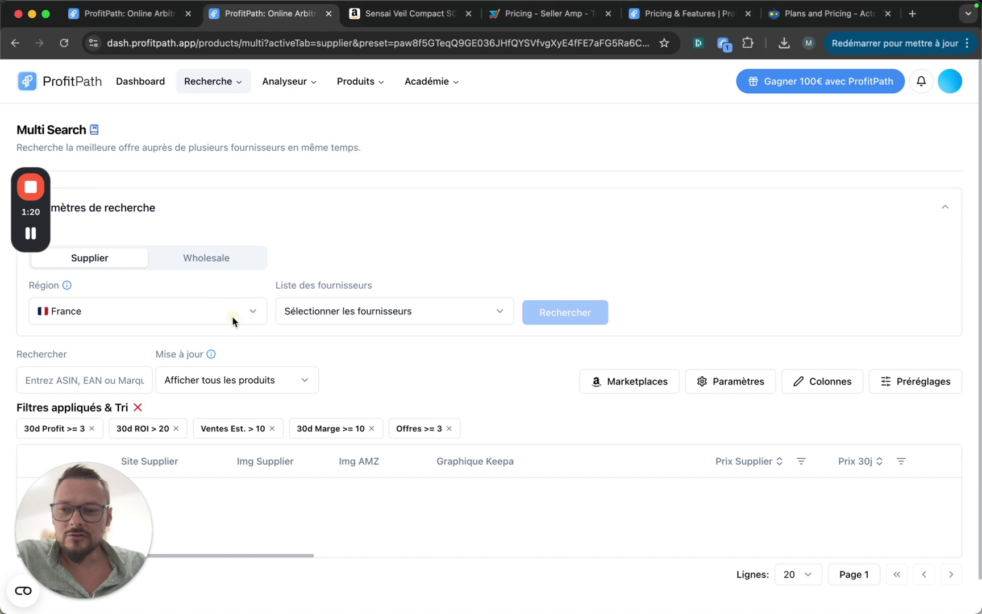
left_click(232, 317)
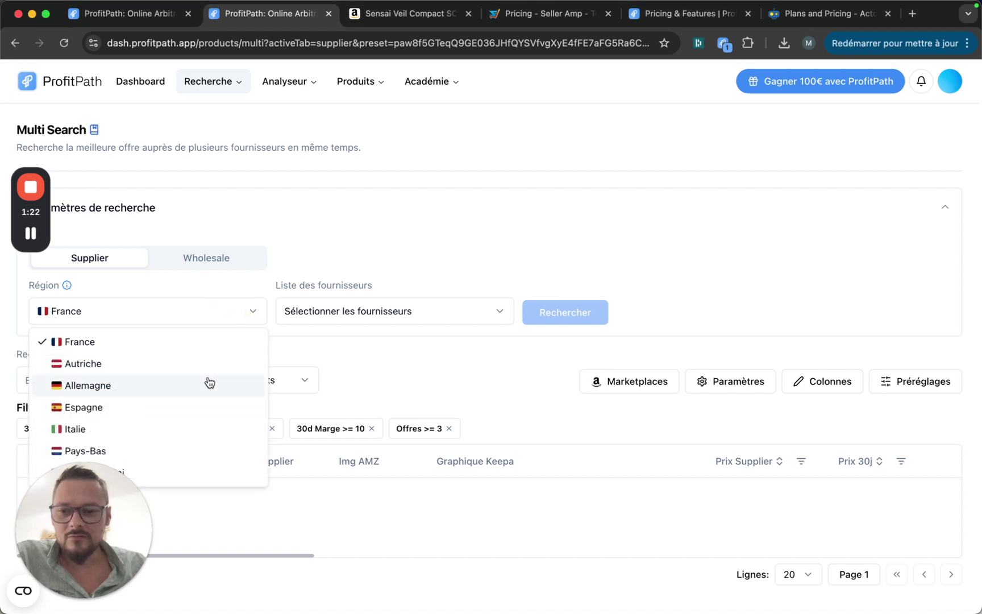
left_click(380, 341)
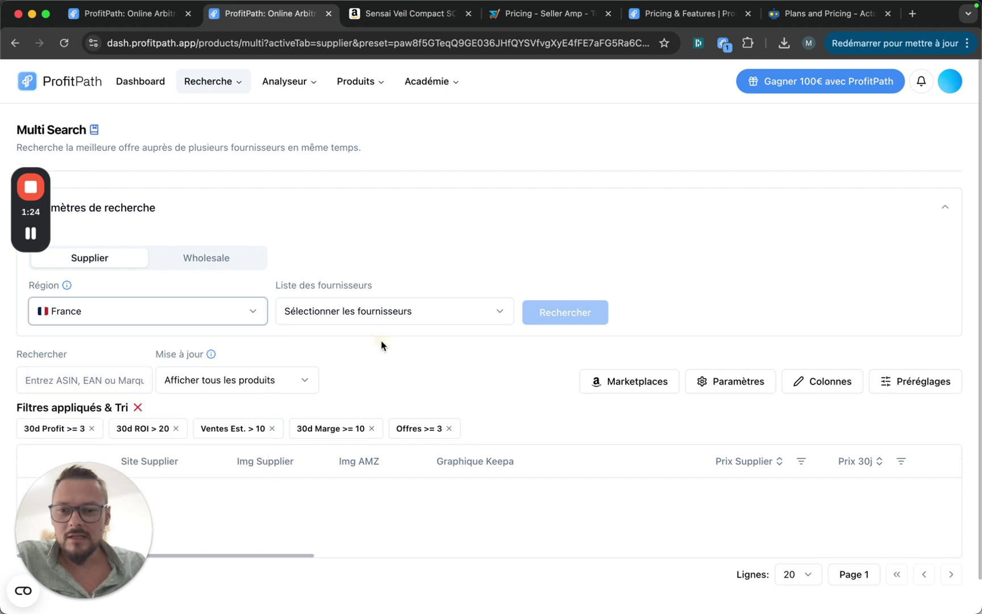
left_click(373, 313)
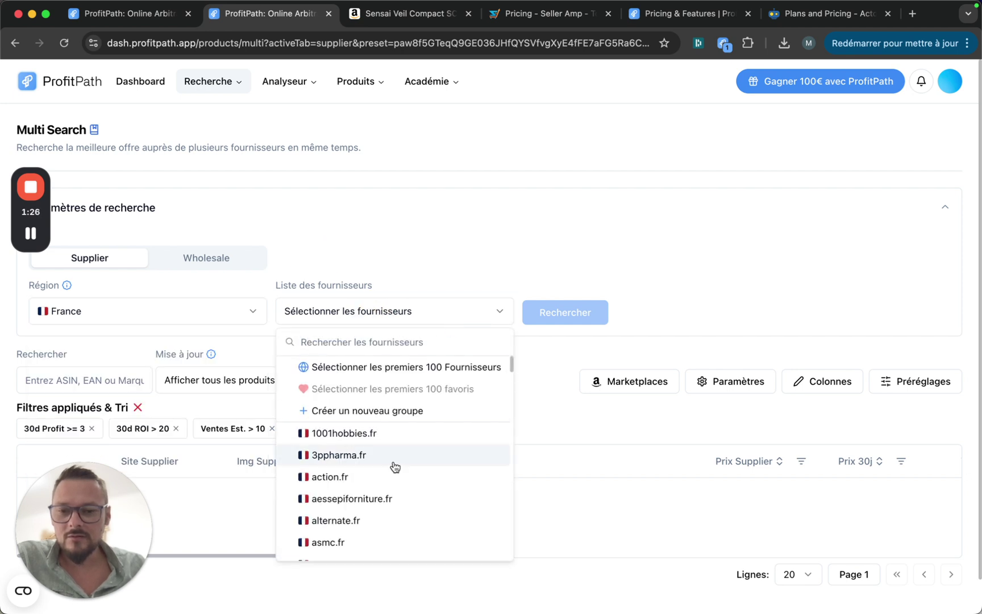
scroll(431, 471, "down", 3)
scroll(431, 473, "down", 6)
scroll(431, 472, "down", 6)
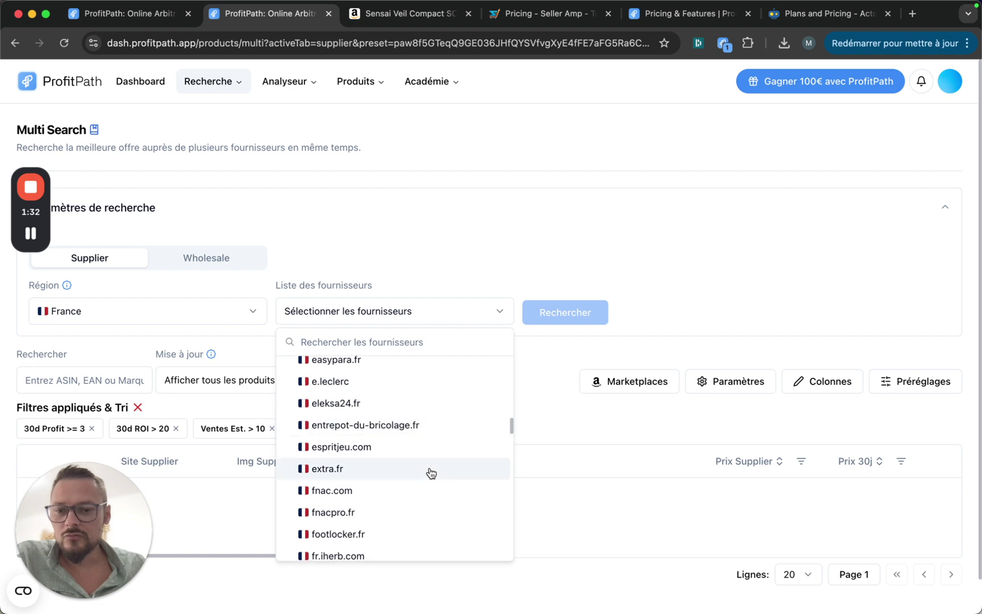
scroll(431, 473, "down", 1)
scroll(373, 417, "up", 2)
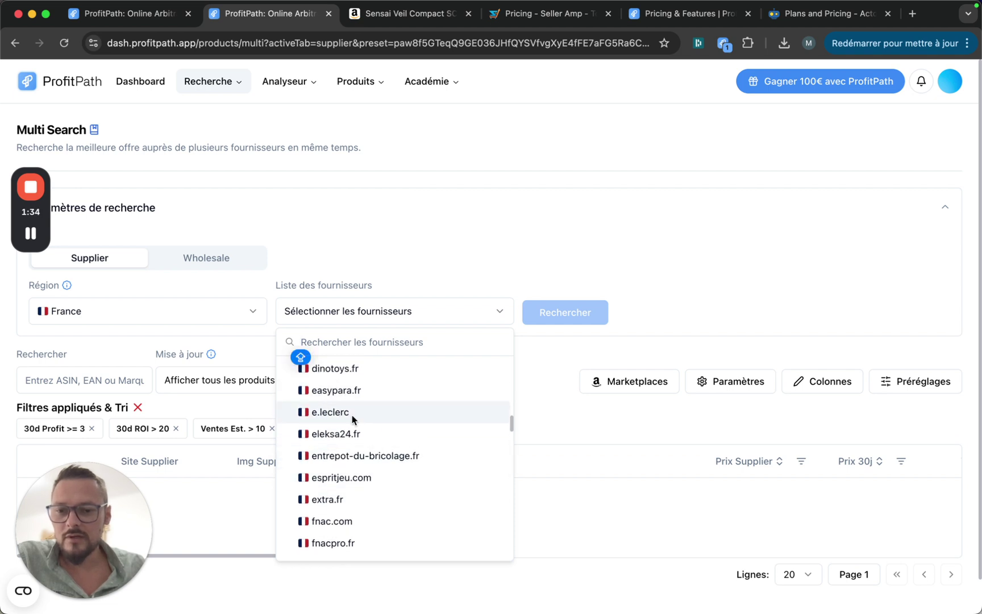
left_click(352, 414)
left_click(577, 313)
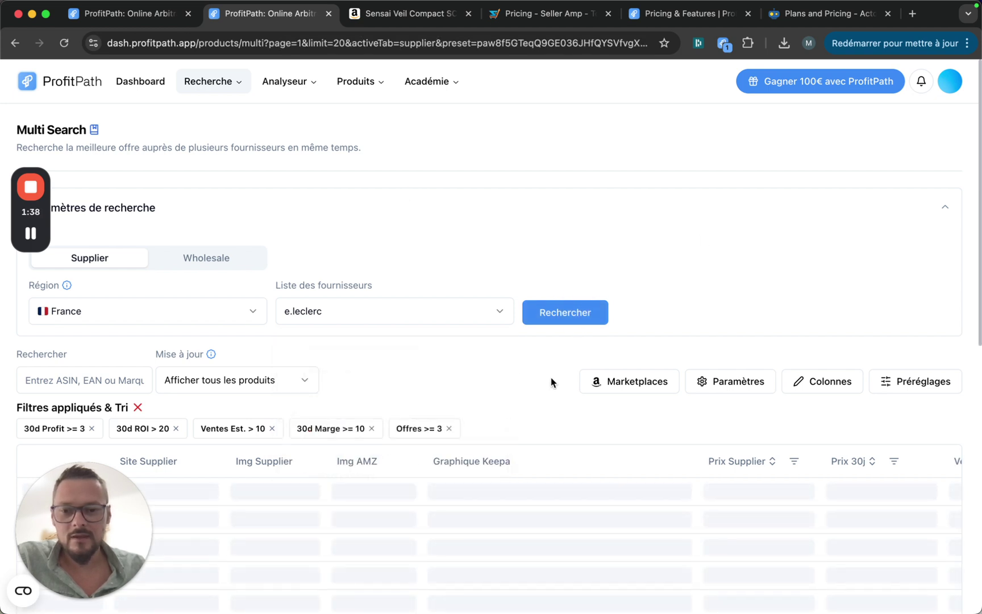
scroll(555, 386, "down", 3)
scroll(556, 385, "up", 3)
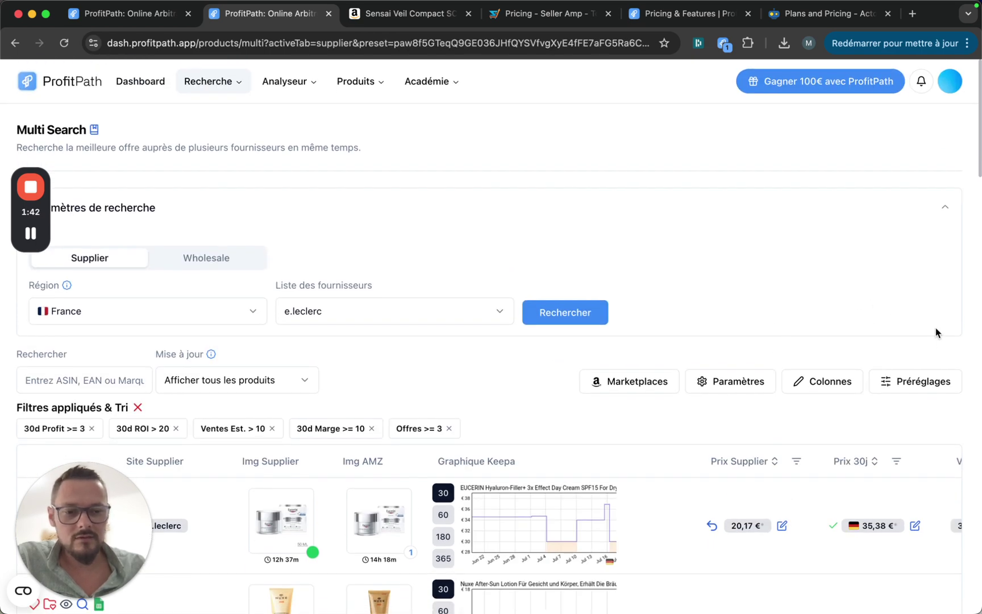
- Examine every filter in the ROI 20 preset, including profit, ROI, estimated sales, margin and offers, and leave the preset editor without saving
left_click(914, 386)
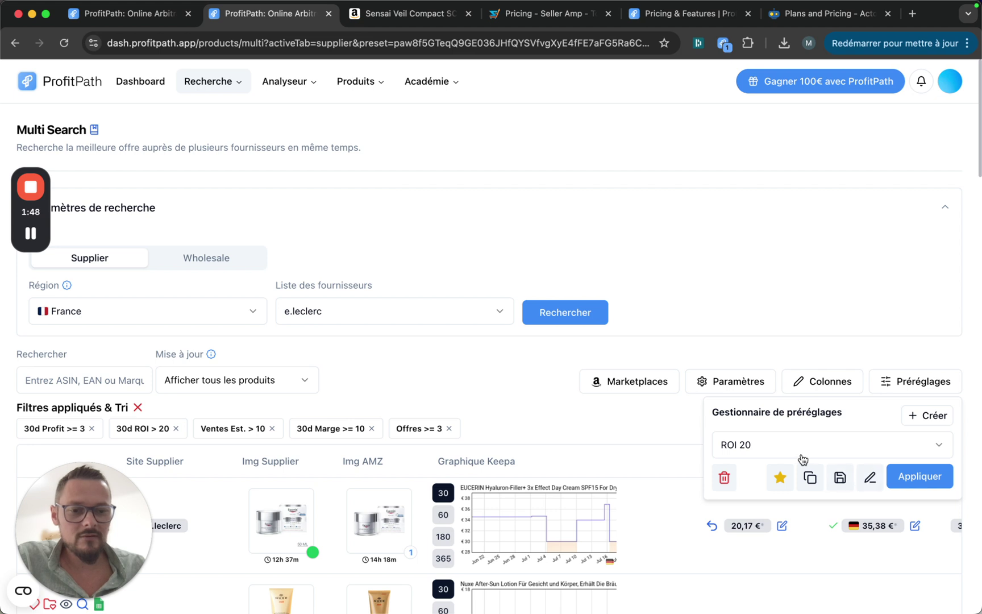
left_click(878, 475)
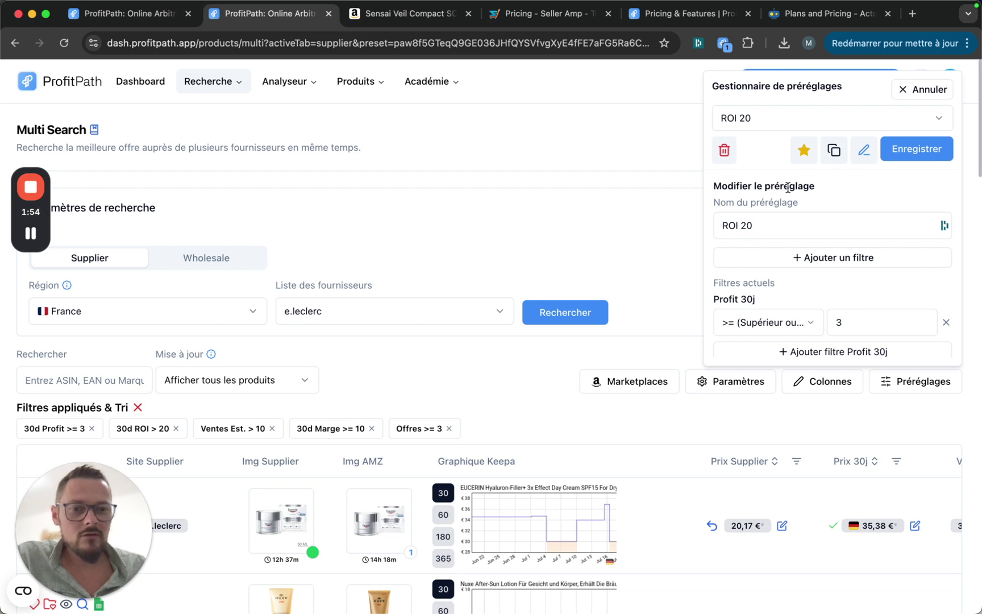
scroll(787, 187, "down", 3)
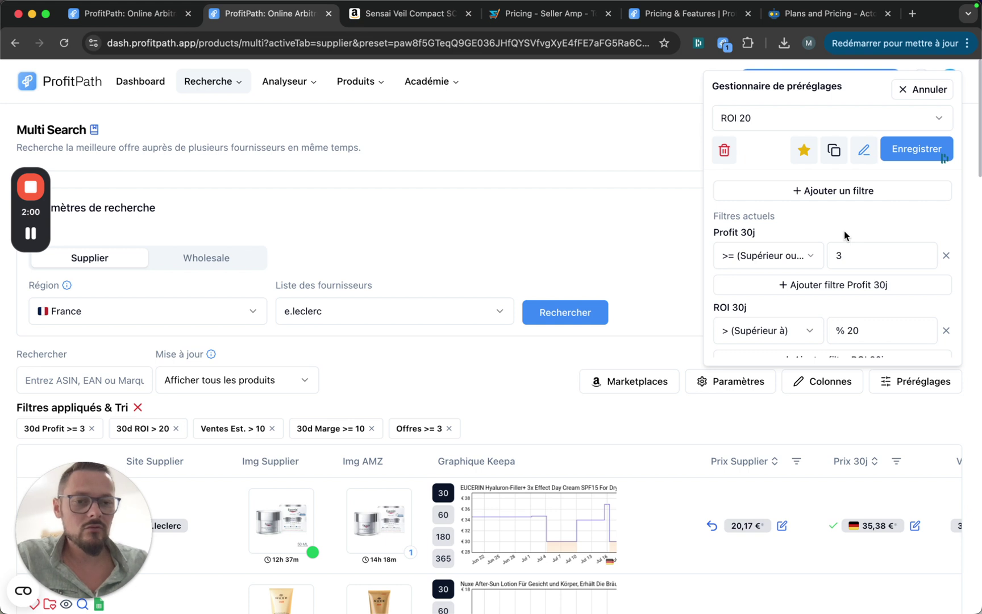
scroll(845, 235, "down", 2)
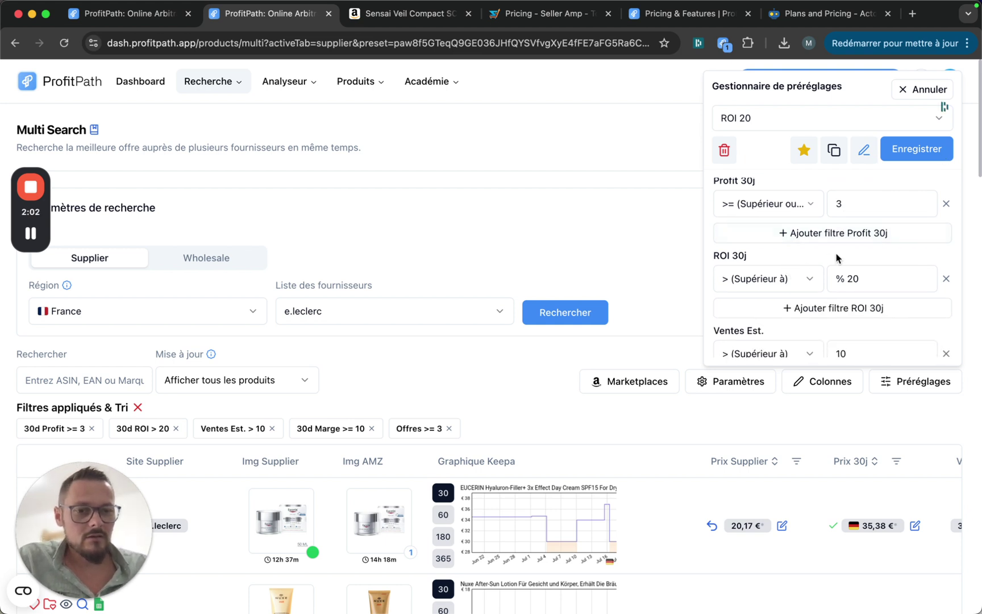
scroll(836, 259, "down", 3)
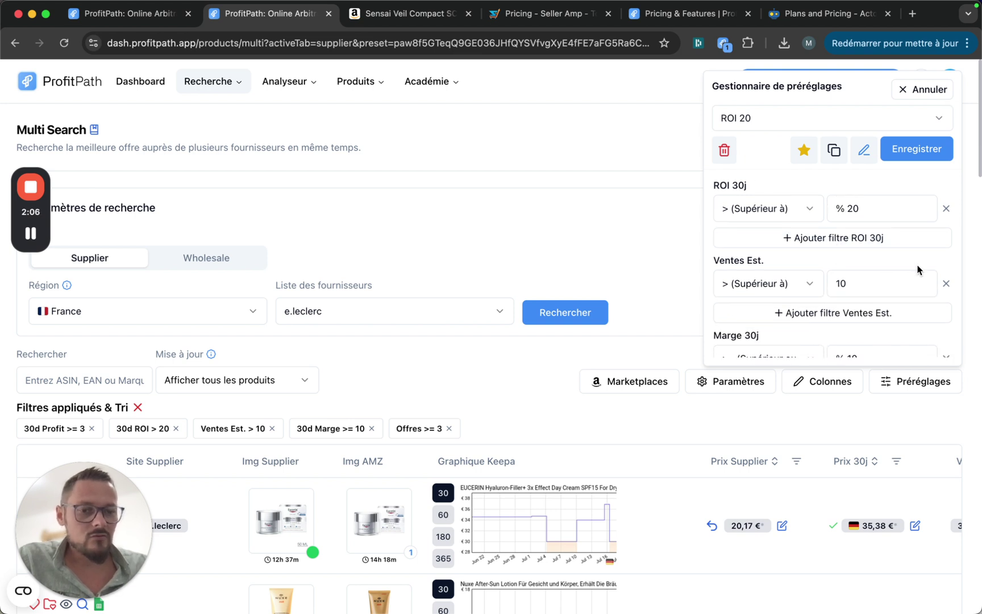
scroll(918, 269, "down", 3)
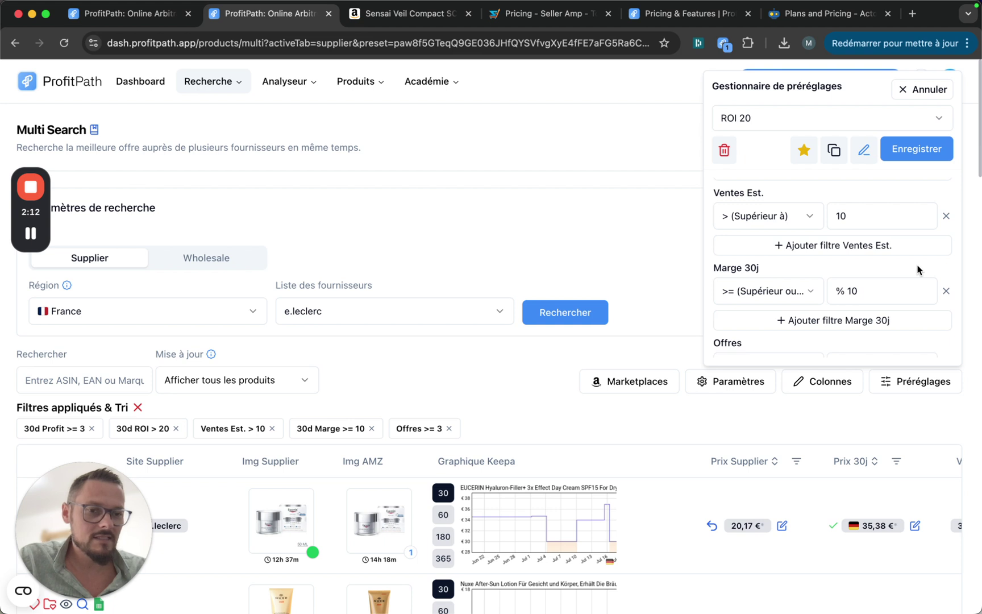
scroll(918, 270, "down", 2)
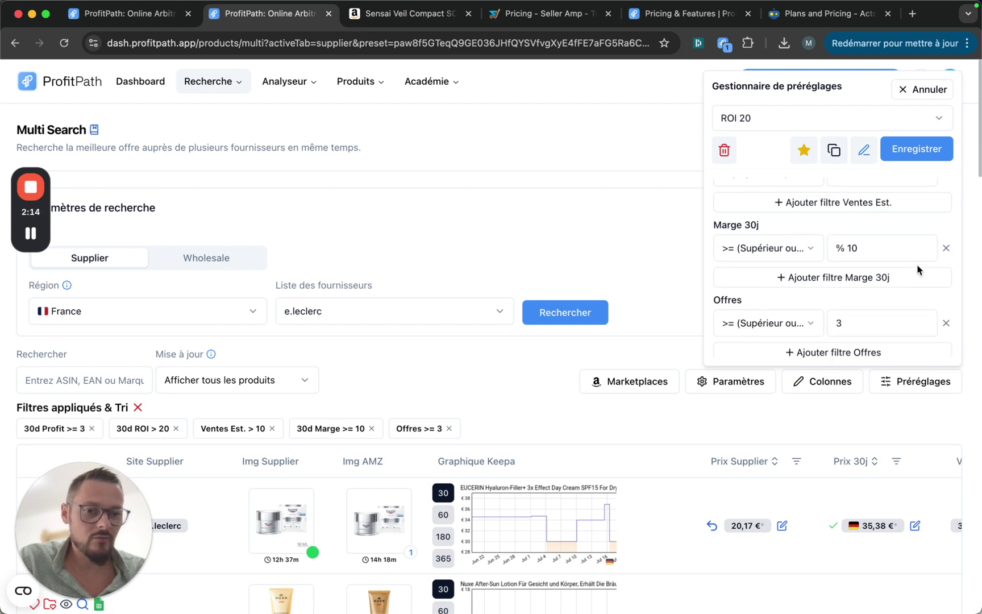
scroll(873, 292, "down", 1)
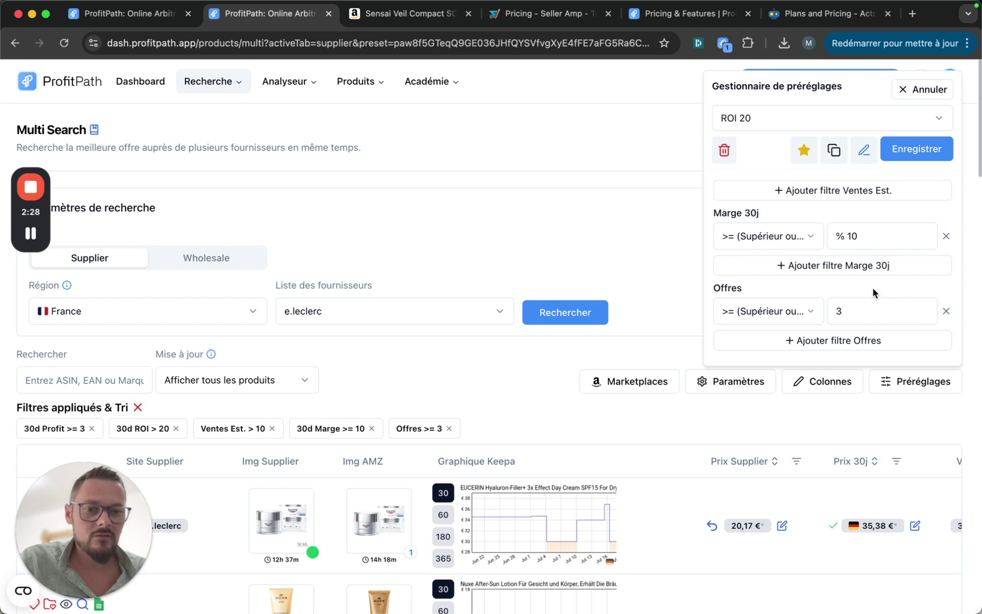
scroll(863, 289, "up", 10)
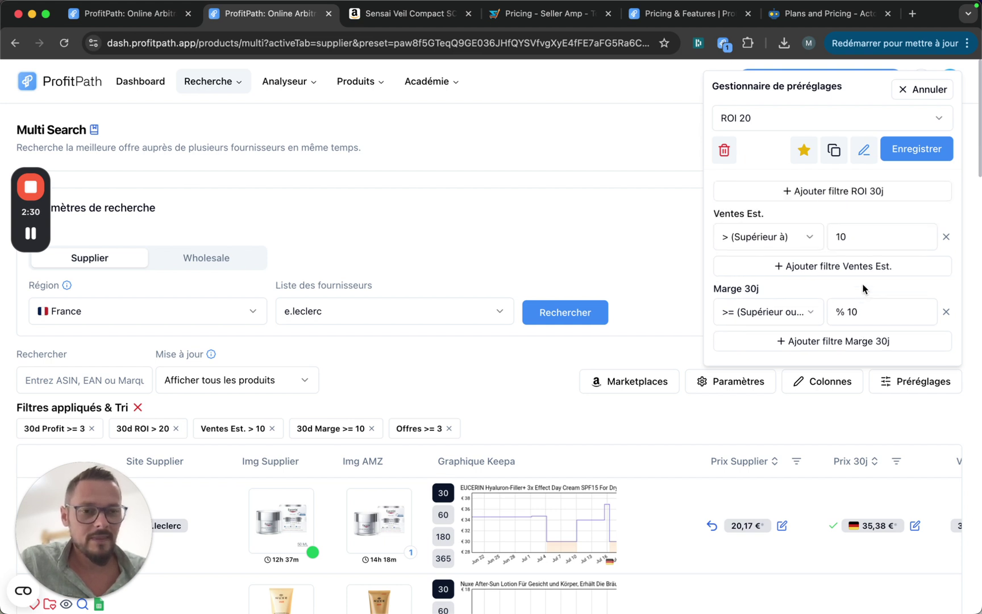
left_click(924, 95)
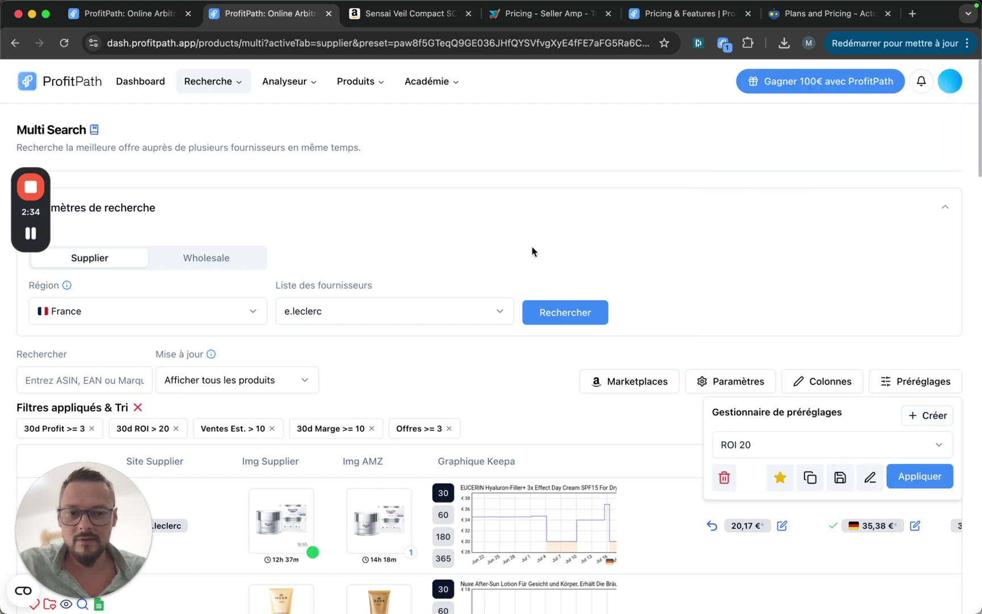
left_click(632, 223)
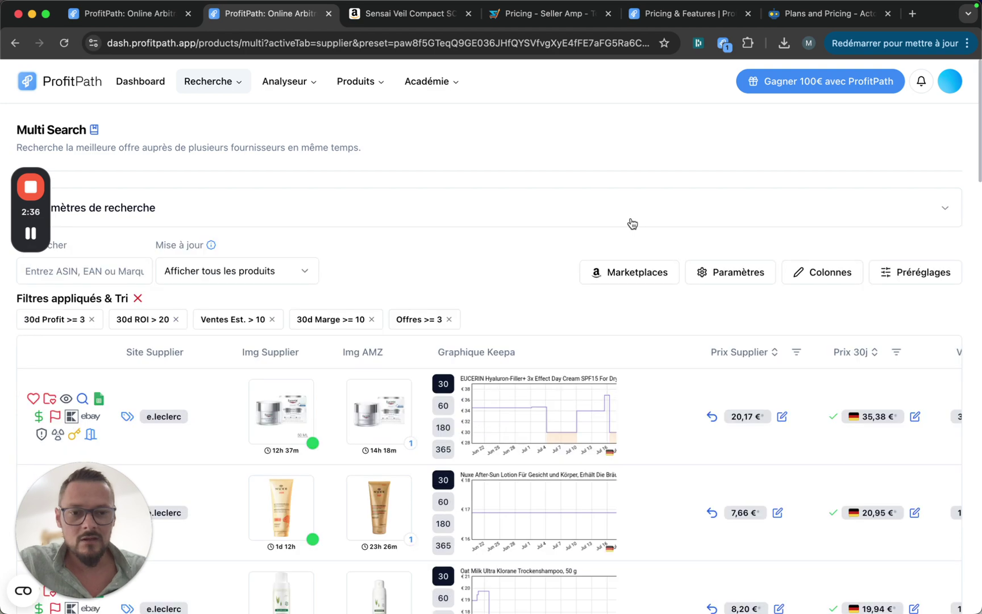
left_click(755, 212)
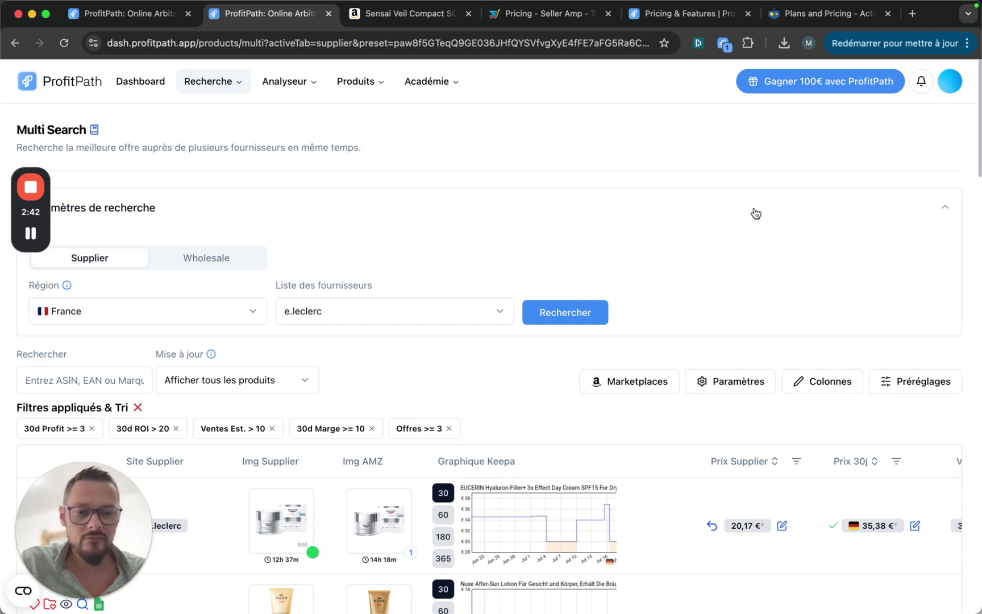
- Review which columns are available and enabled for the results table, and close the column list
left_click(823, 386)
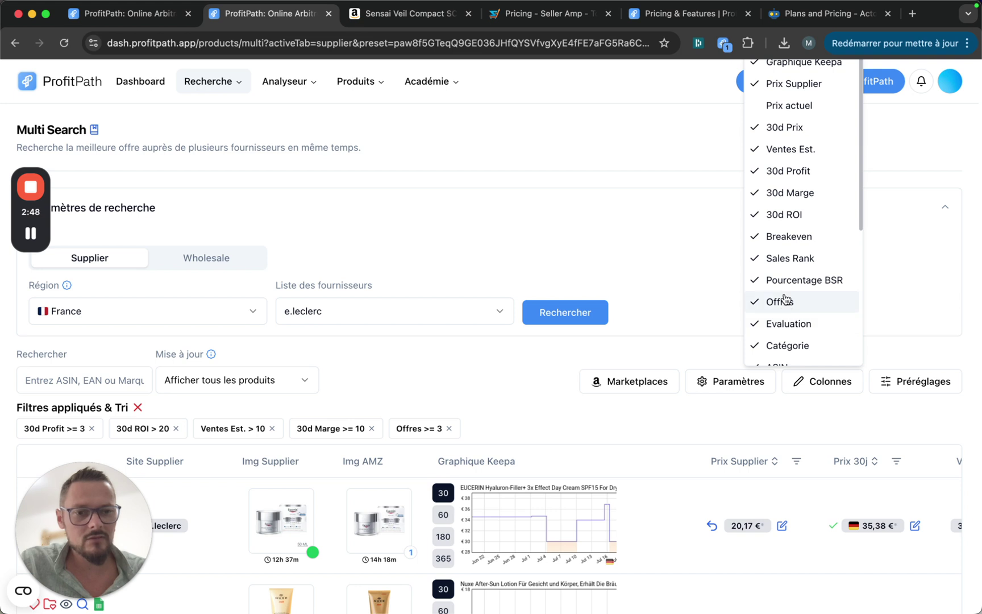
scroll(788, 306, "down", 5)
scroll(787, 302, "up", 5)
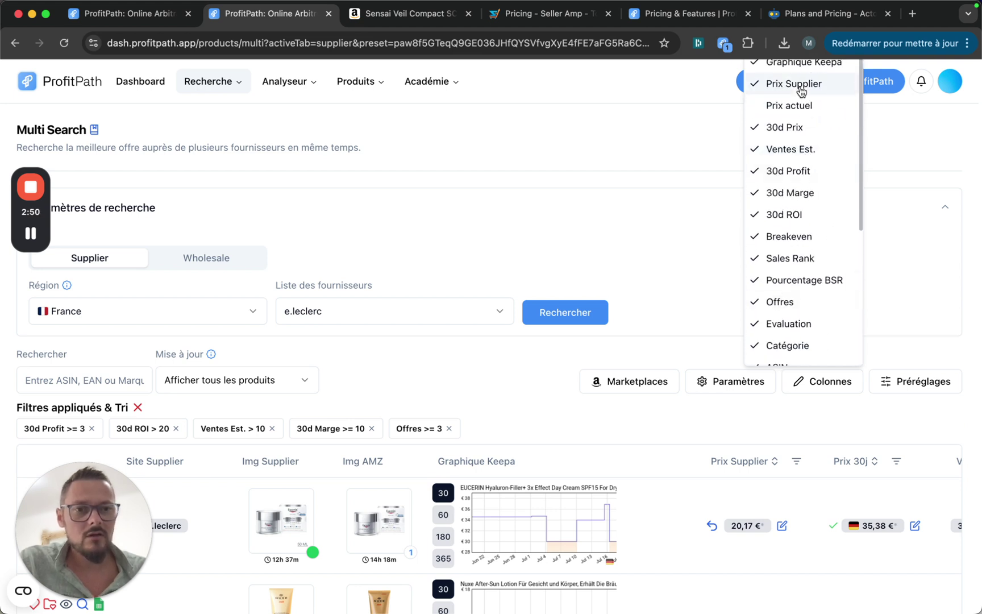
left_click(696, 242)
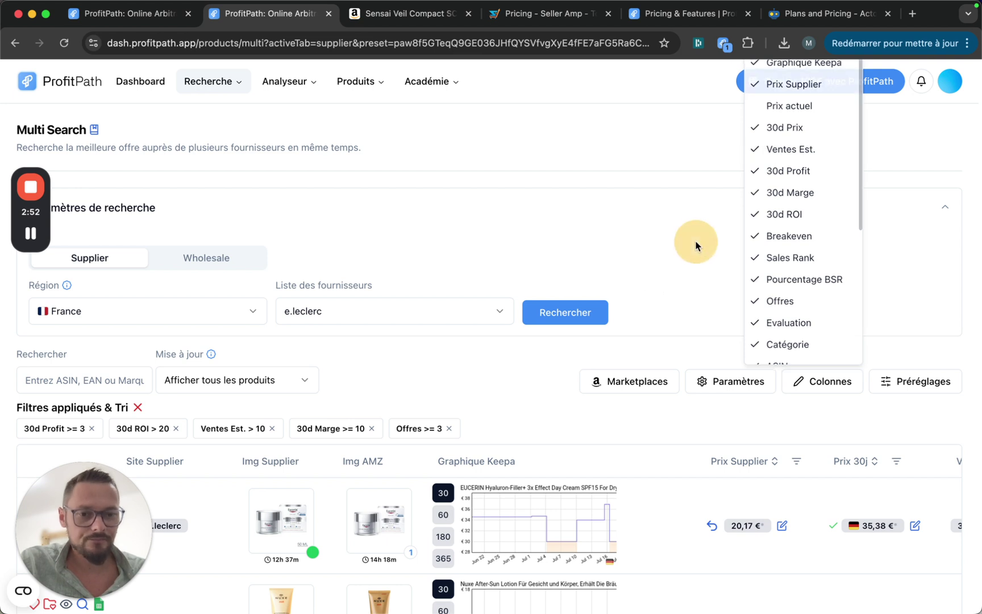
- Try the FBM delivery type in the individual search settings and return it to FBA
left_click(718, 383)
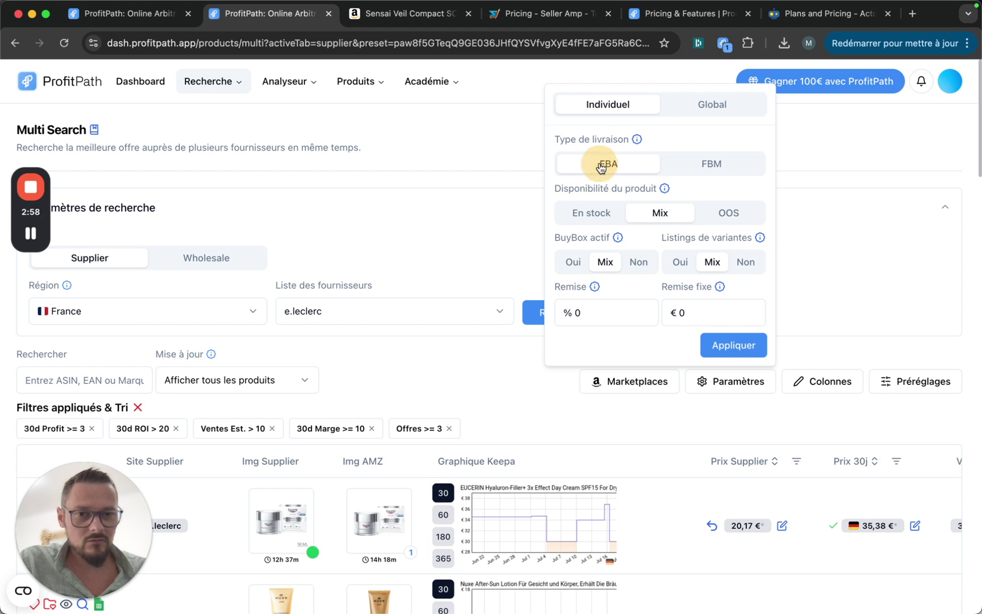
left_click(717, 164)
left_click(618, 167)
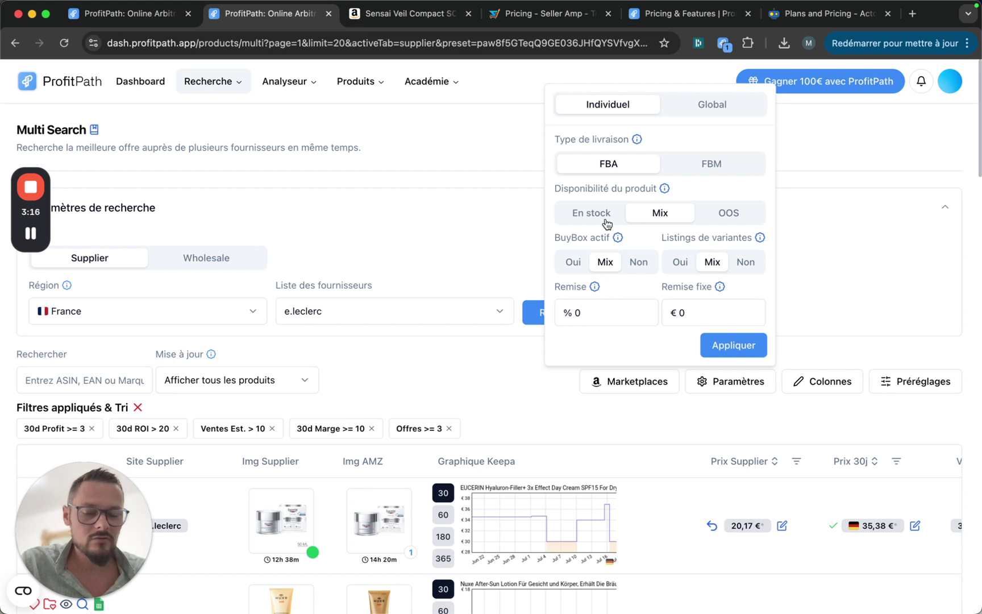
mouse_move(307, 554)
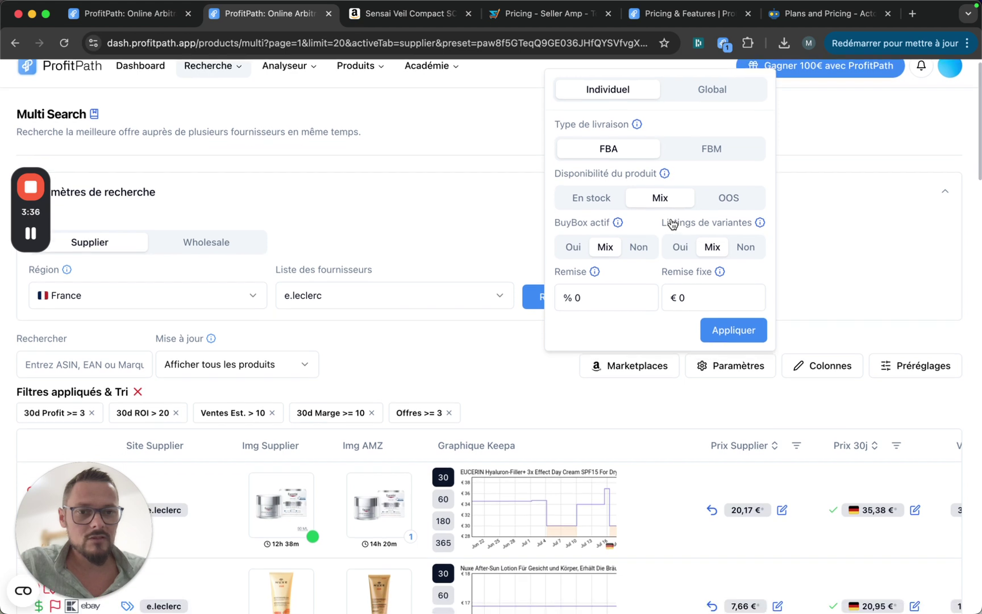
- Set the Amazon delivery type to EFN in the global settings, review the remaining options, and save
left_click(719, 108)
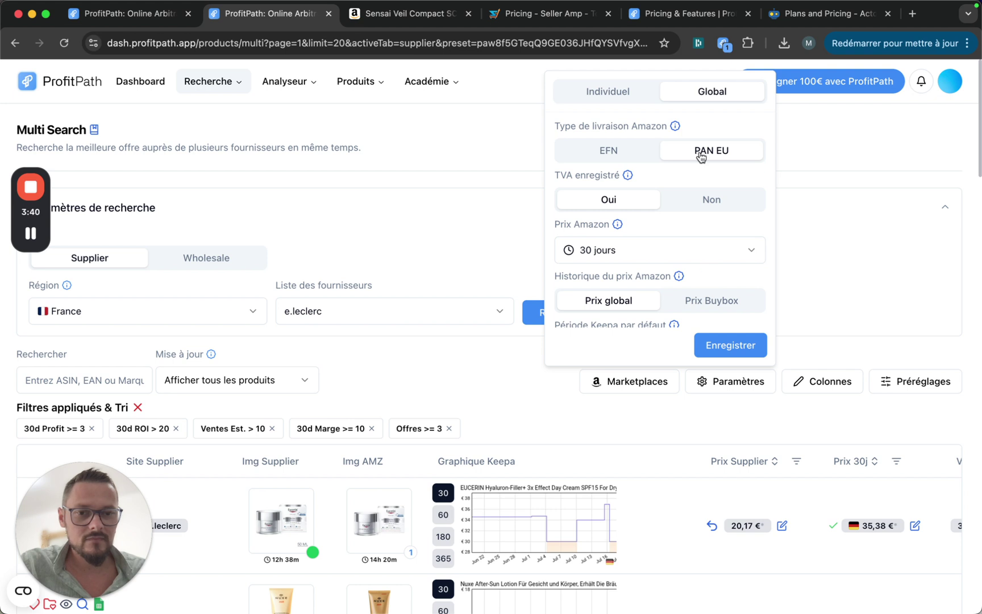
left_click(611, 152)
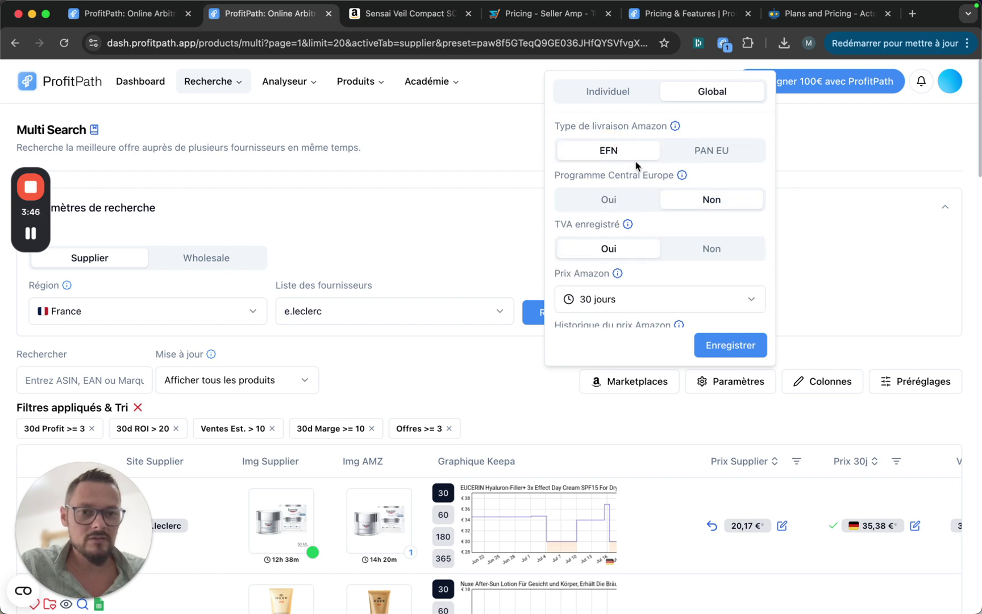
mouse_move(682, 177)
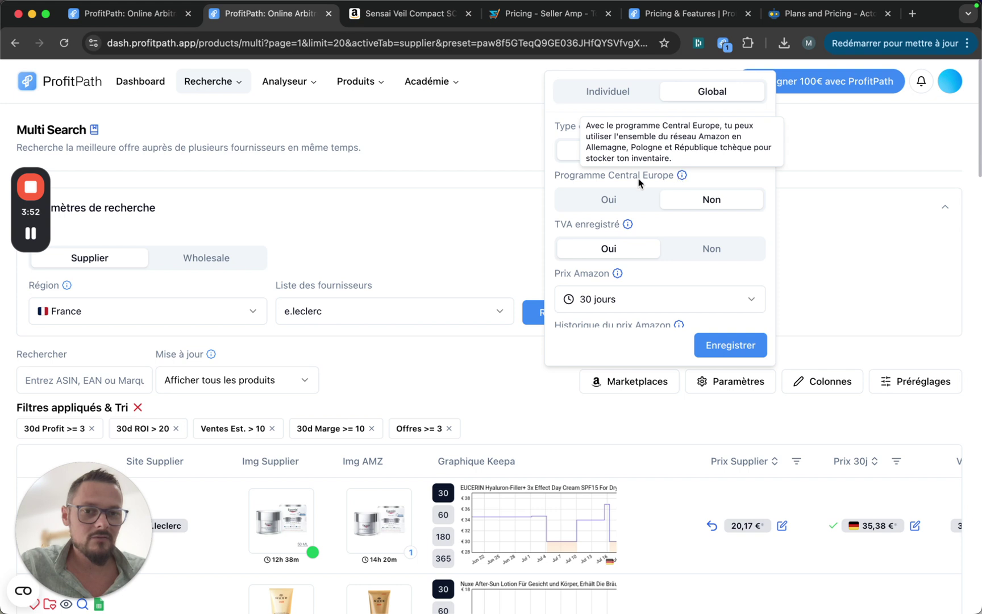
scroll(661, 203, "down", 1)
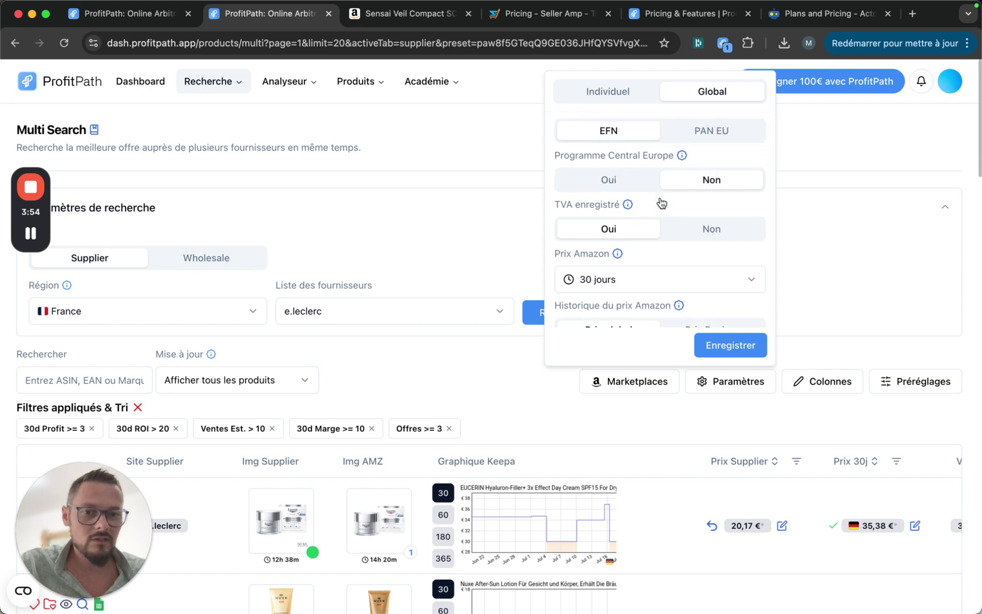
scroll(662, 208, "down", 3)
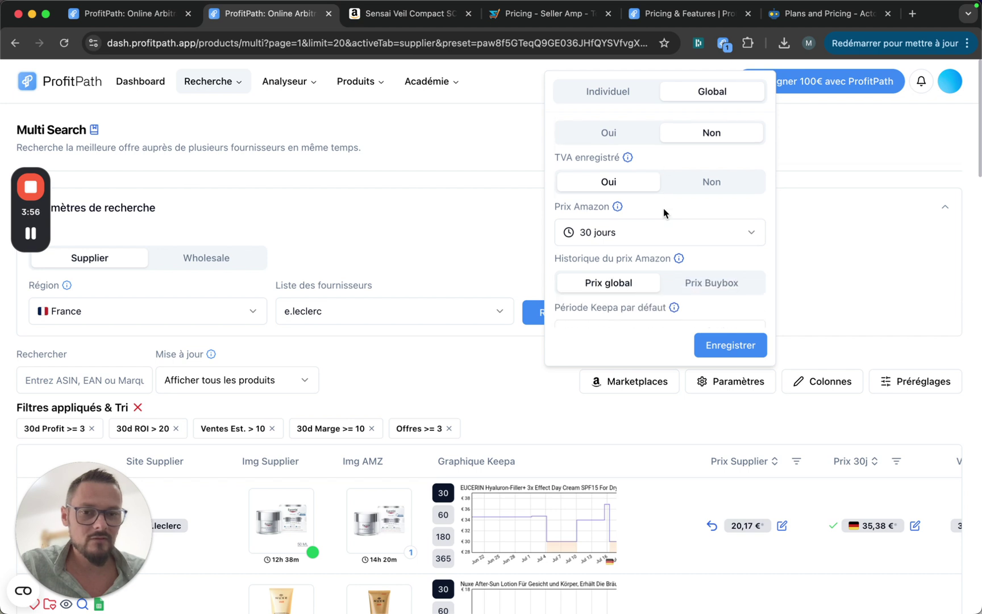
scroll(706, 239, "down", 5)
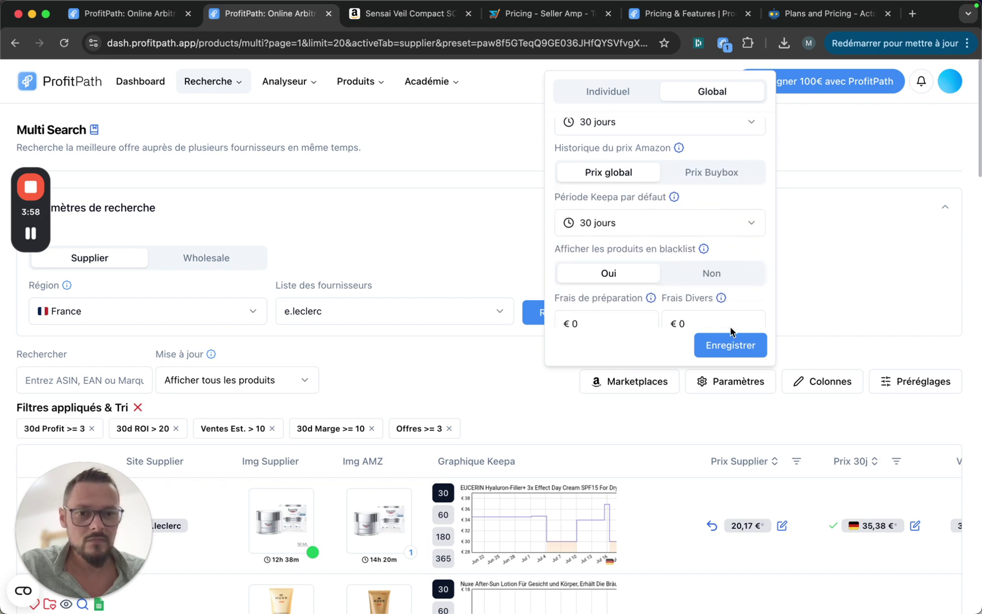
left_click(732, 346)
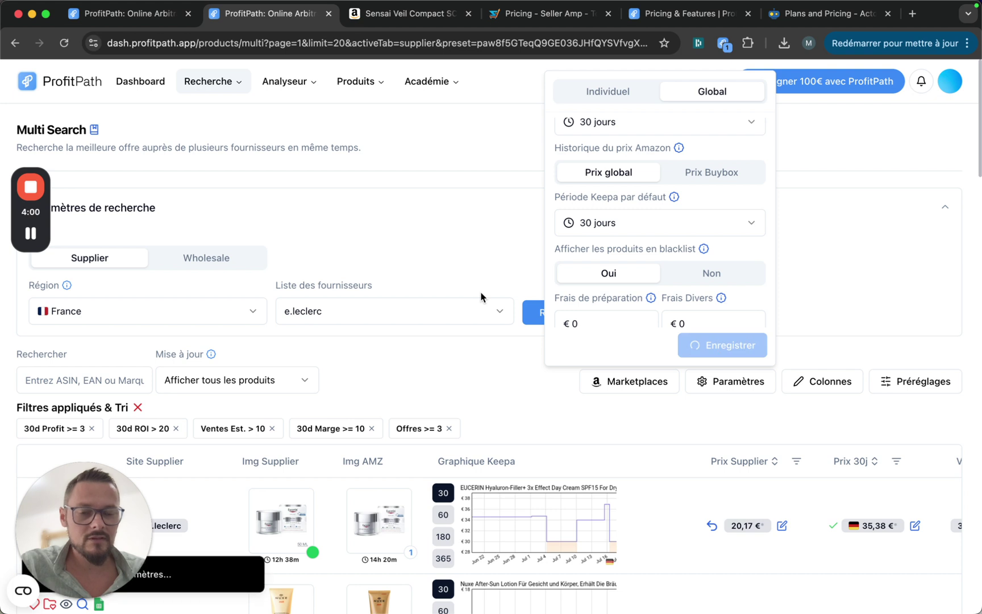
left_click(651, 443)
- Review which Amazon marketplaces are enabled for the Multi Search results and close the list without changing the selection
left_click(638, 382)
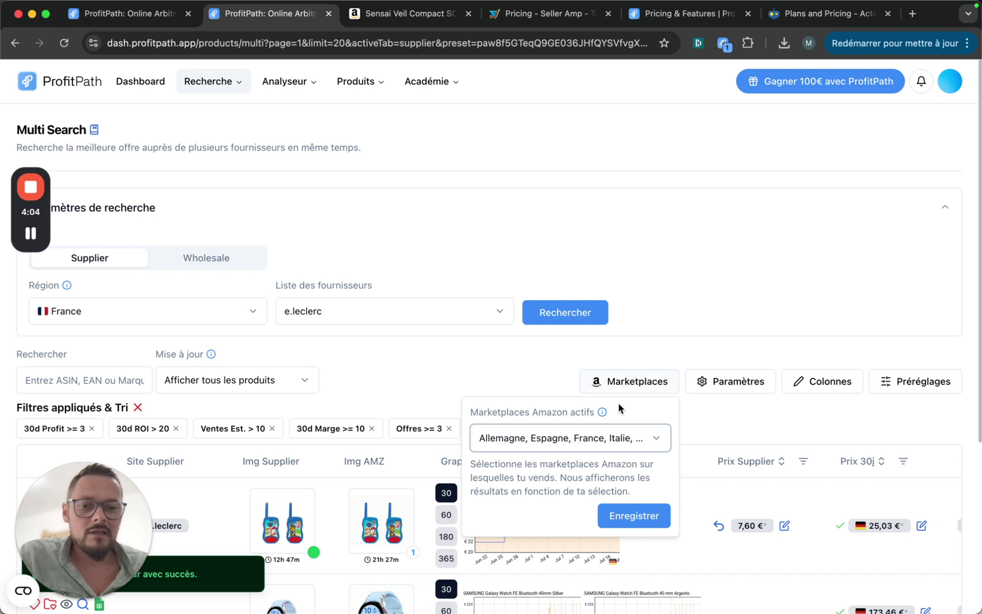
left_click(560, 436)
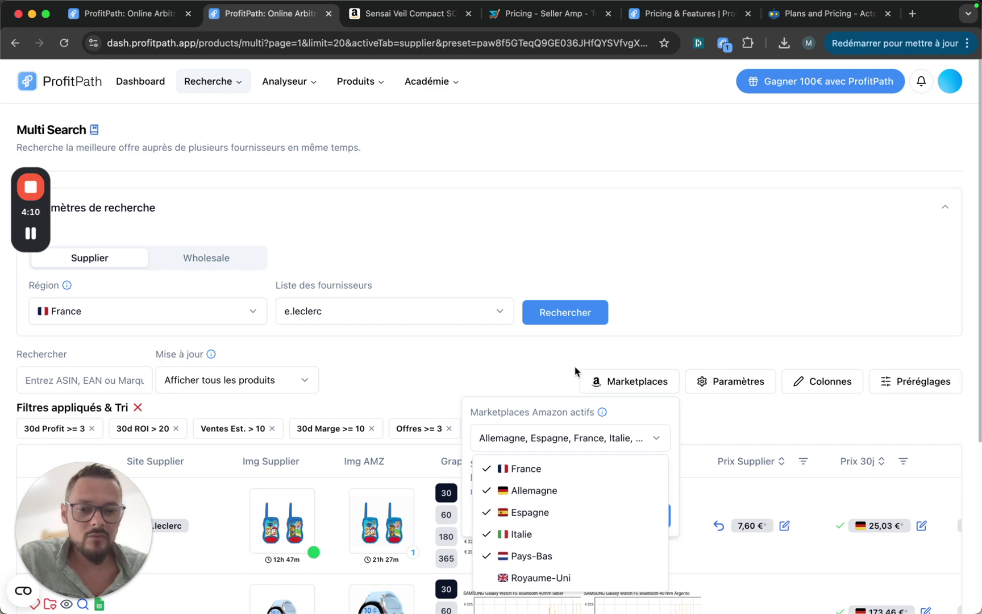
scroll(574, 371, "down", 3)
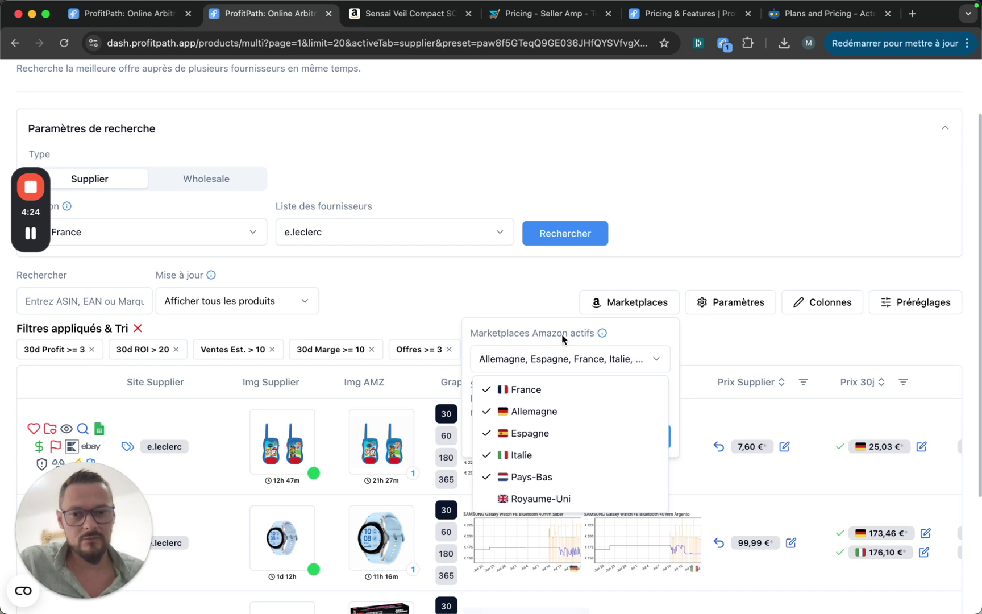
left_click(467, 288)
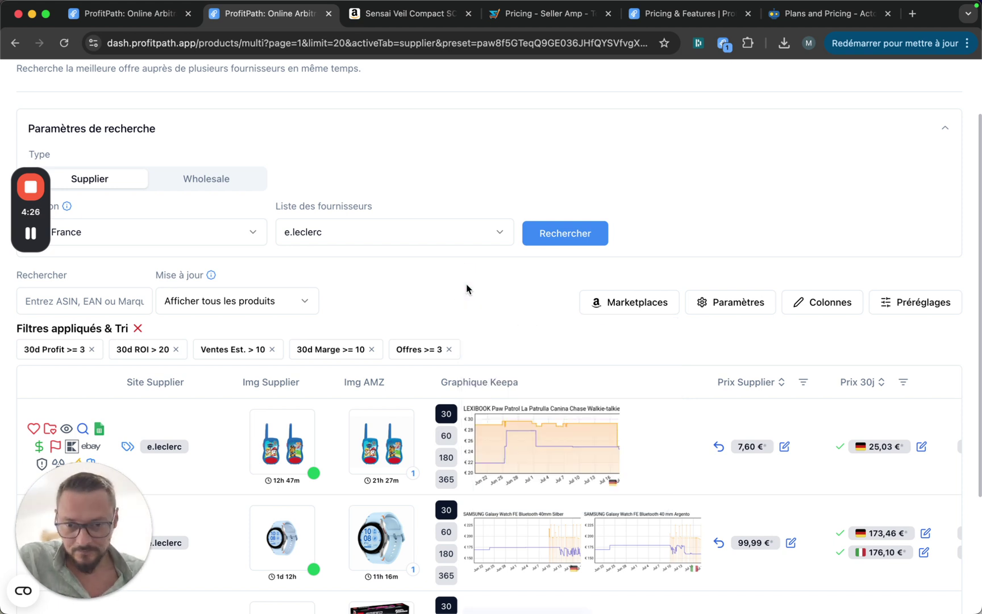
- Remove the Offres >= 3 filter from the e.leclerc results and bring the refreshed product list into view
scroll(467, 289, "down", 2)
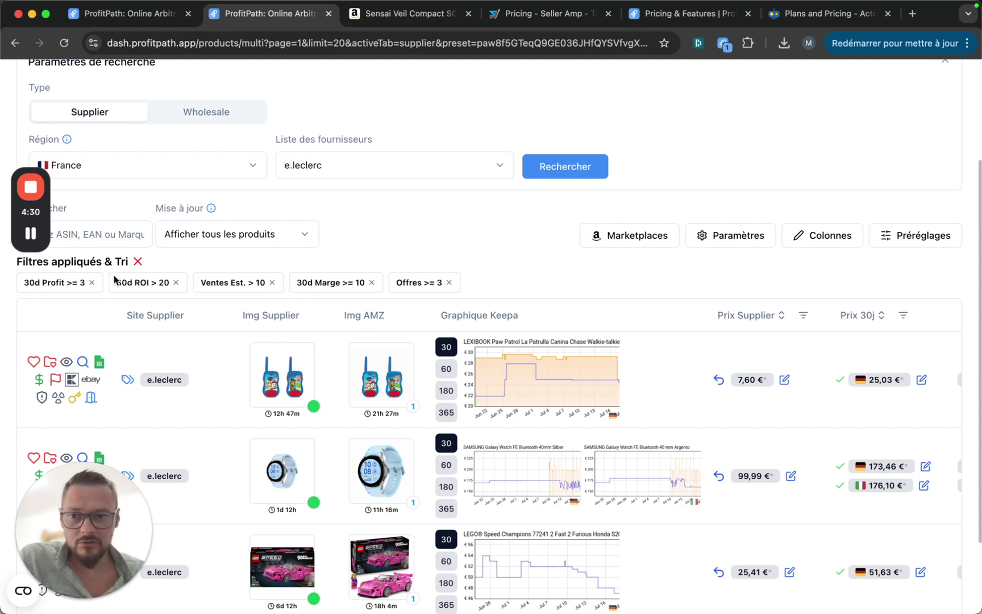
left_click(448, 283)
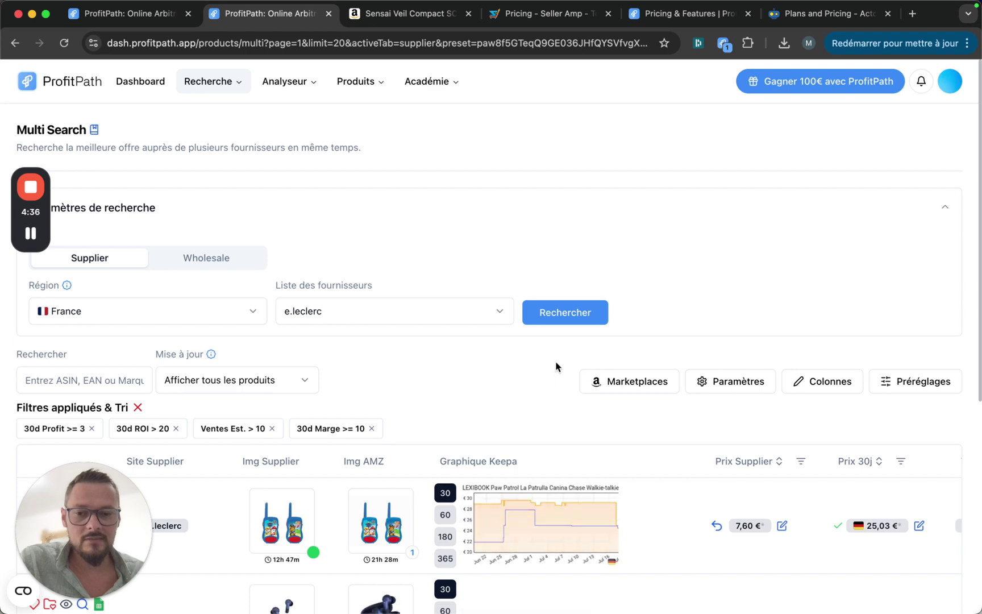
scroll(556, 366, "down", 4)
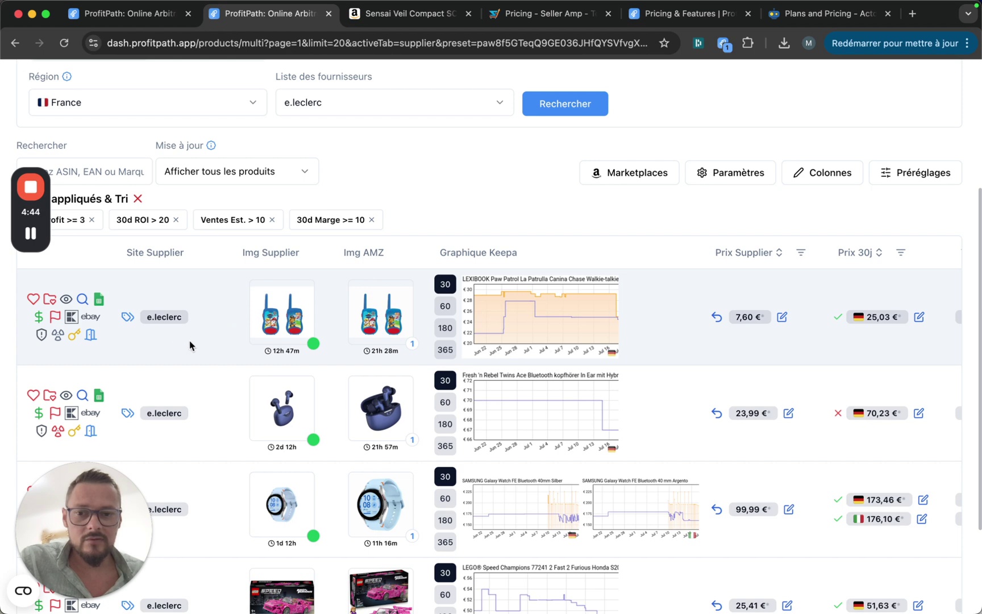
- Check the Paw Patrol walkie-talkies' Keepa price chart and e.leclerc product page, and return to the search results
mouse_move(407, 328)
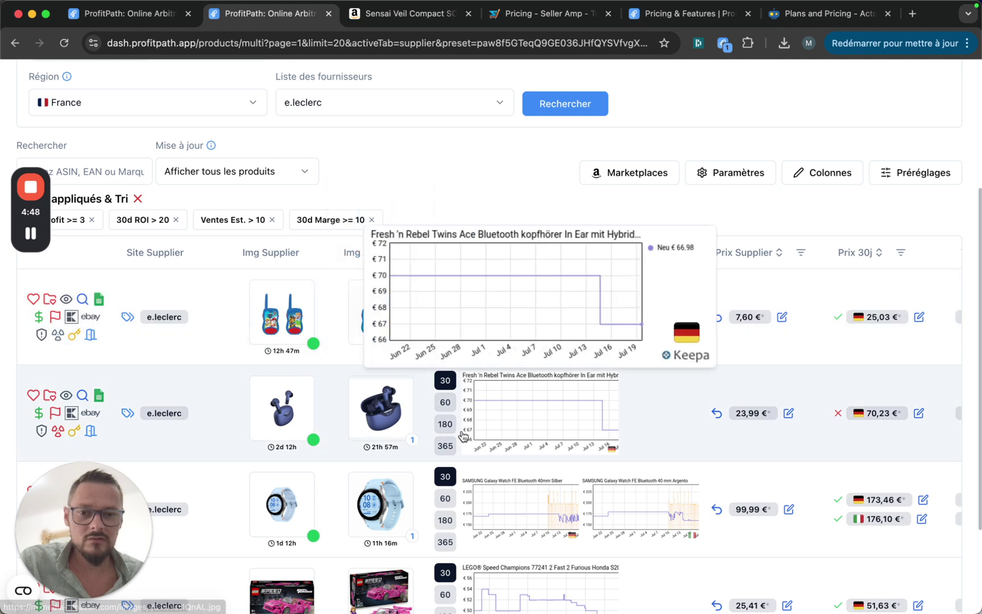
mouse_move(304, 311)
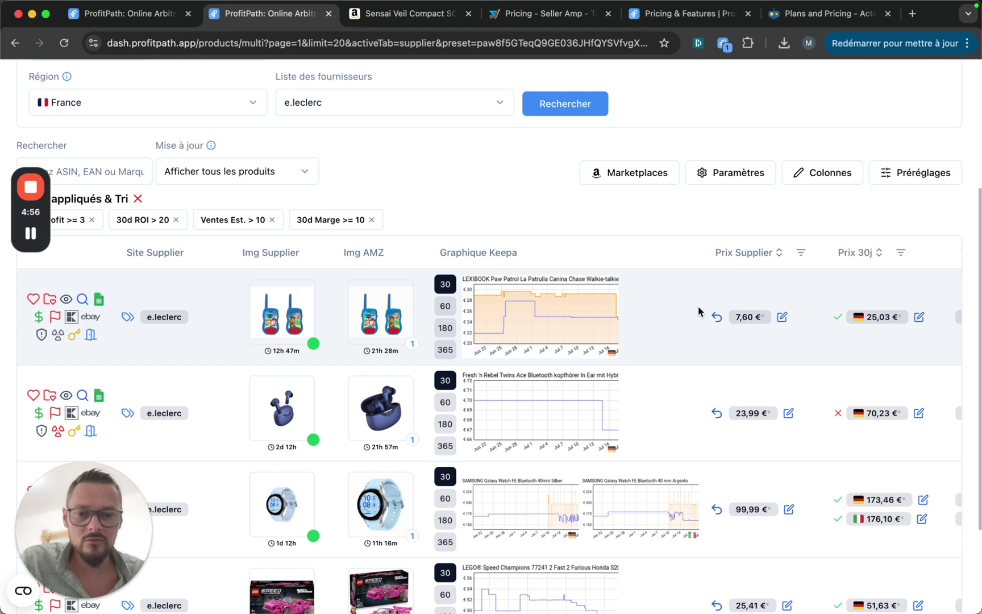
mouse_move(544, 306)
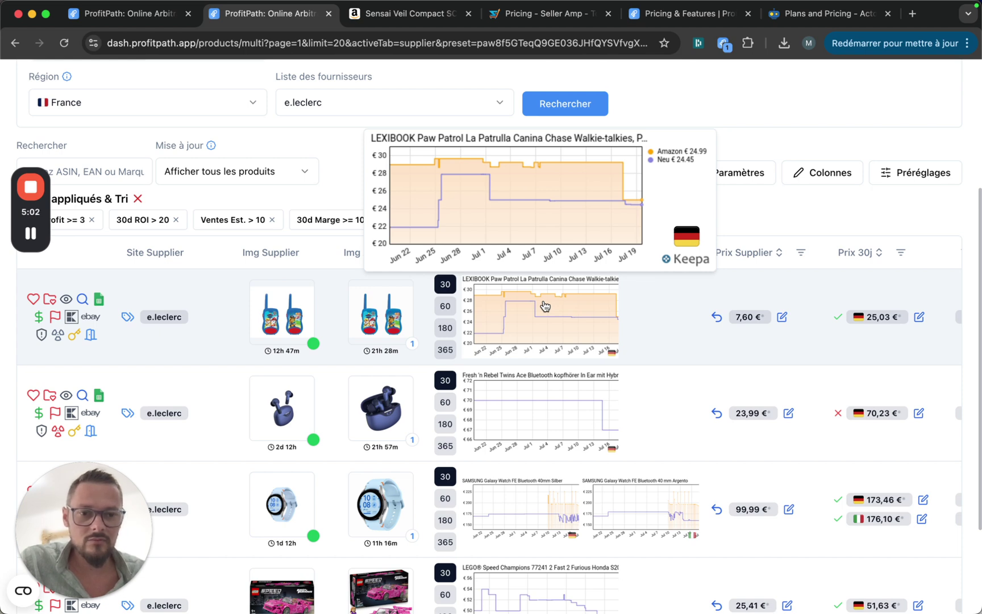
left_click(744, 319)
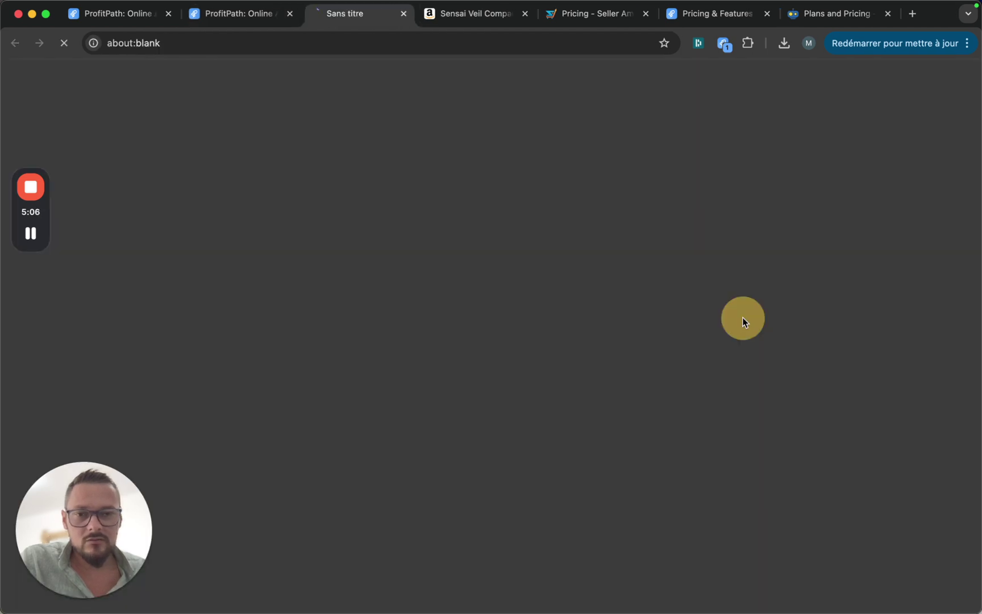
scroll(432, 164, "down", 2)
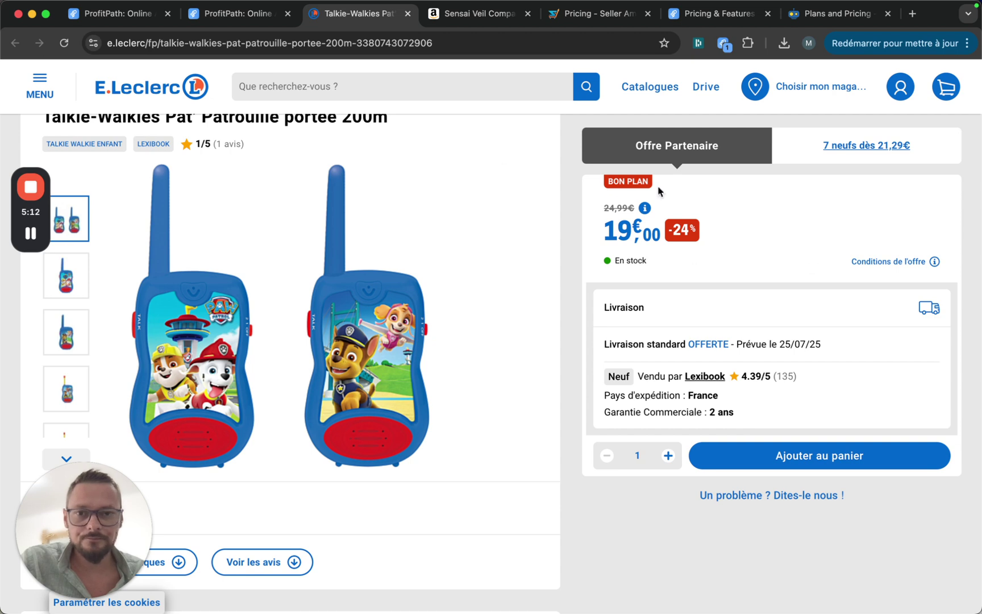
left_click(406, 17)
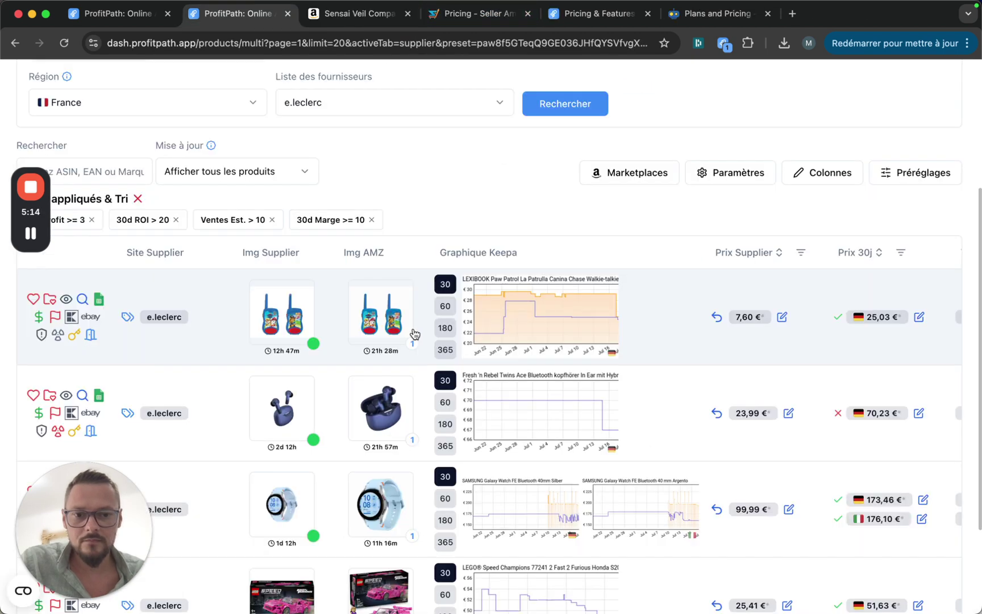
- Open the walkie-talkies' Amazon.de listing from their 30-day price, dismiss the translation offer, and look through the product page
scroll(795, 367, "right", 5)
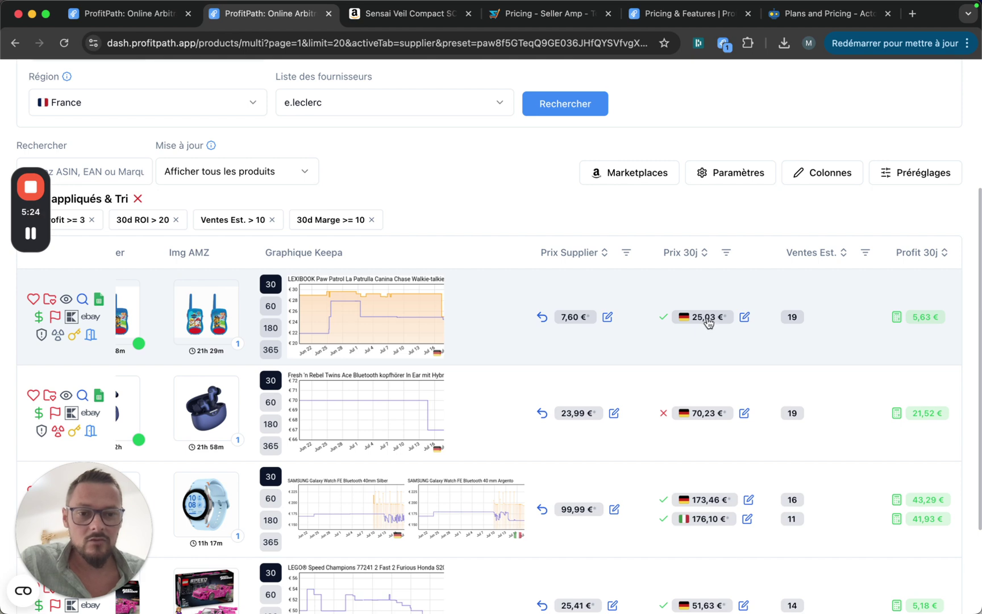
left_click(699, 317)
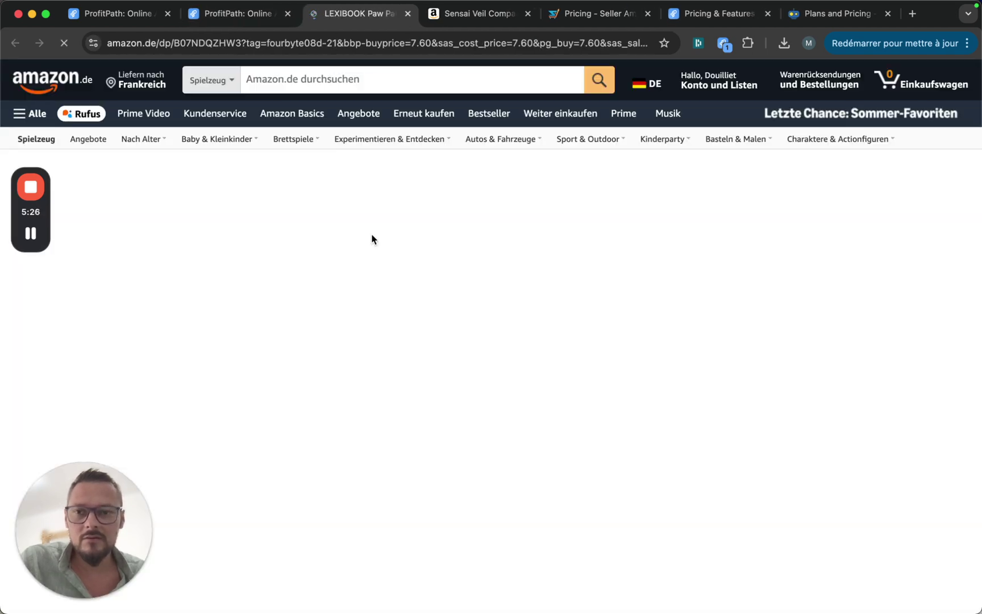
scroll(526, 321, "down", 1)
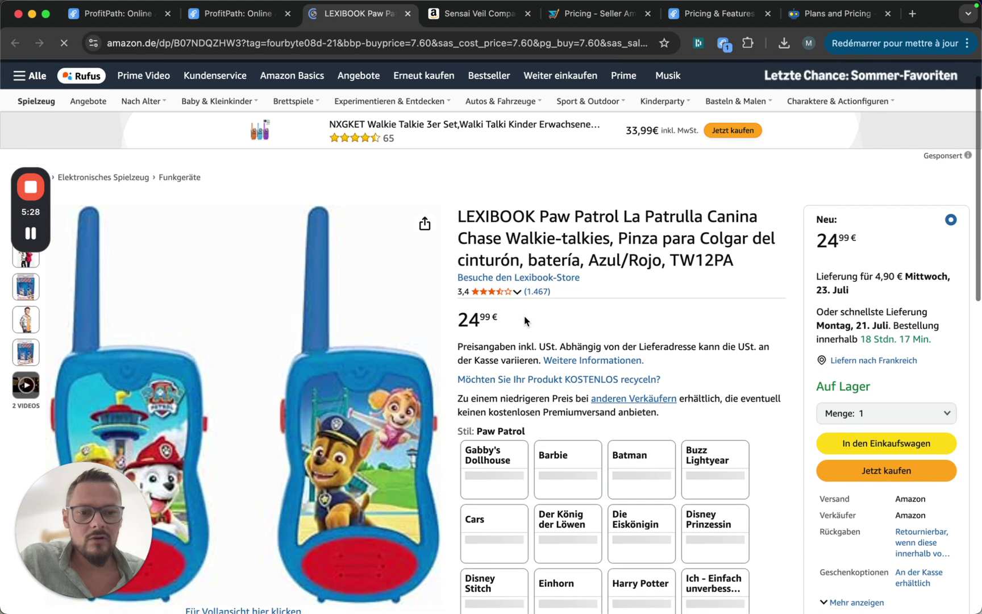
scroll(522, 322, "down", 2)
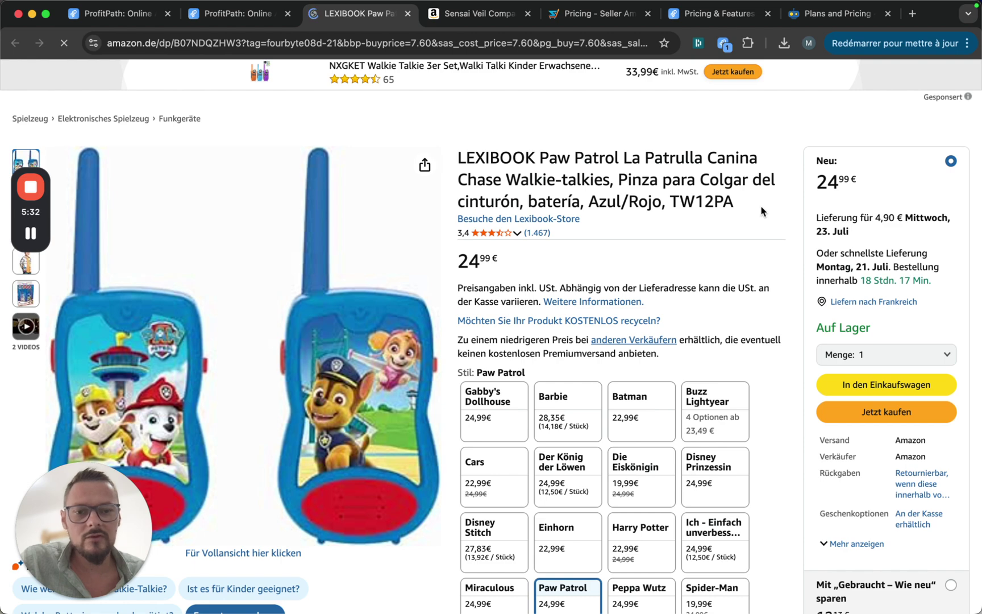
scroll(761, 212, "down", 2)
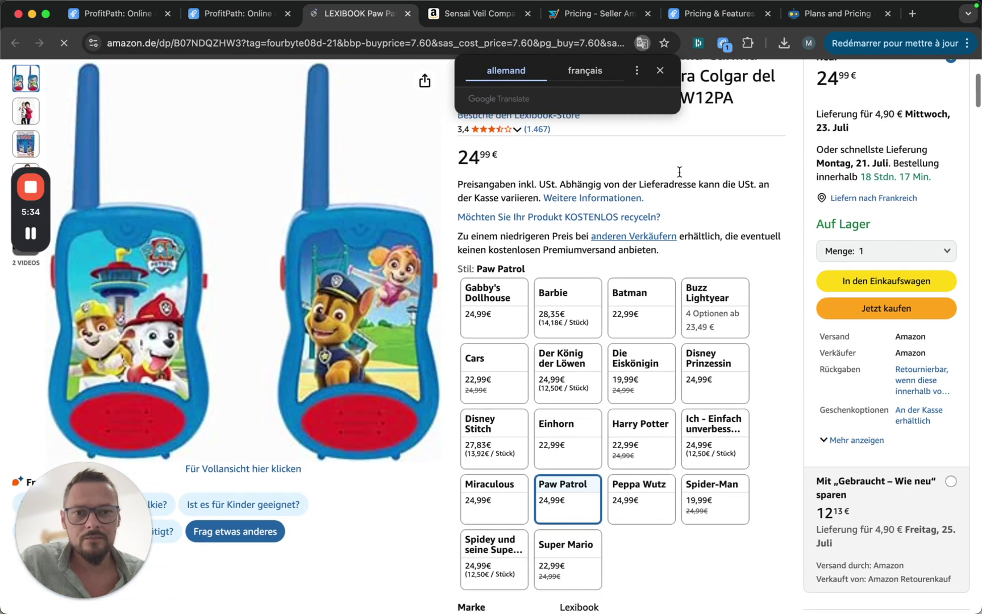
left_click(660, 70)
scroll(791, 233, "down", 3)
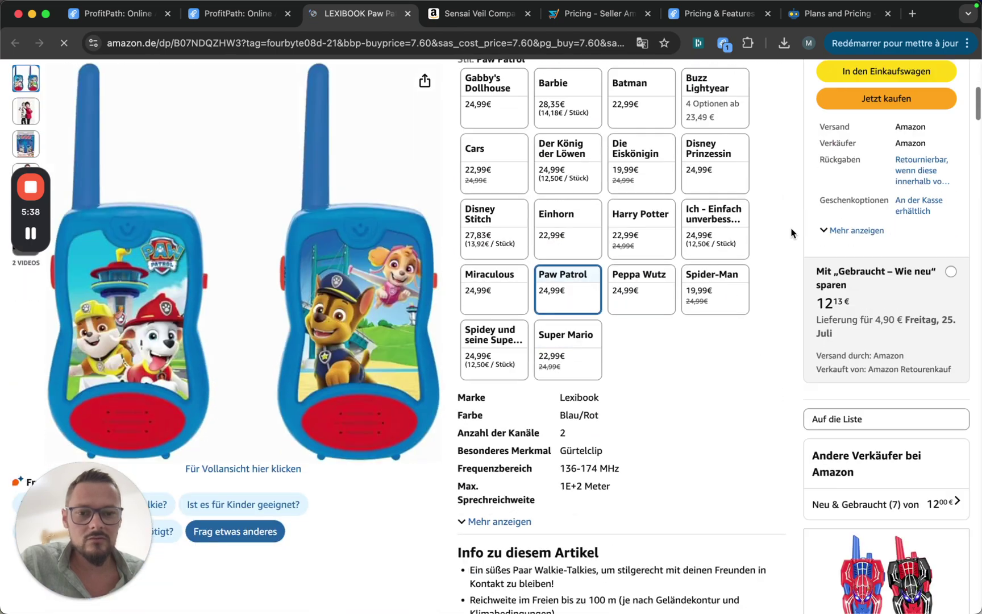
scroll(711, 399, "down", 7)
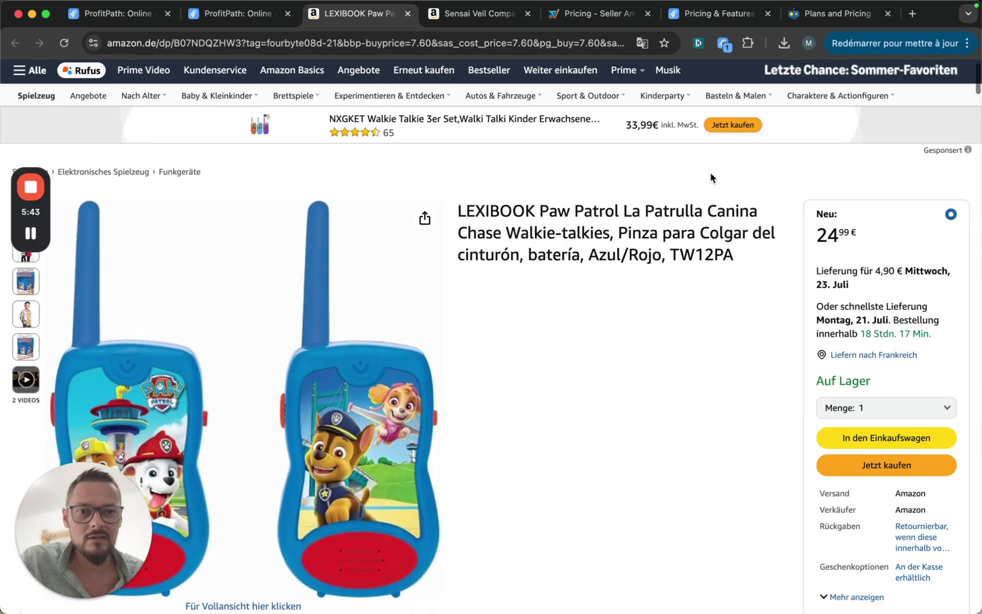
- Examine ProfitGo's product overview and quick information on the listing, including identifiers, sourcing shortcuts, estimated sales and selling approval
mouse_move(719, 82)
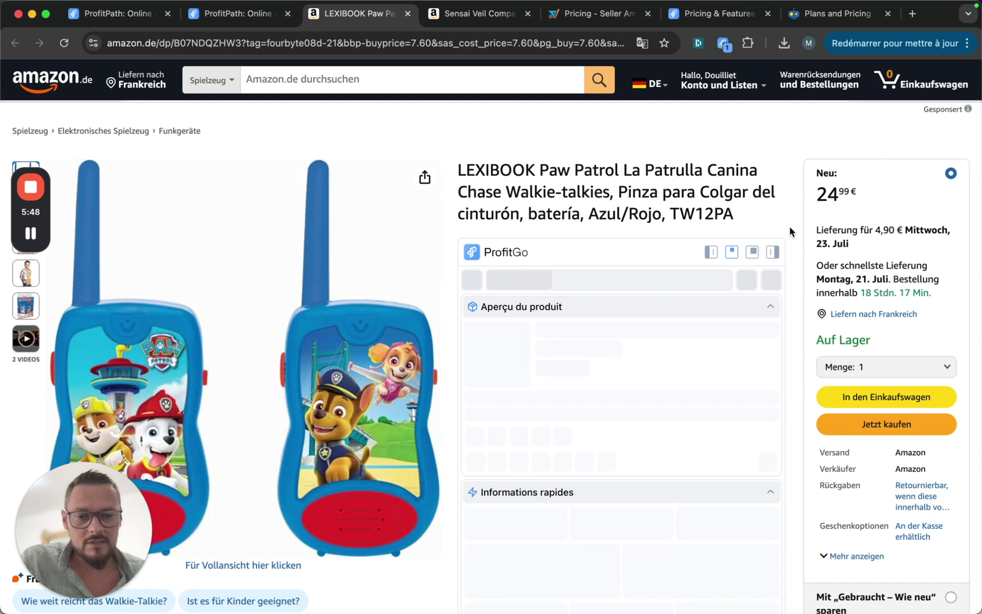
scroll(790, 230, "down", 2)
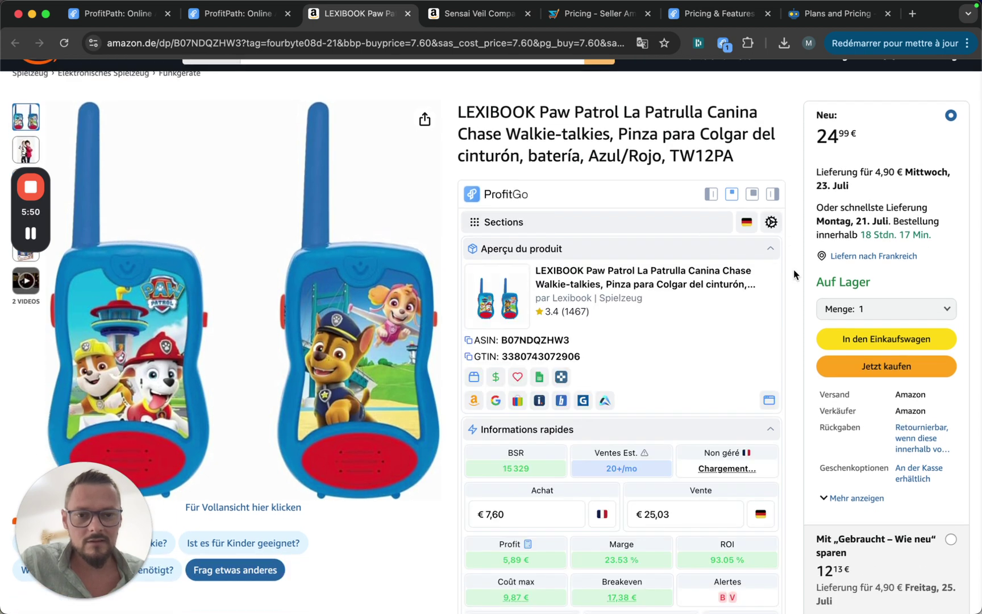
scroll(794, 269, "down", 3)
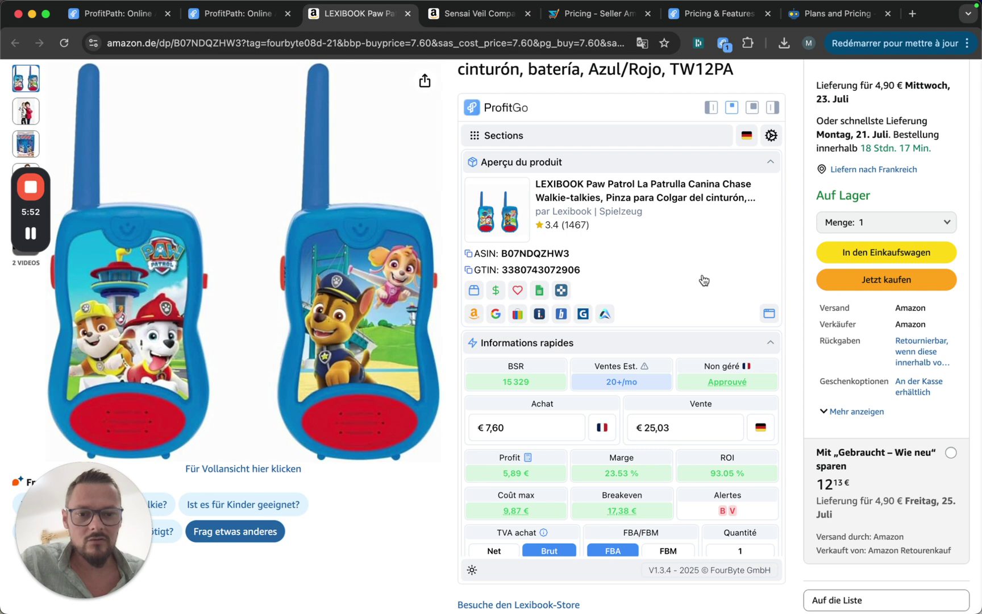
scroll(703, 280, "down", 2)
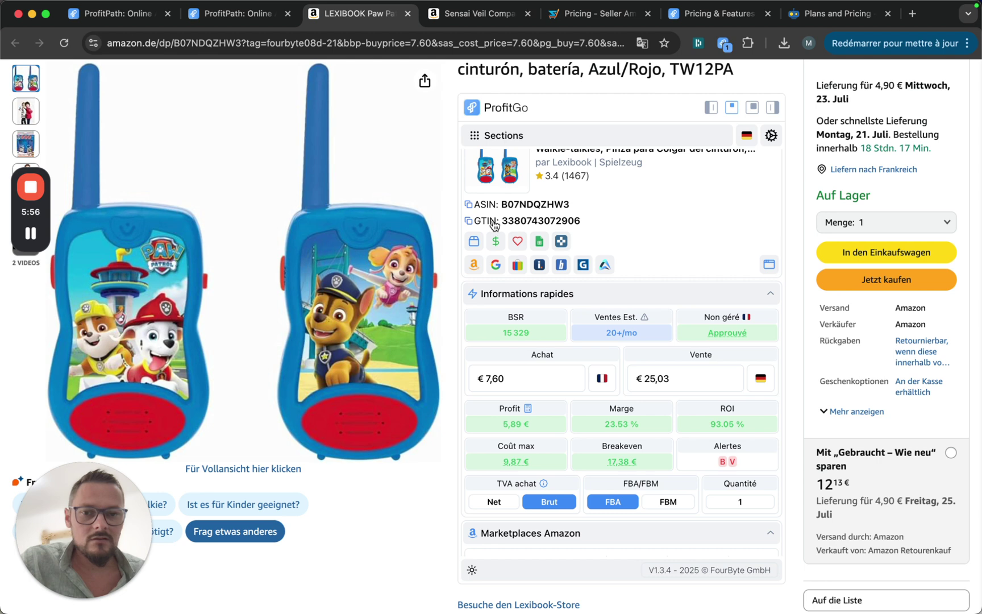
mouse_move(472, 243)
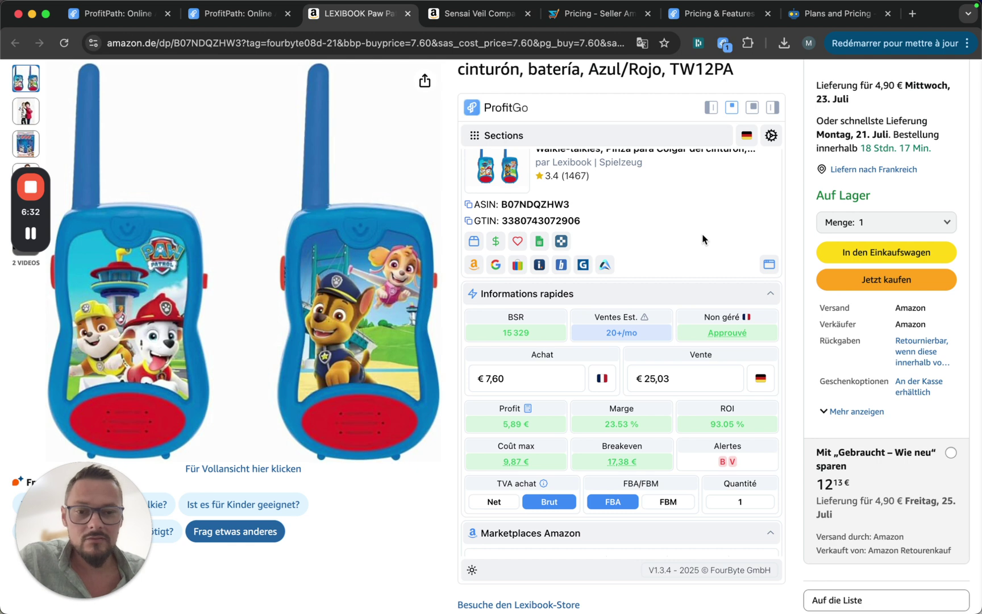
scroll(703, 240, "down", 2)
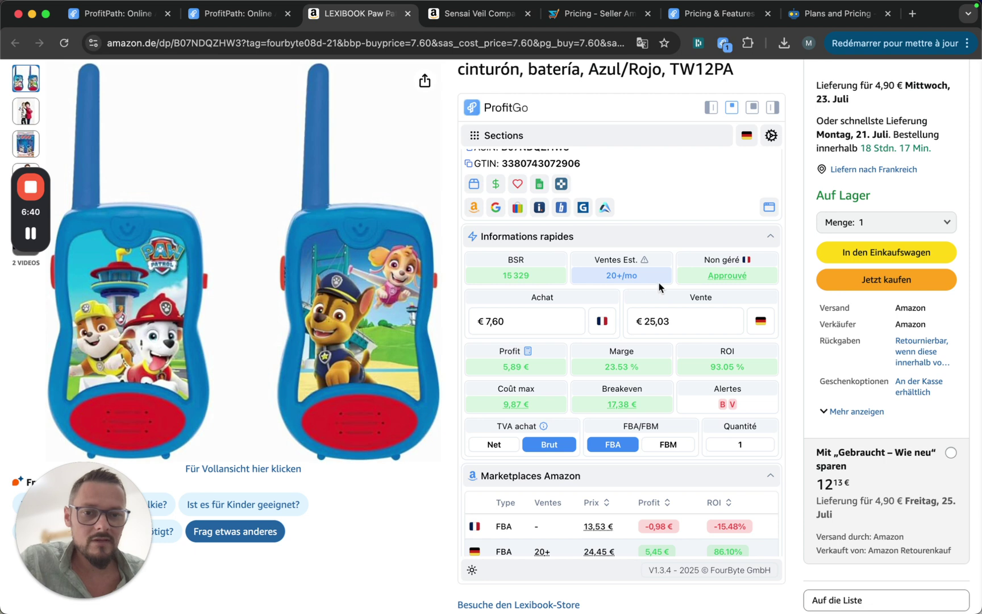
left_click(723, 275)
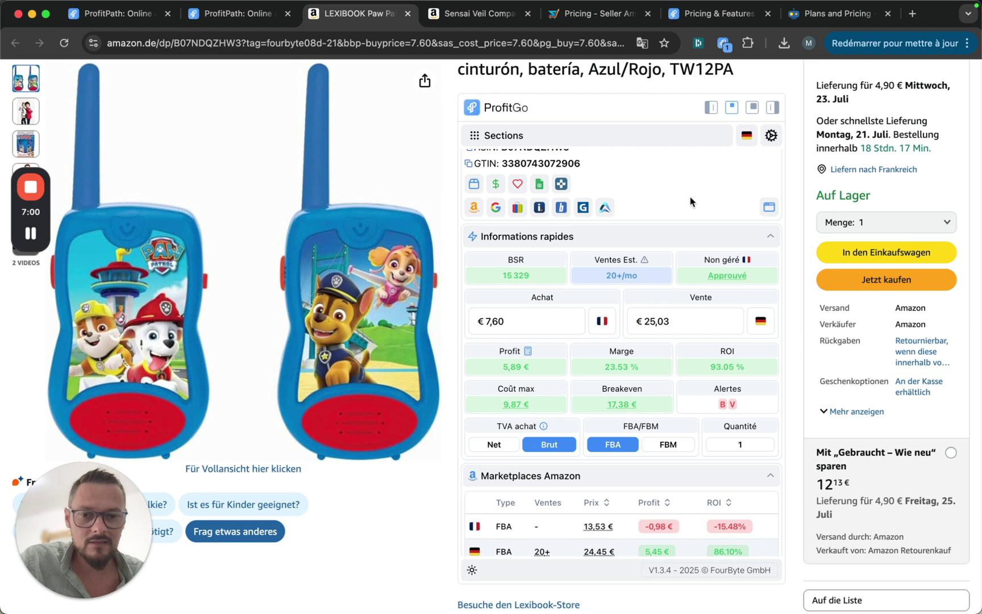
- Try the Net purchase VAT option in ProfitGo's quick information, return it to Brut, and consult the VAT help
left_click(522, 325)
left_click(553, 325)
left_click(511, 358)
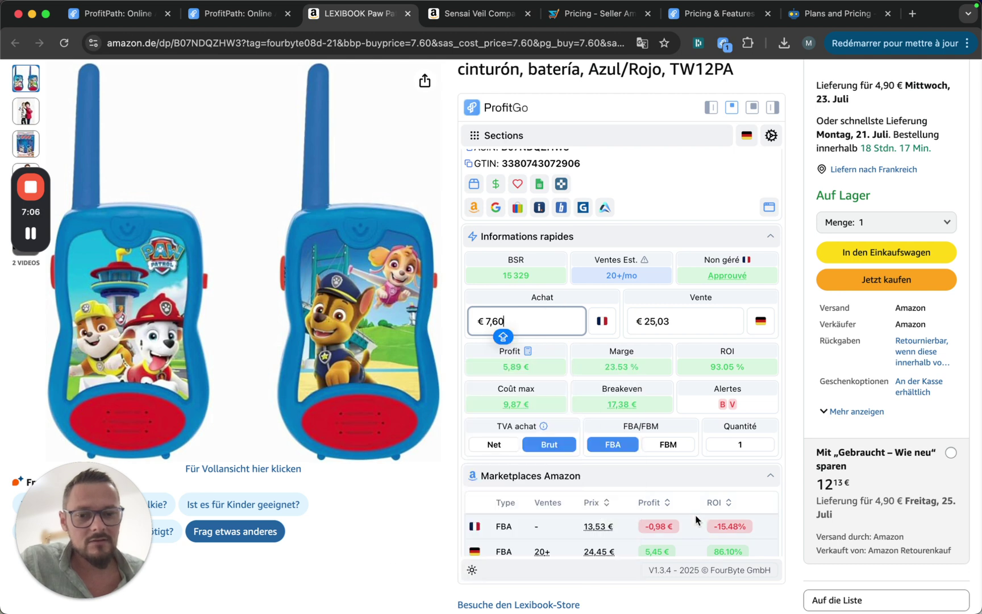
left_click(509, 446)
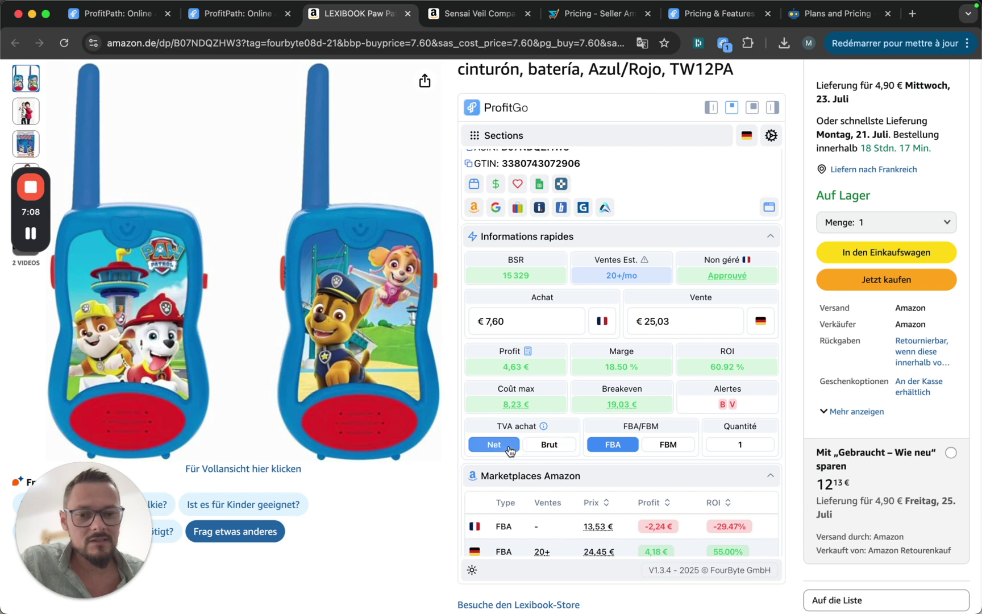
left_click(541, 446)
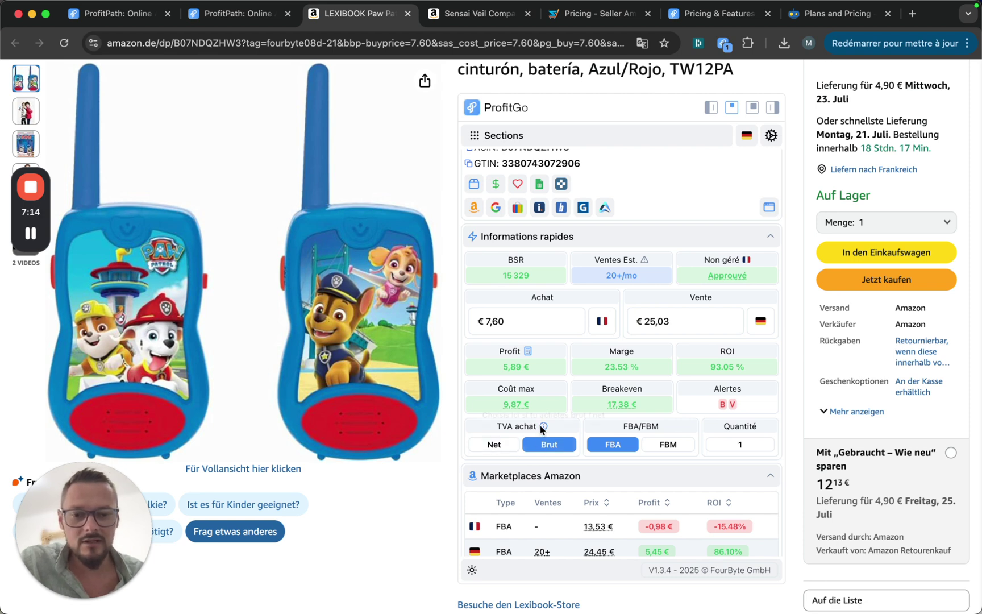
mouse_move(544, 428)
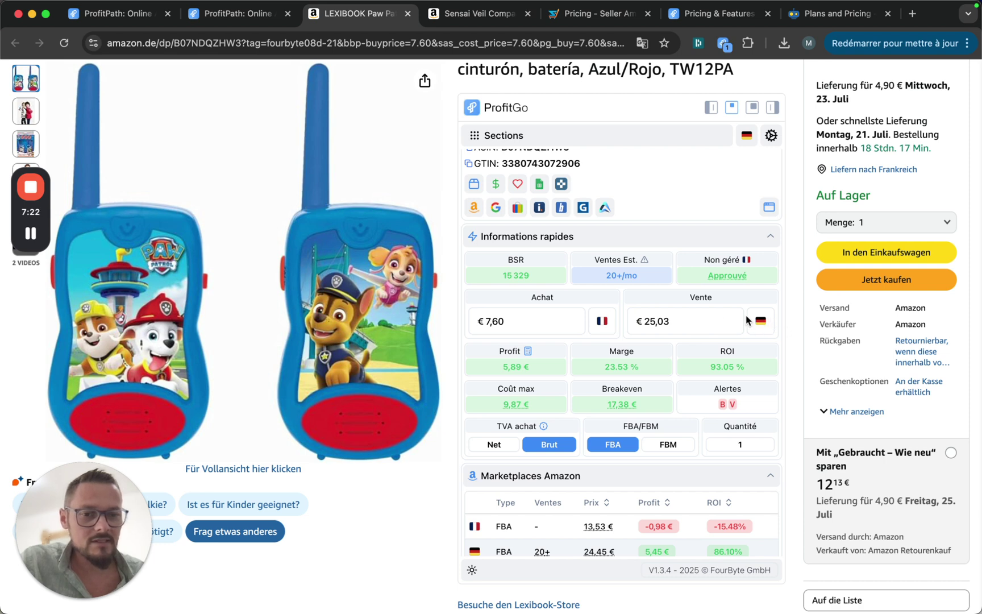
- Review ProfitGo's breakeven, alerts and Amazon marketplace comparison, and open the walkie-talkies' Amazon.co.uk listing
scroll(728, 325, "down", 2)
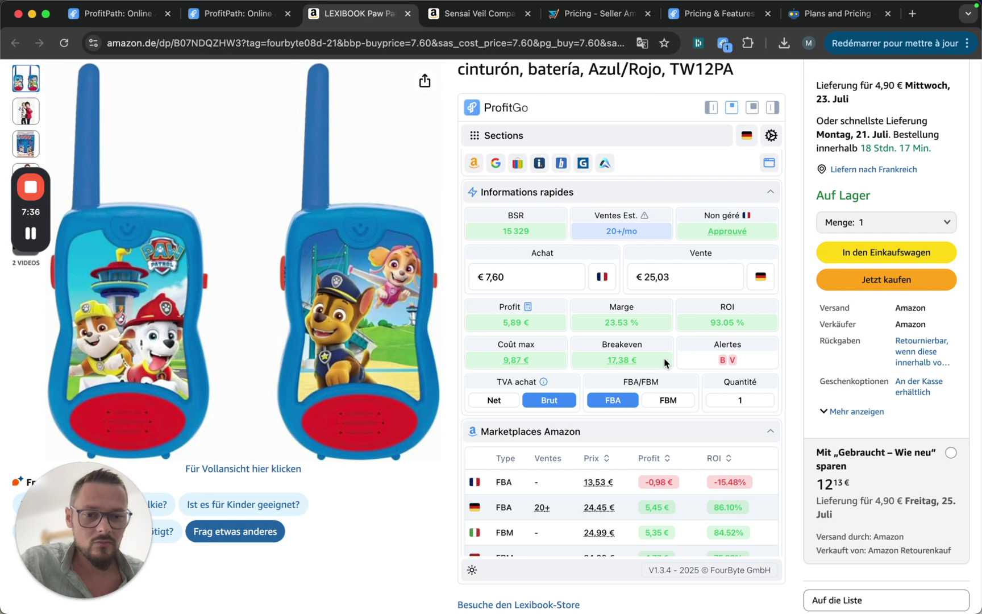
mouse_move(722, 363)
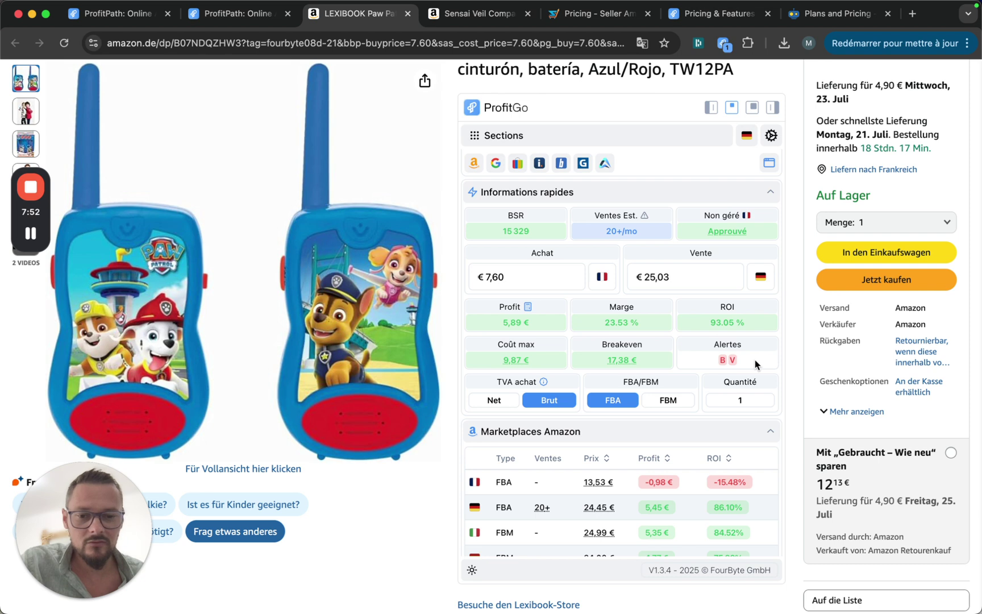
scroll(755, 364, "down", 5)
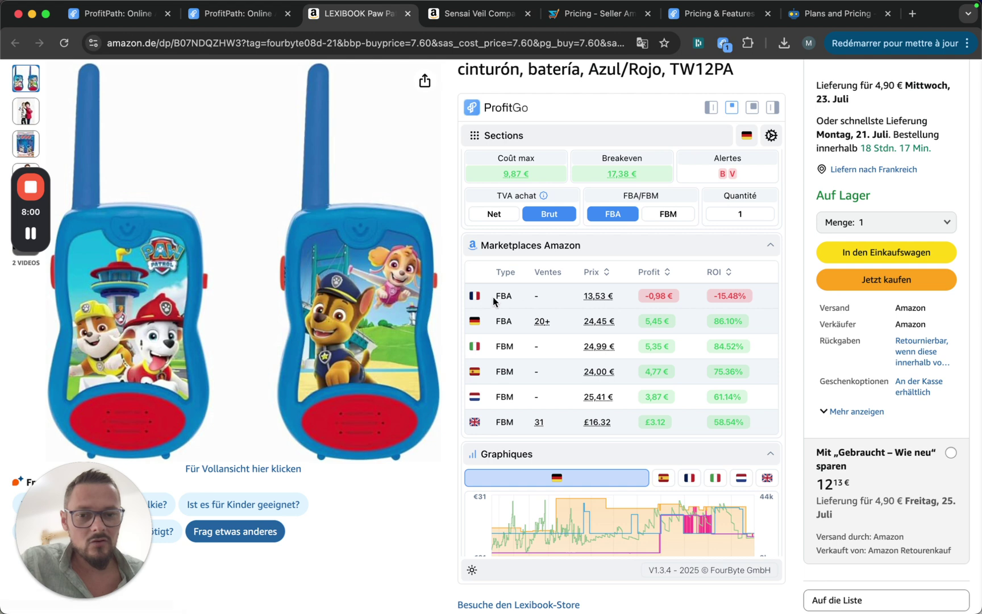
left_click(472, 423)
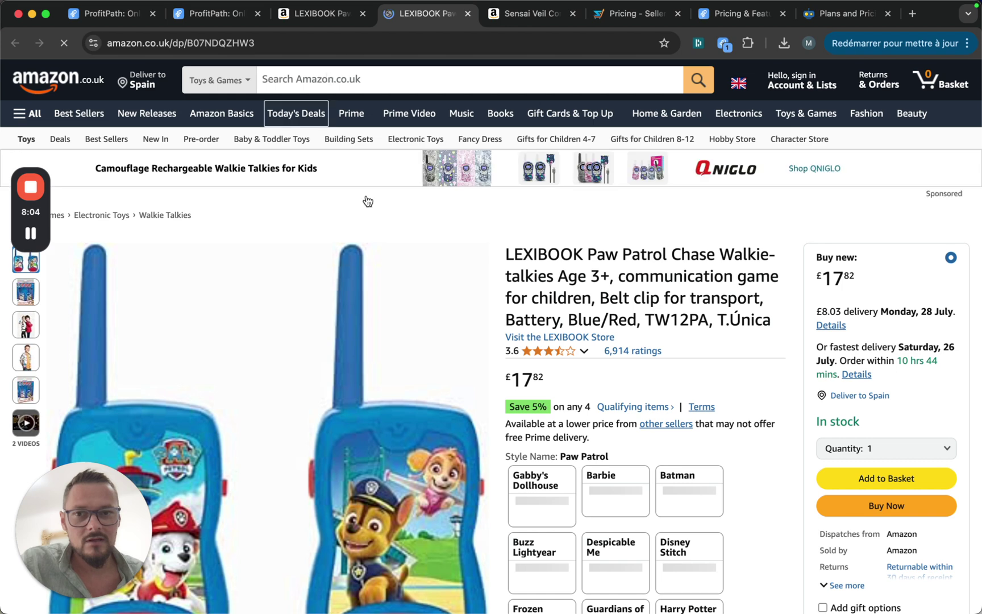
- Close the walkie-talkies' Amazon.co.uk listing and try the Spanish and French marketplaces in ProfitGo's Graphiques section, returning to Germany
left_click(468, 14)
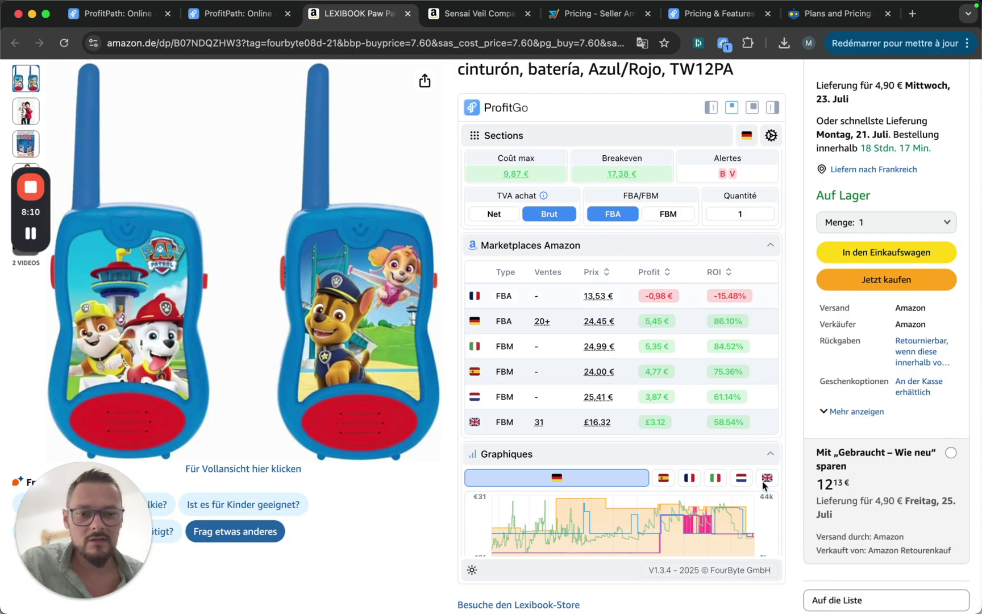
scroll(741, 352, "down", 3)
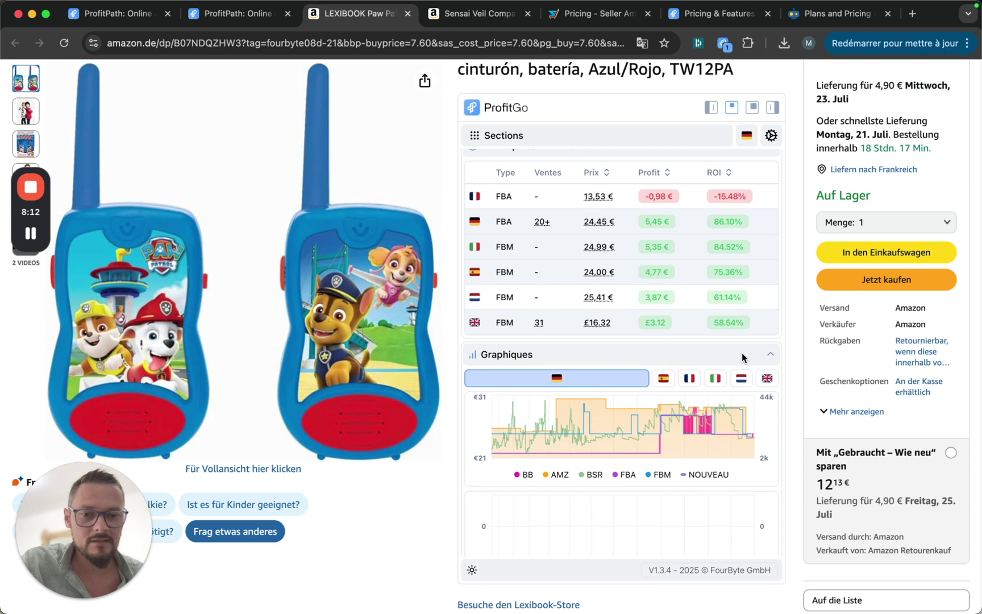
mouse_move(561, 444)
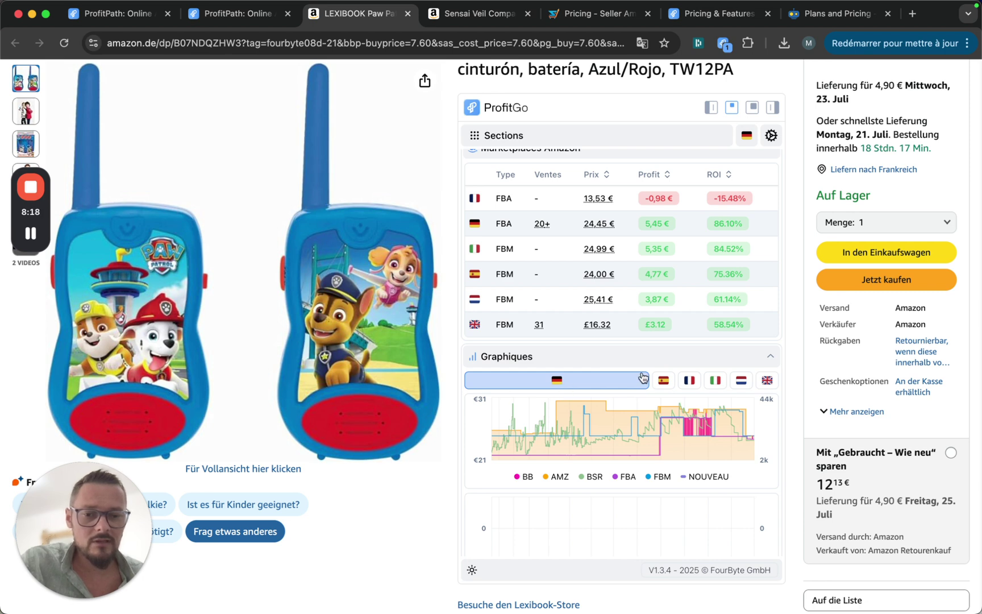
left_click(663, 381)
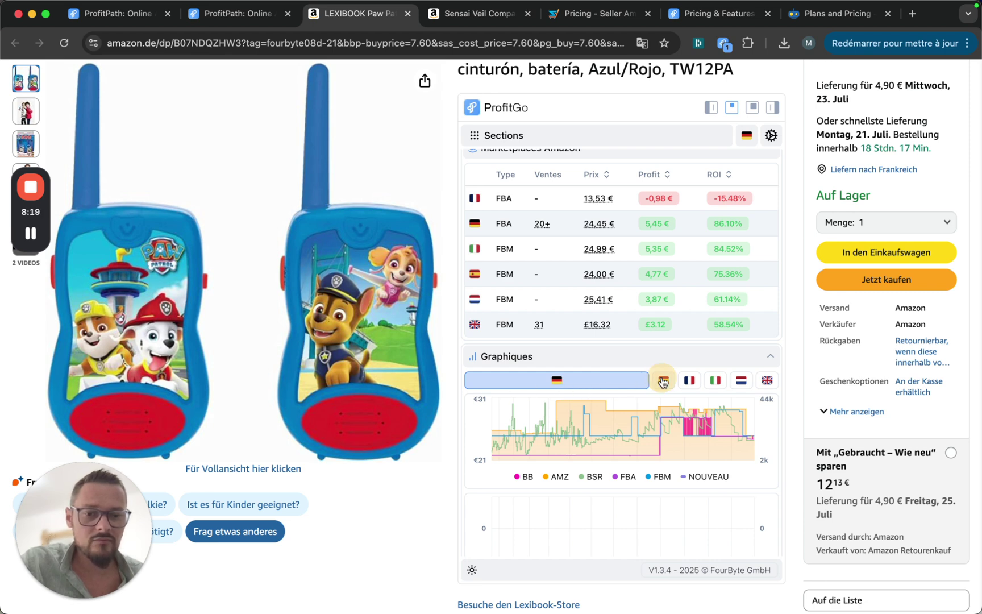
left_click(689, 381)
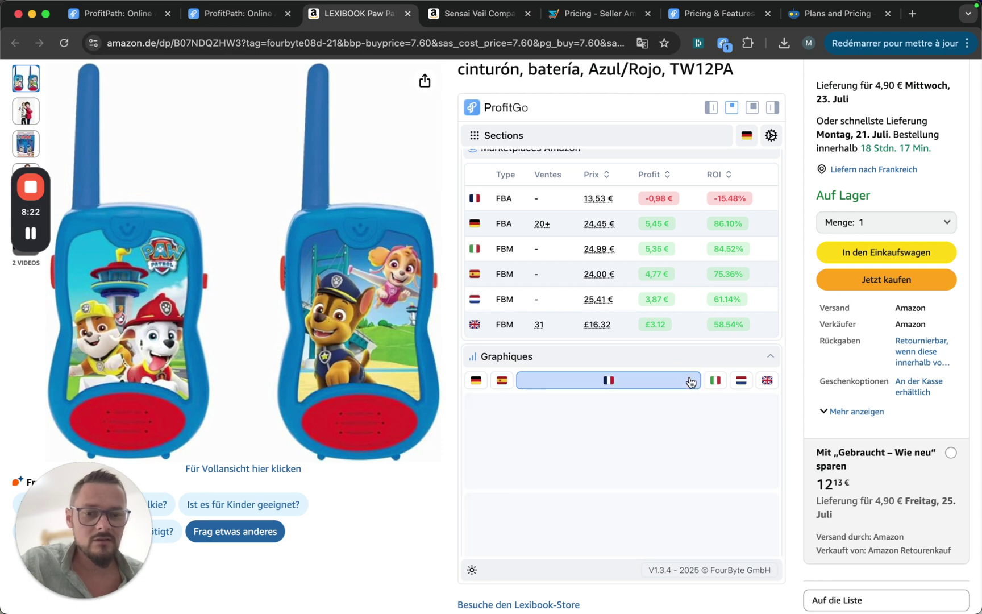
left_click(476, 380)
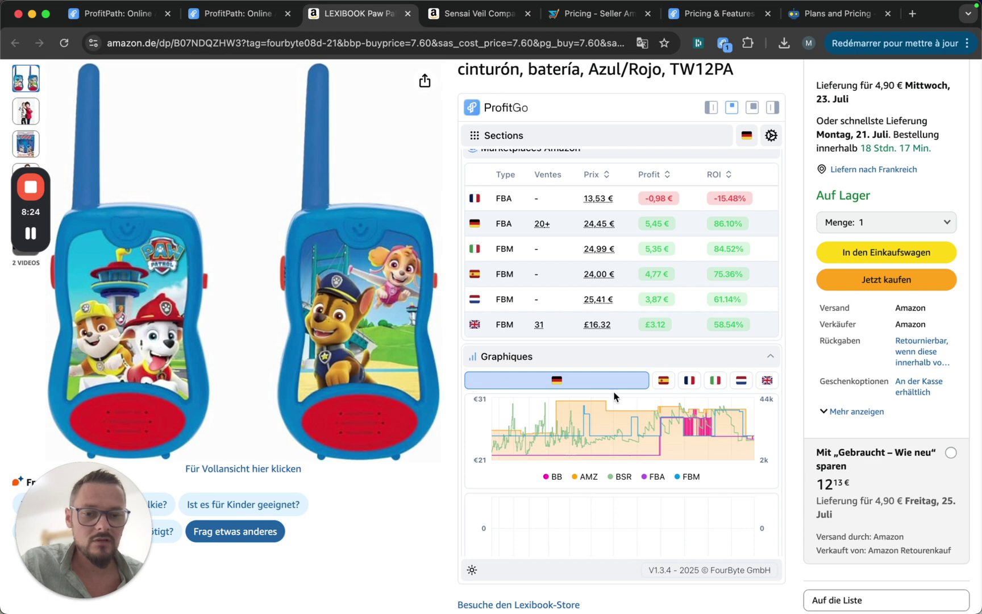
- Examine the German price, monthly sales and offers charts, trying the 180j and 365j periods and returning to 90j
scroll(696, 473, "down", 5)
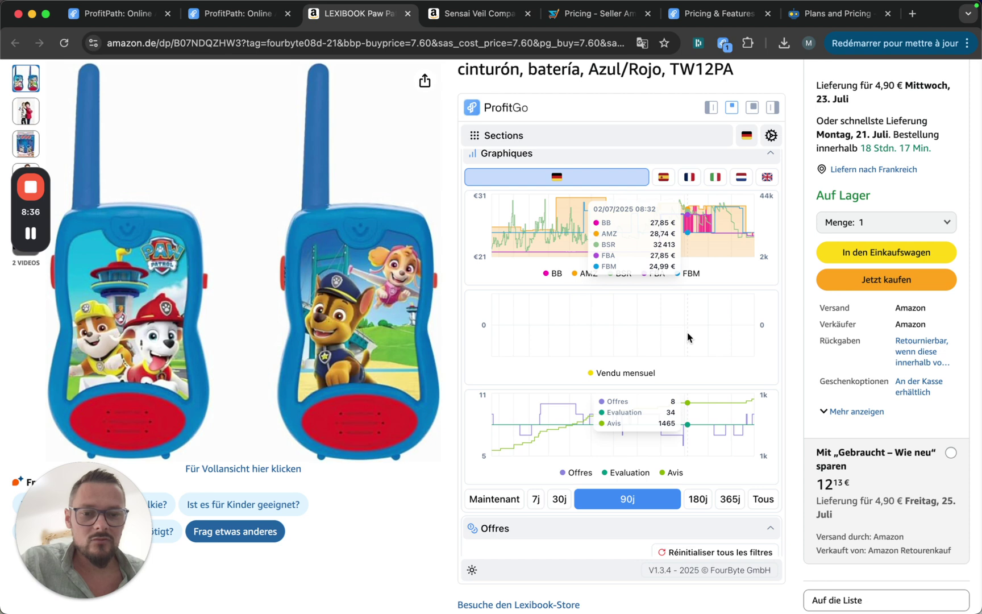
scroll(687, 337, "down", 3)
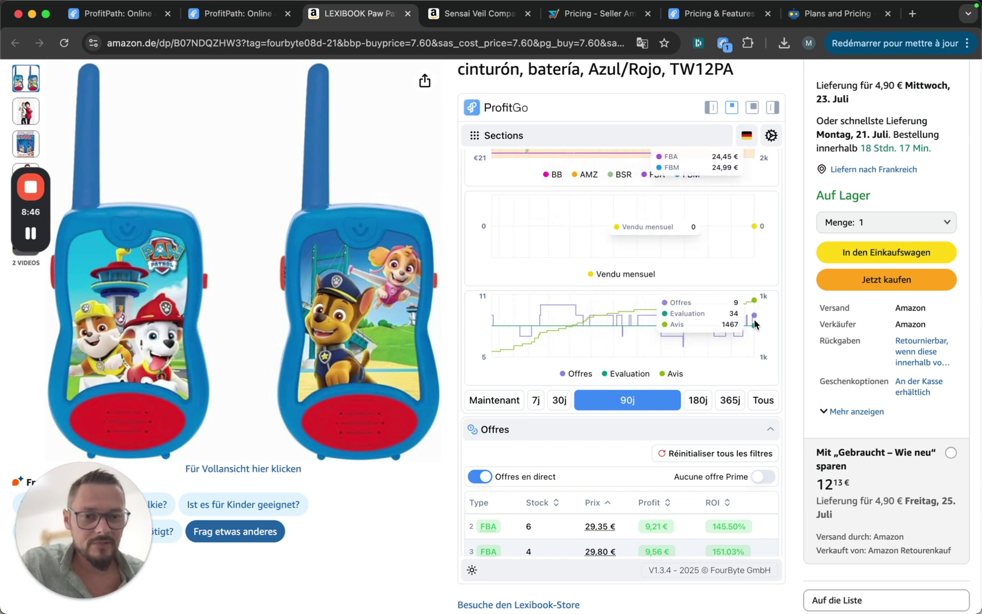
scroll(750, 324, "down", 3)
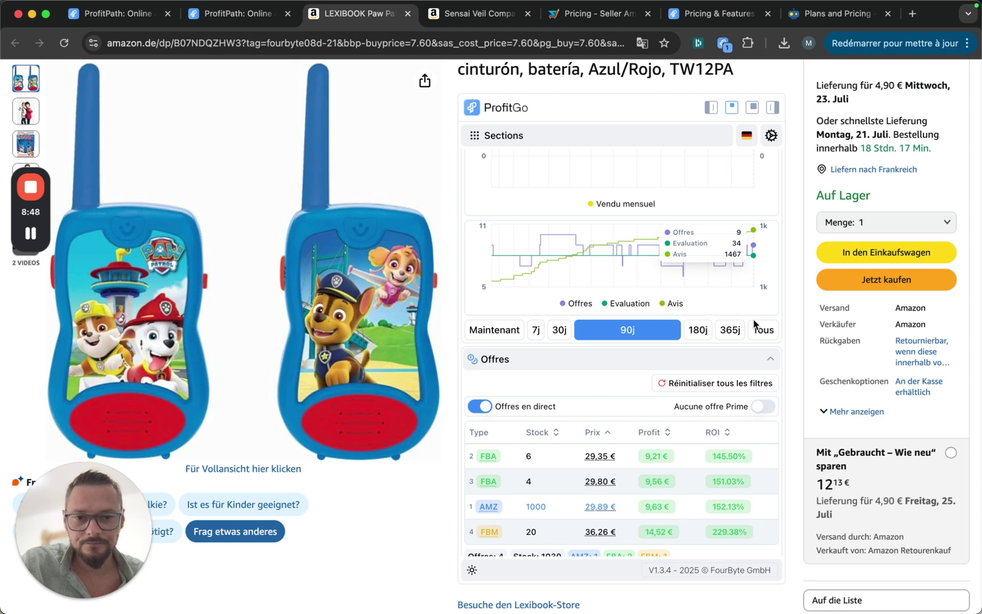
left_click(694, 327)
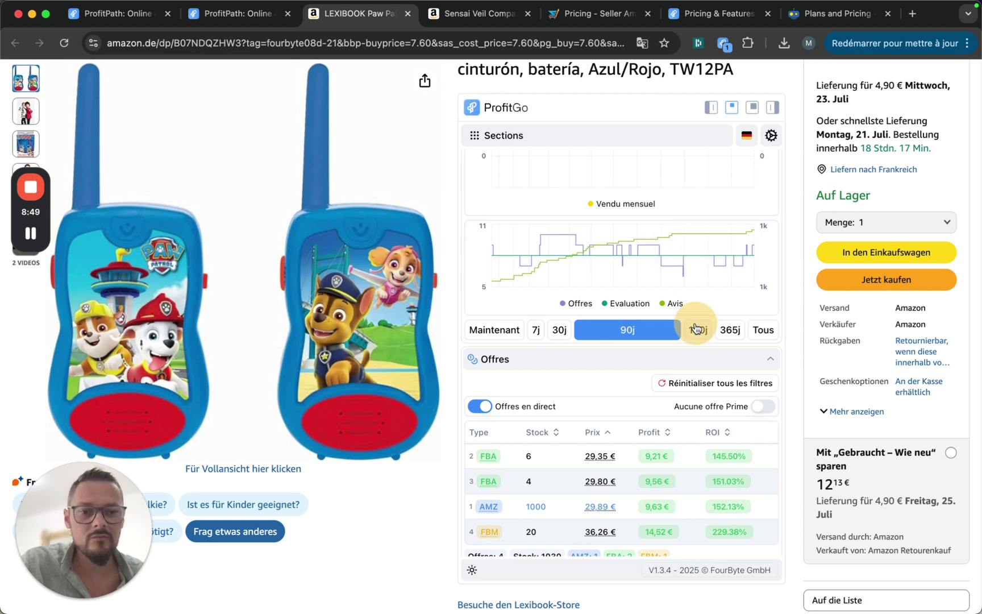
left_click(729, 331)
left_click(610, 329)
left_click(588, 334)
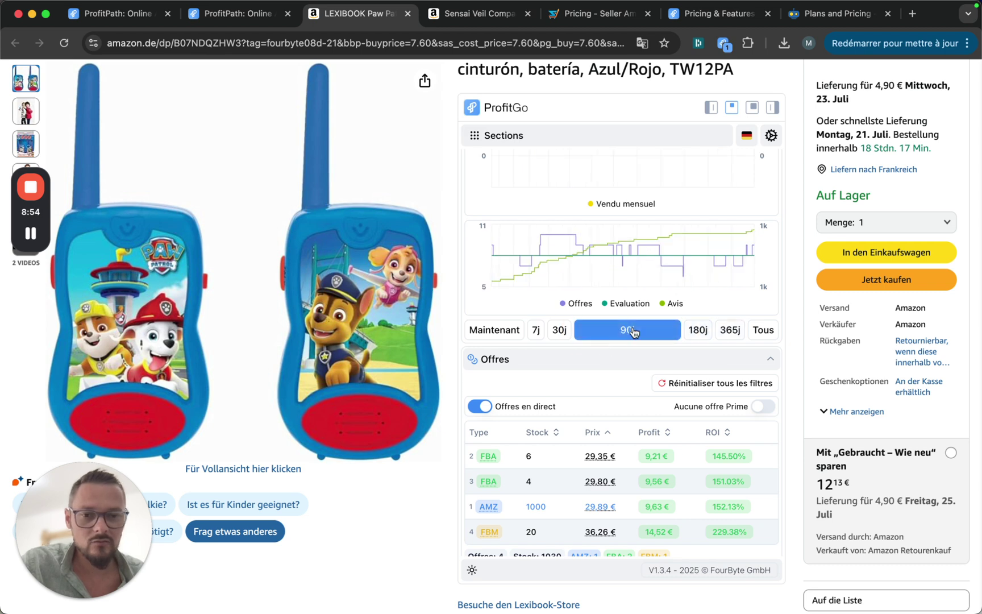
scroll(636, 341, "up", 3)
scroll(636, 335, "down", 2)
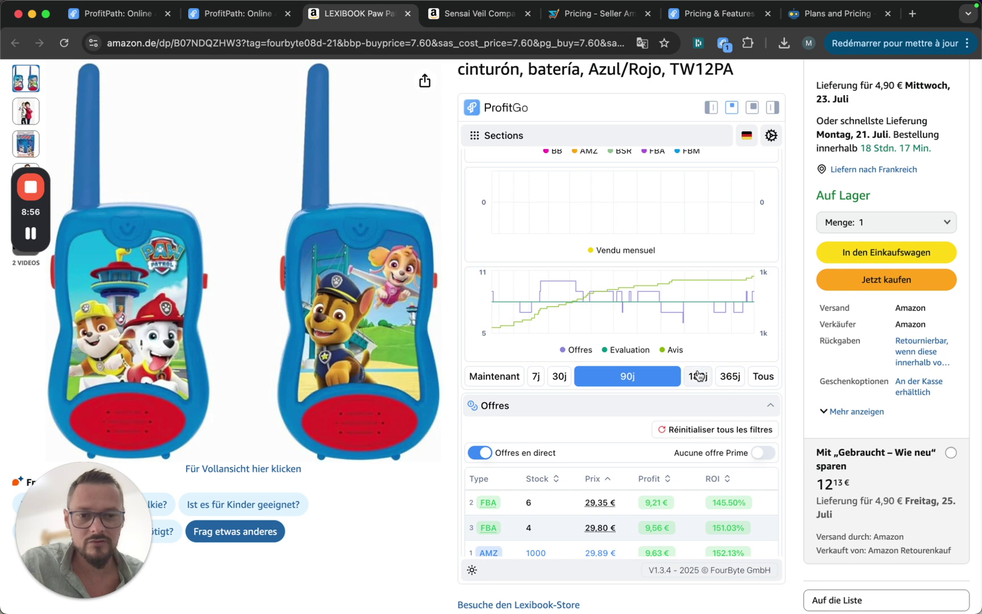
- Review the live offers in ProfitGo's Offres section, comparing each seller type's stock, price, profit and ROI
scroll(663, 386, "down", 2)
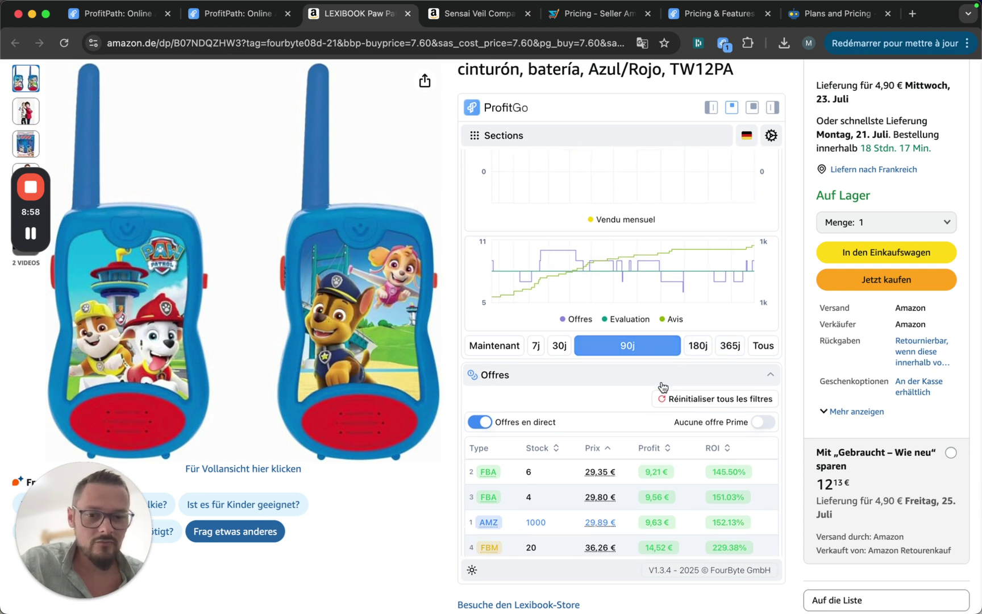
scroll(659, 375, "down", 3)
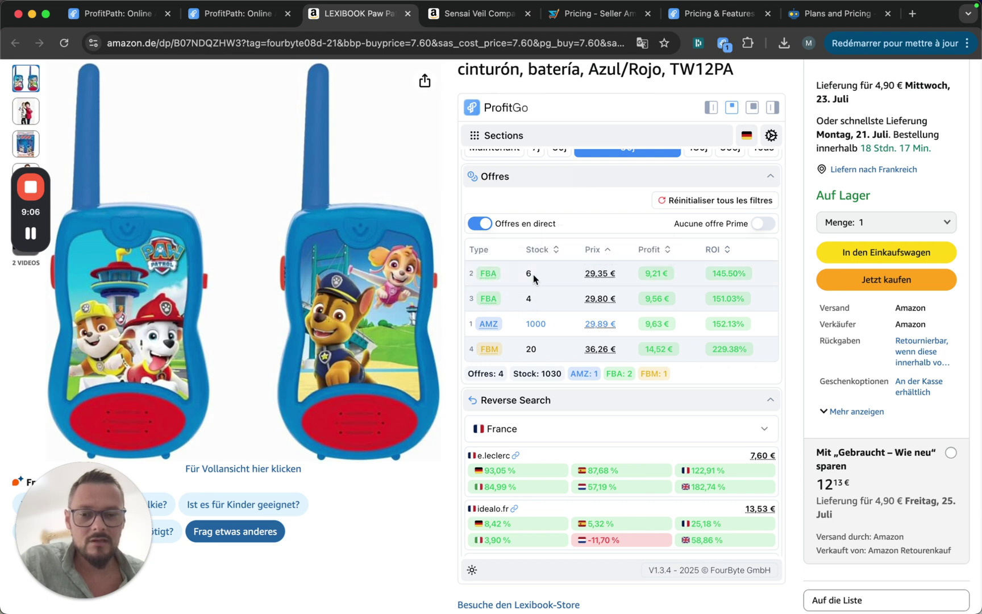
scroll(593, 341, "down", 1)
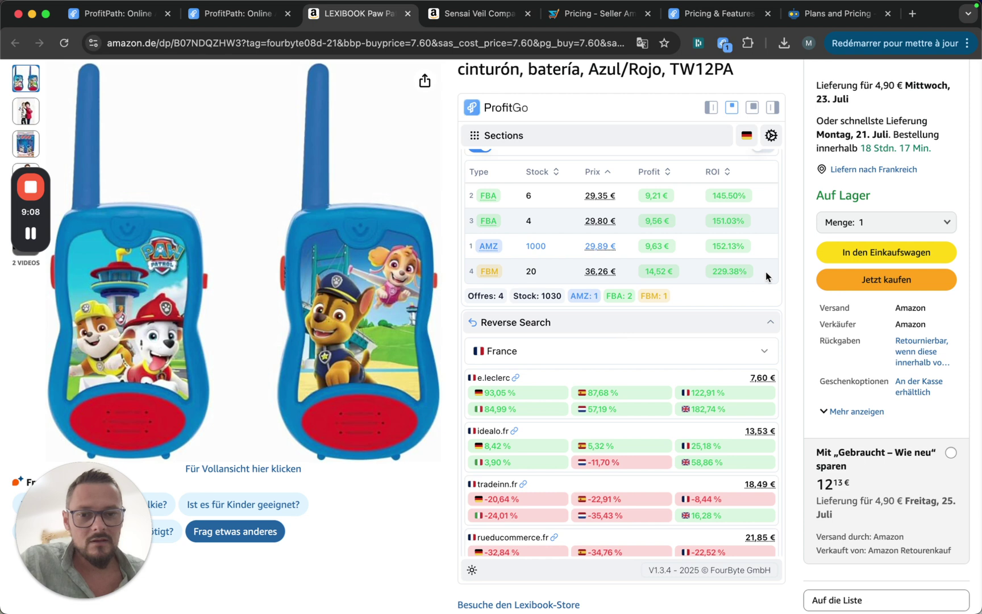
scroll(565, 277, "down", 1)
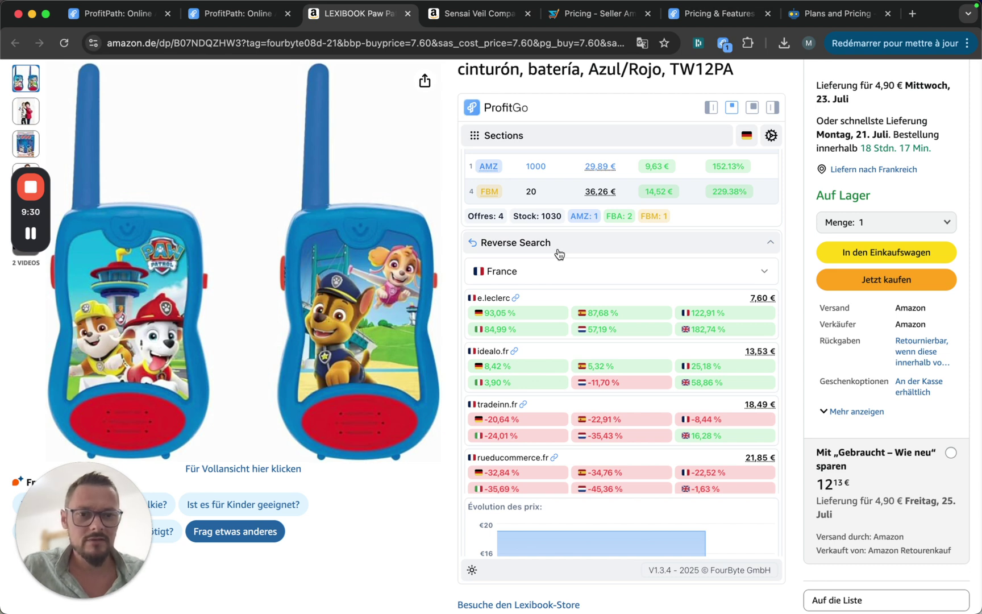
- Set the Reverse Search region to Europe and compare the listed retailers' prices and ROI per marketplace
left_click(537, 272)
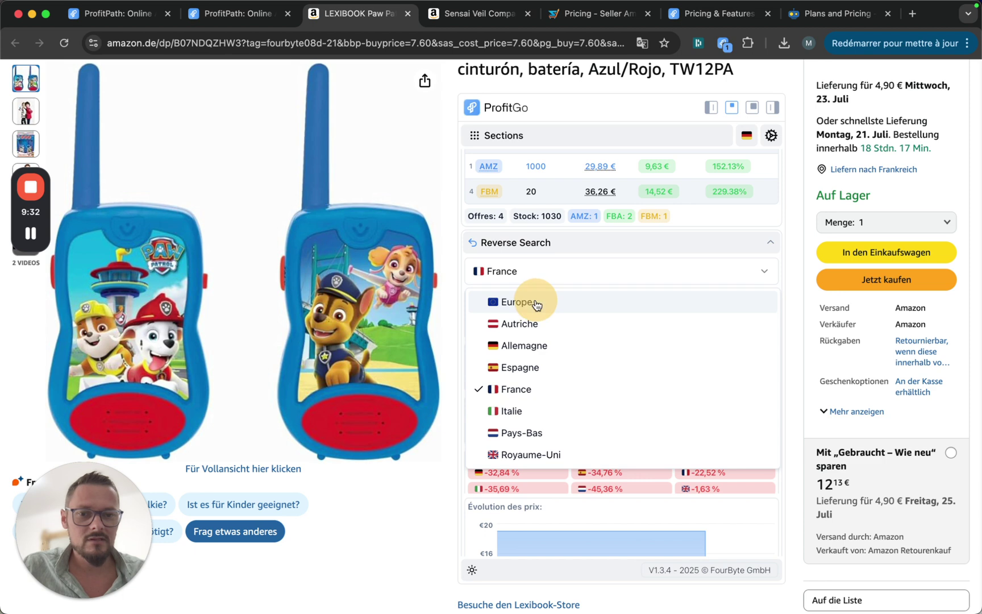
left_click(539, 302)
scroll(632, 304, "up", 1)
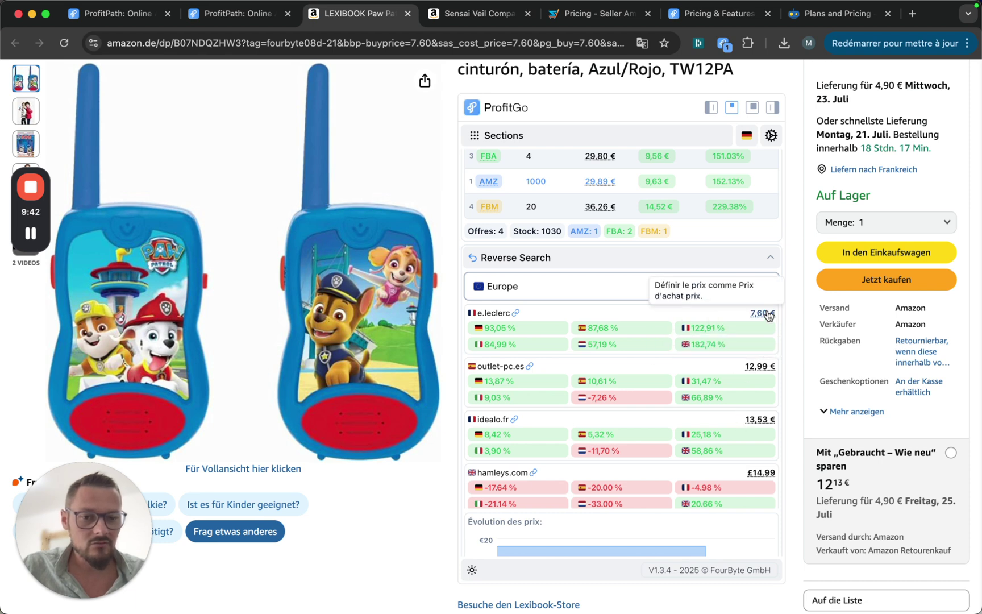
scroll(615, 316, "down", 8)
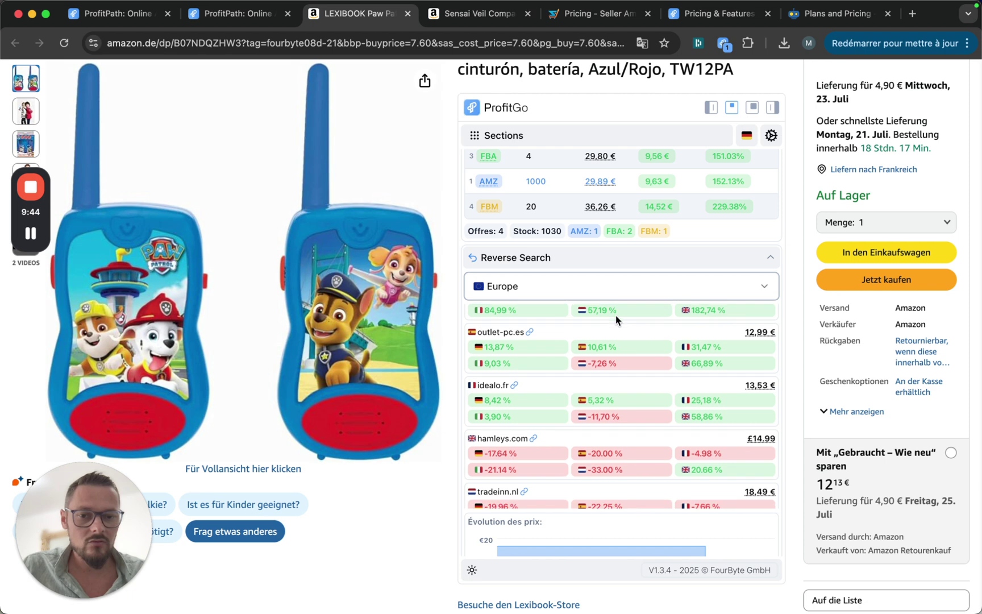
scroll(618, 417, "up", 8)
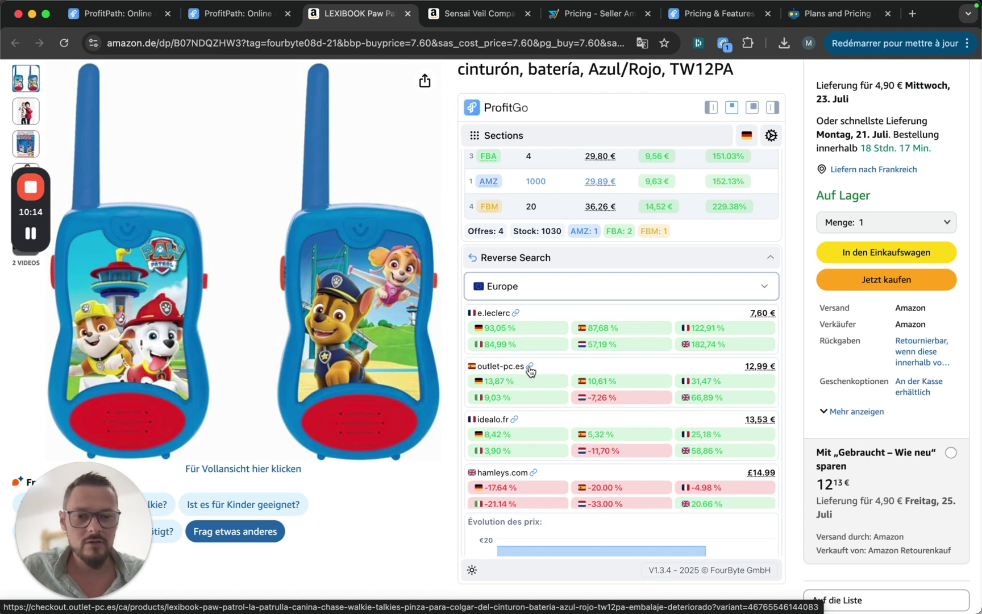
scroll(598, 401, "down", 2)
scroll(743, 546, "down", 1)
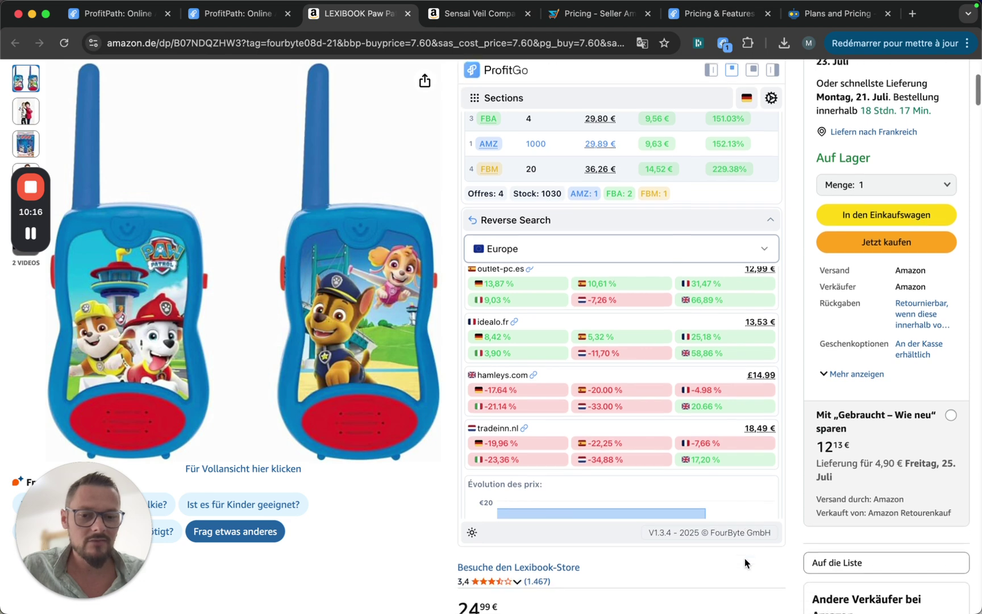
- Examine the Reverse Search price evolution, extending its period from 3M to 6M and finally to 1Y
scroll(750, 503, "down", 5)
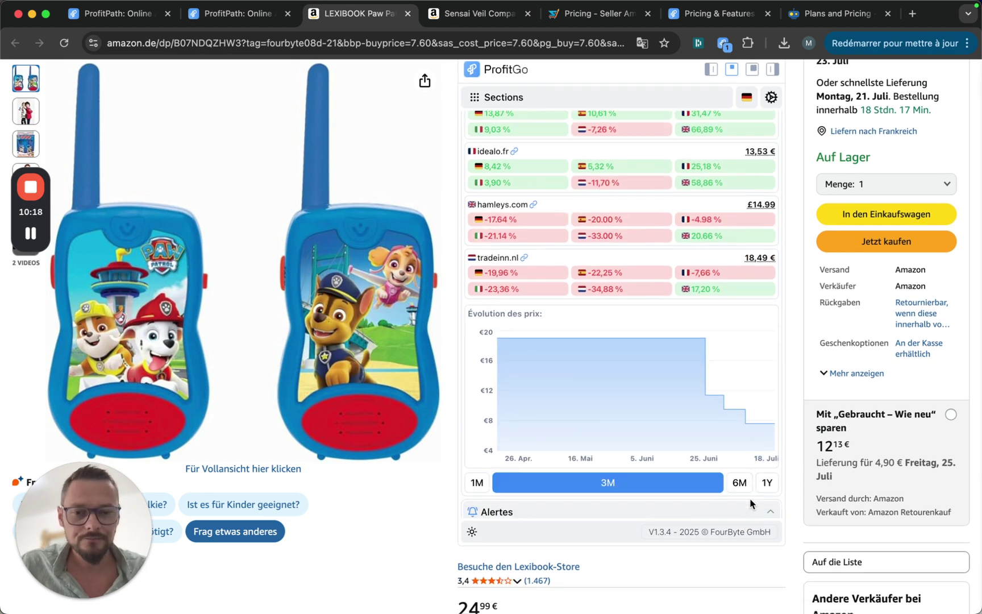
scroll(711, 408, "down", 1)
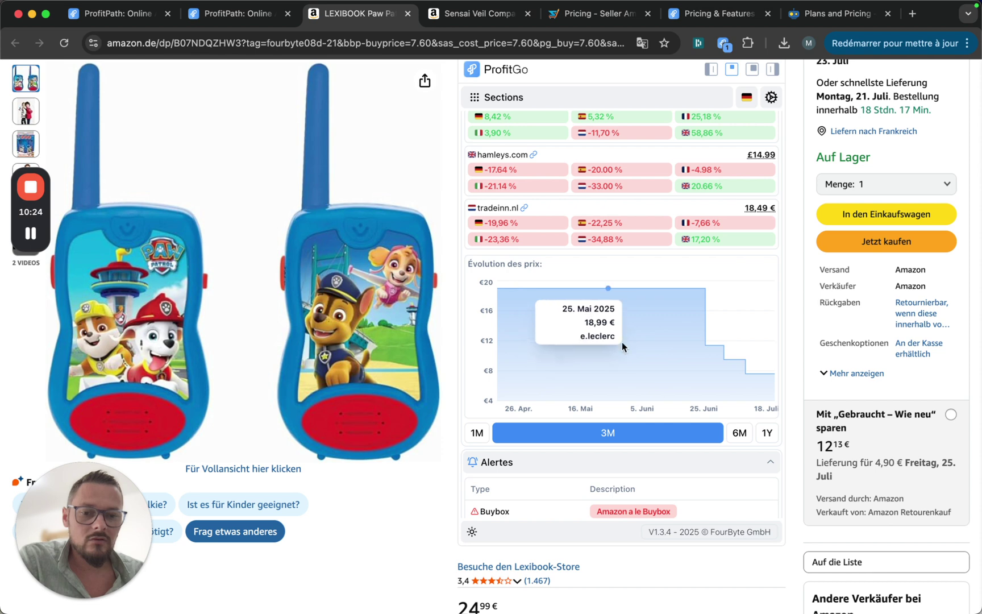
left_click(737, 439)
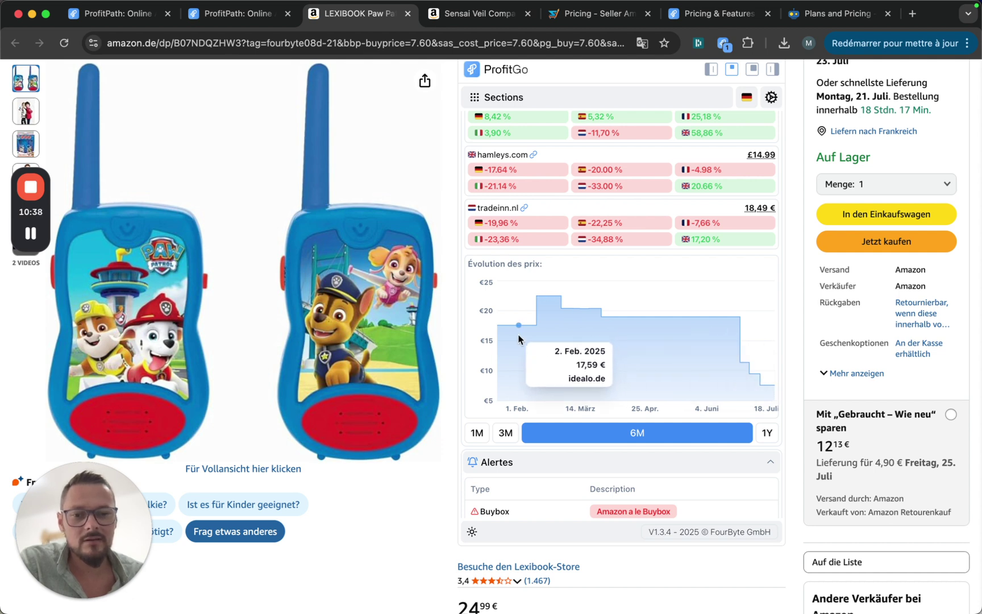
left_click(766, 436)
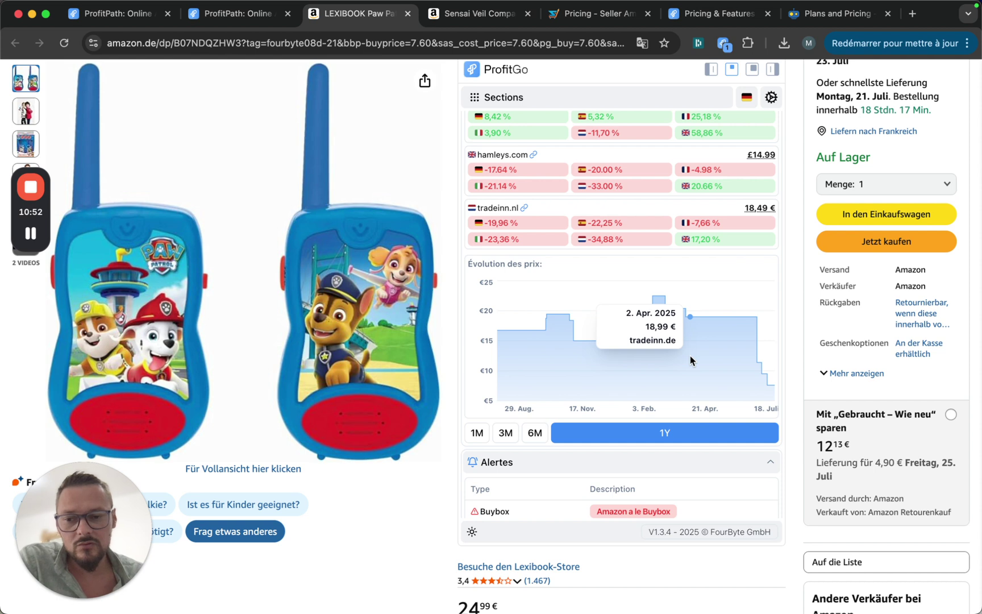
- Review ProfitGo's Alertes table, including Buybox, variants, private label, IP analysis, size, meltable, Hazmat and selling approval
scroll(690, 356, "down", 5)
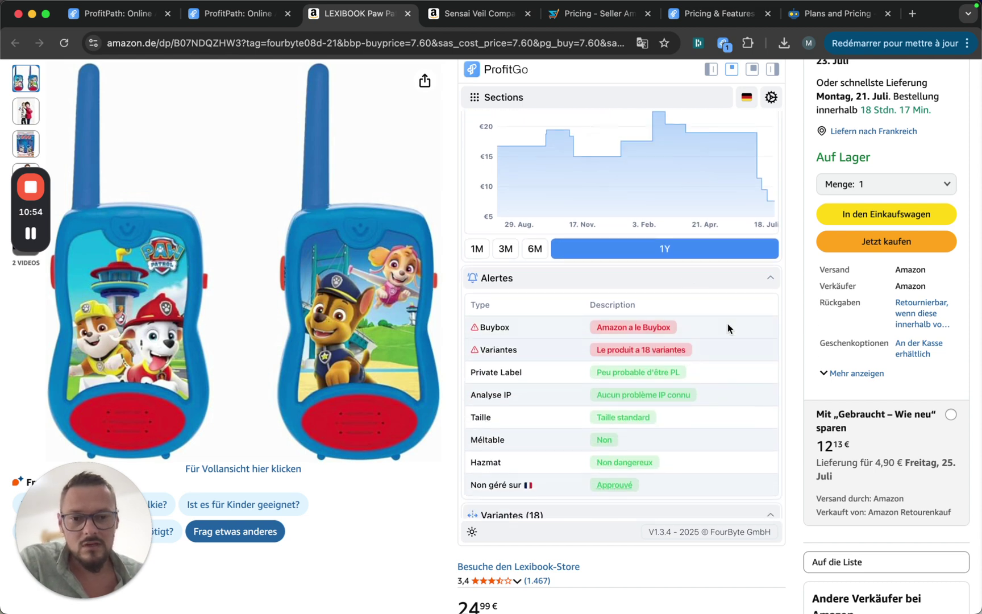
scroll(727, 329, "down", 1)
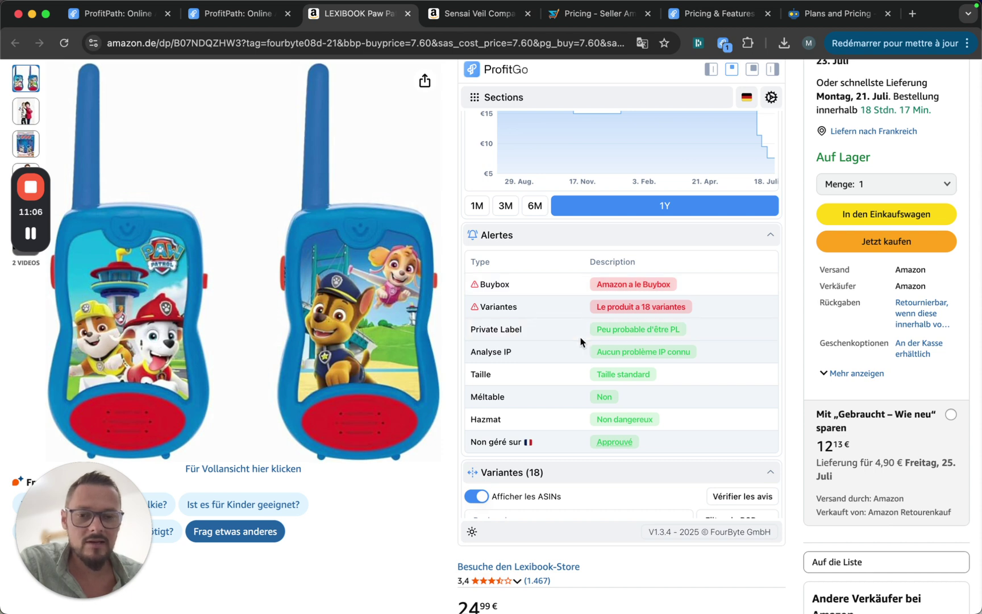
left_click(512, 352)
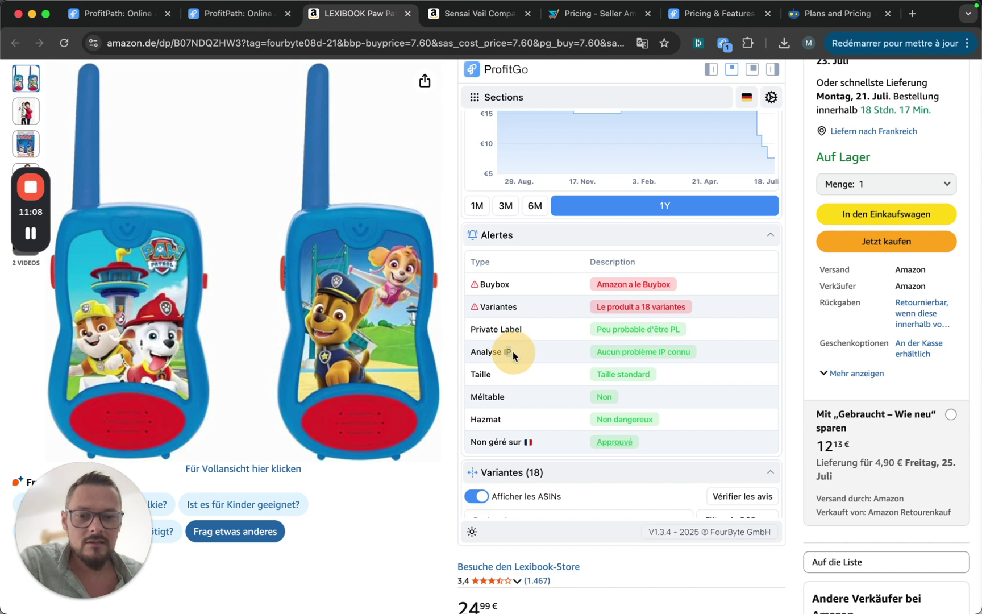
left_click(583, 352)
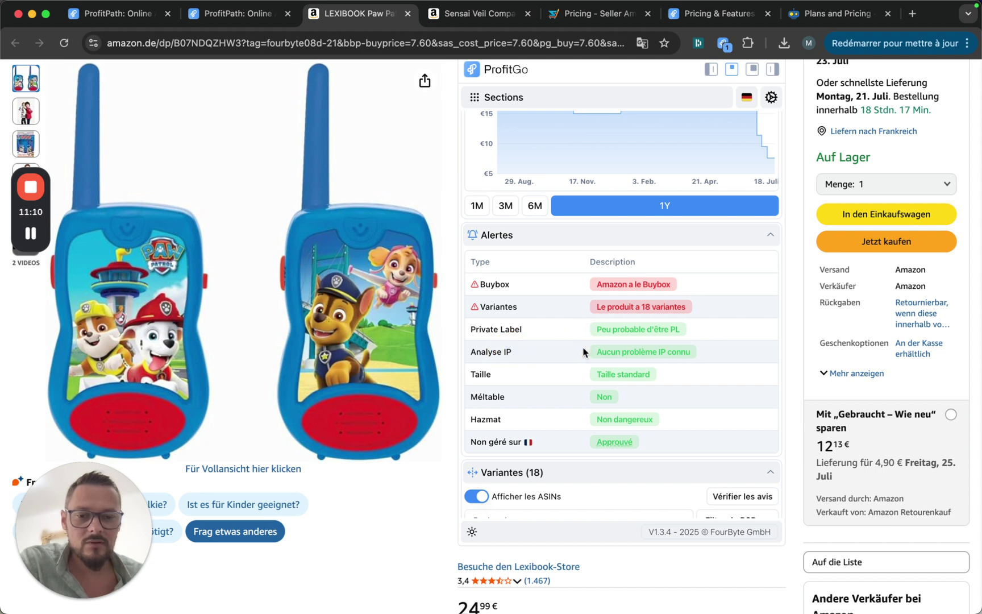
scroll(583, 352, "down", 2)
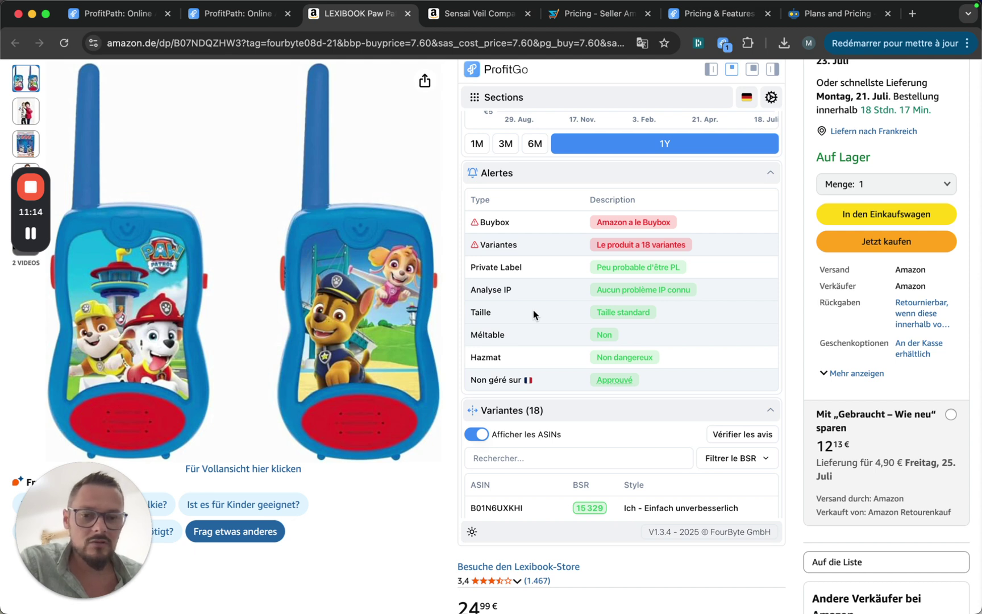
left_click_drag(477, 335, 492, 335)
left_click(544, 337)
scroll(544, 337, "down", 1)
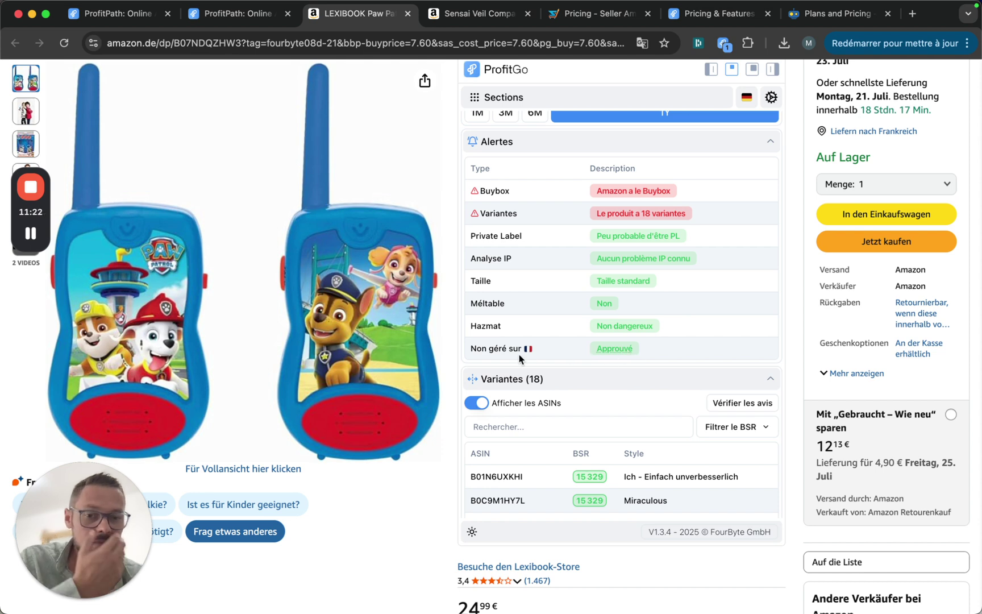
- Look through the product's variants and check how the reviews are distributed among them
scroll(519, 356, "down", 3)
scroll(519, 356, "down", 2)
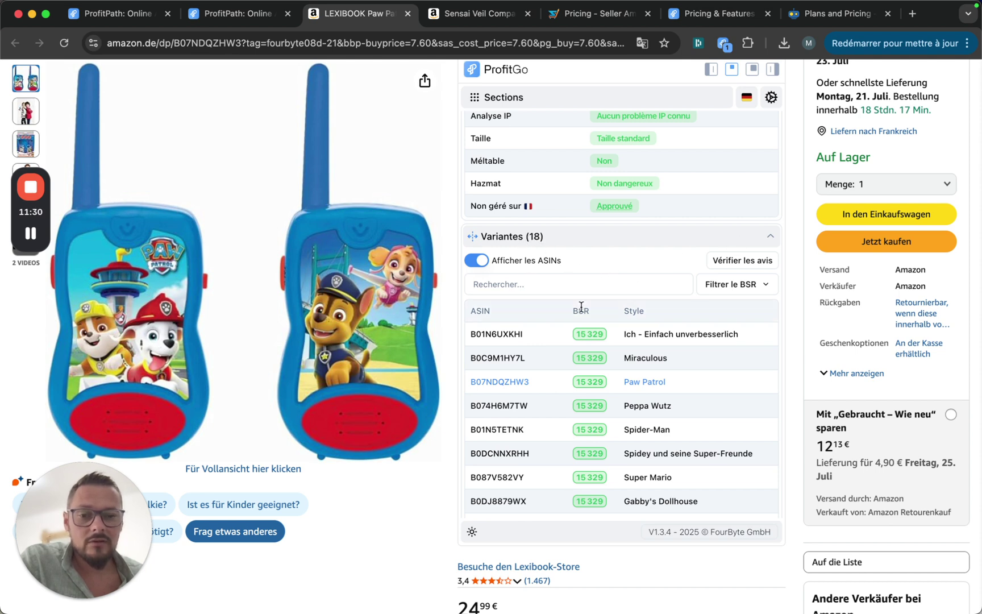
scroll(562, 487, "down", 2)
scroll(562, 487, "up", 2)
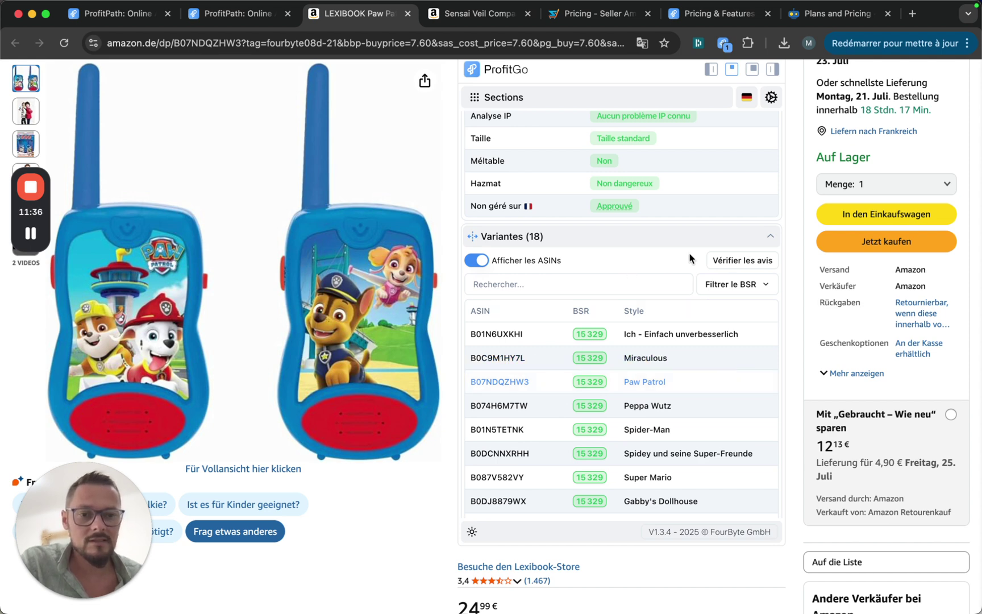
left_click(740, 263)
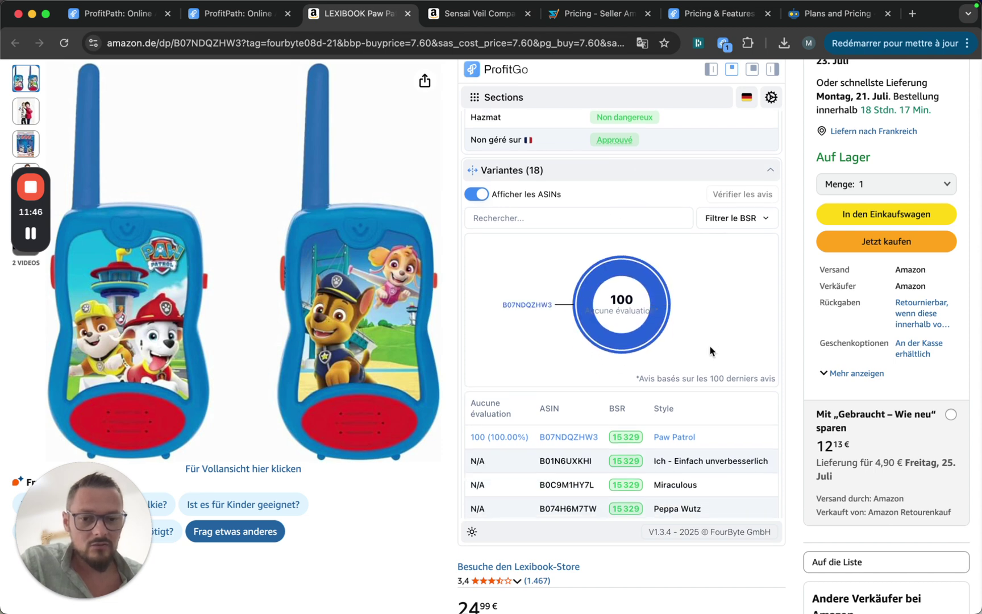
scroll(705, 350, "down", 3)
scroll(712, 350, "down", 3)
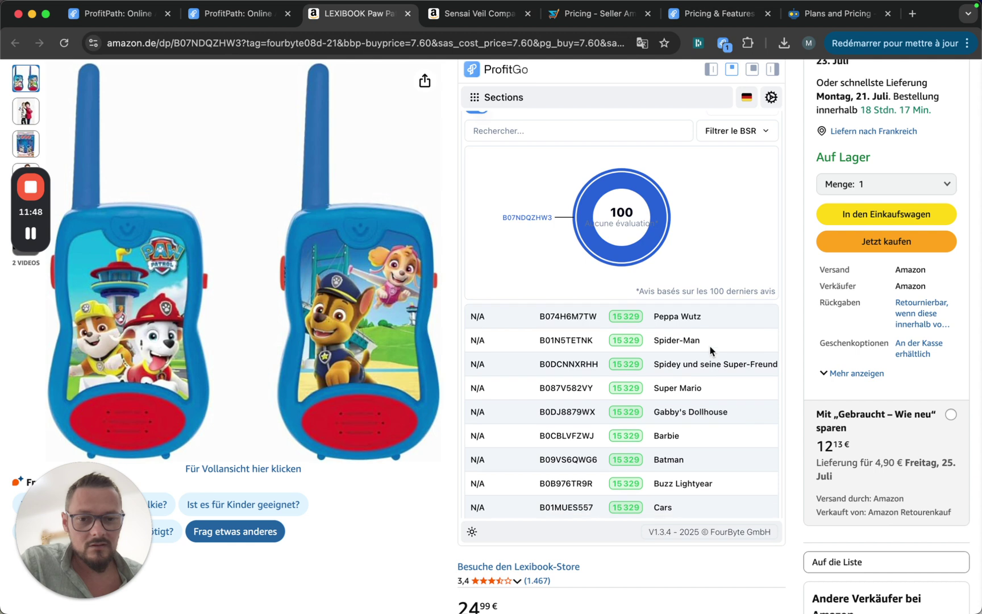
- Compare the BSR and review share of the Paw Patrol variant with those of the other styles in the Variantes table
scroll(495, 358, "up", 5)
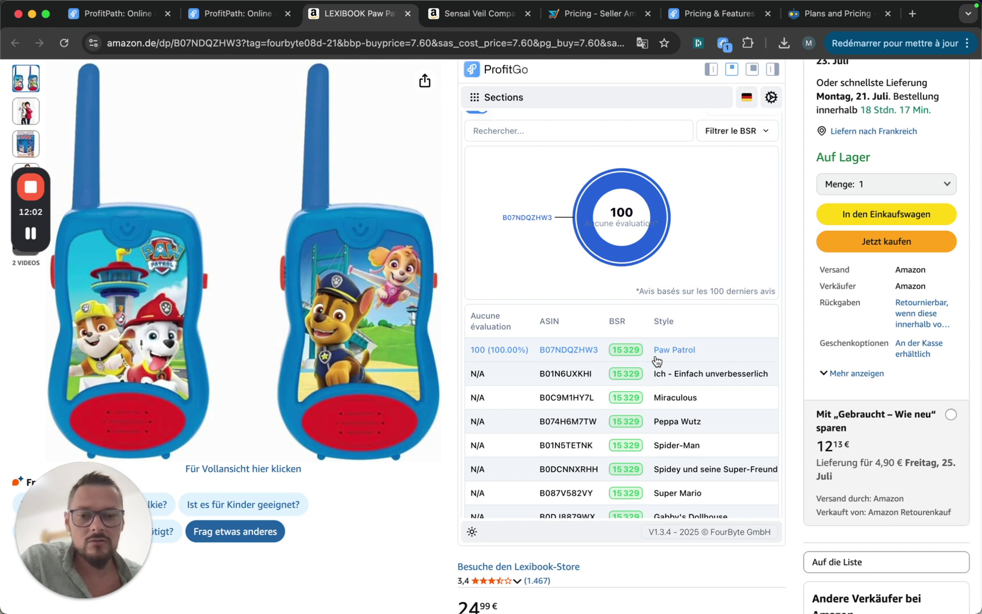
scroll(657, 361, "down", 8)
scroll(657, 361, "up", 8)
scroll(657, 361, "up", 3)
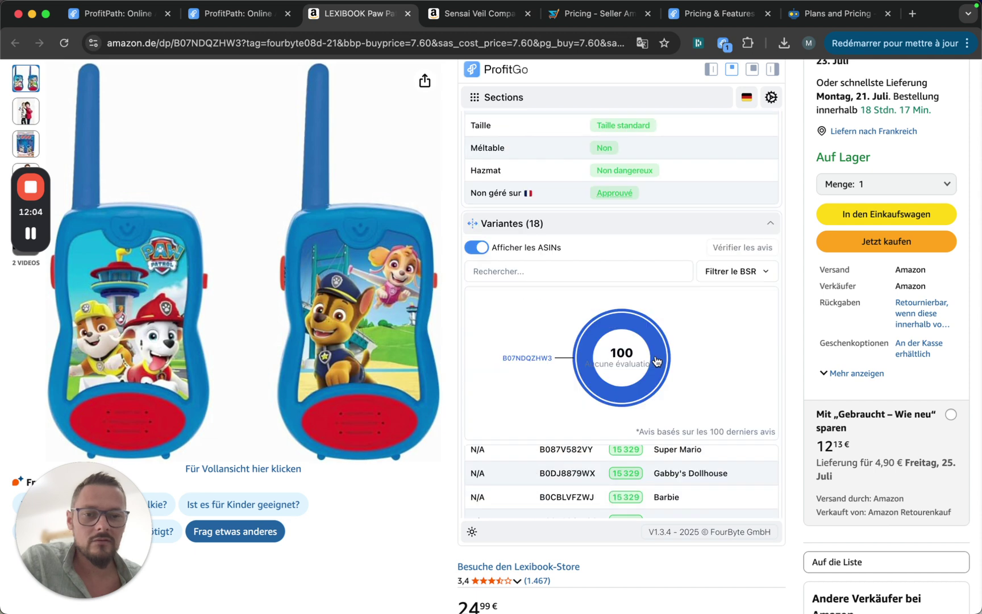
scroll(653, 360, "down", 4)
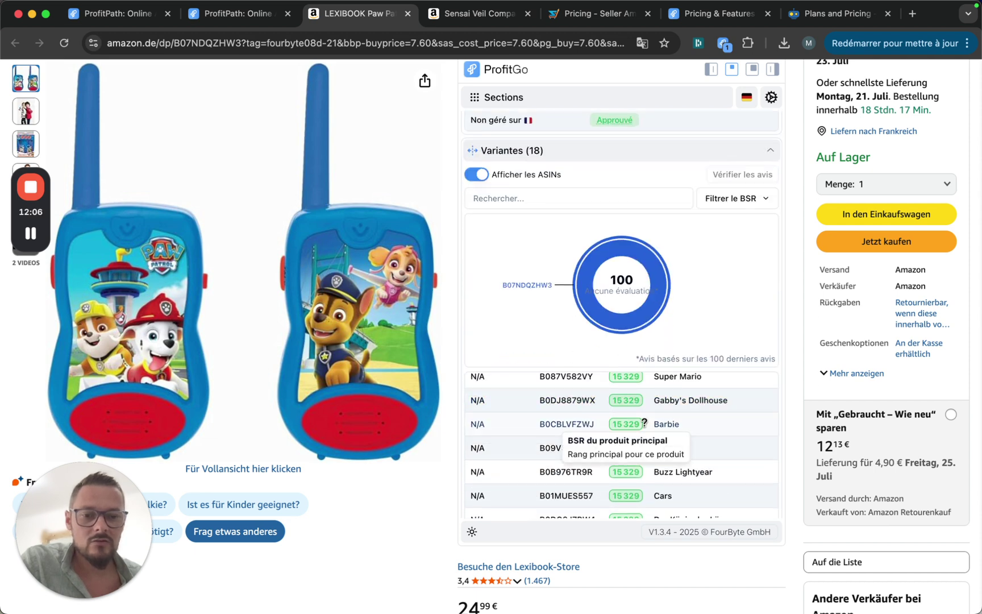
scroll(642, 424, "up", 5)
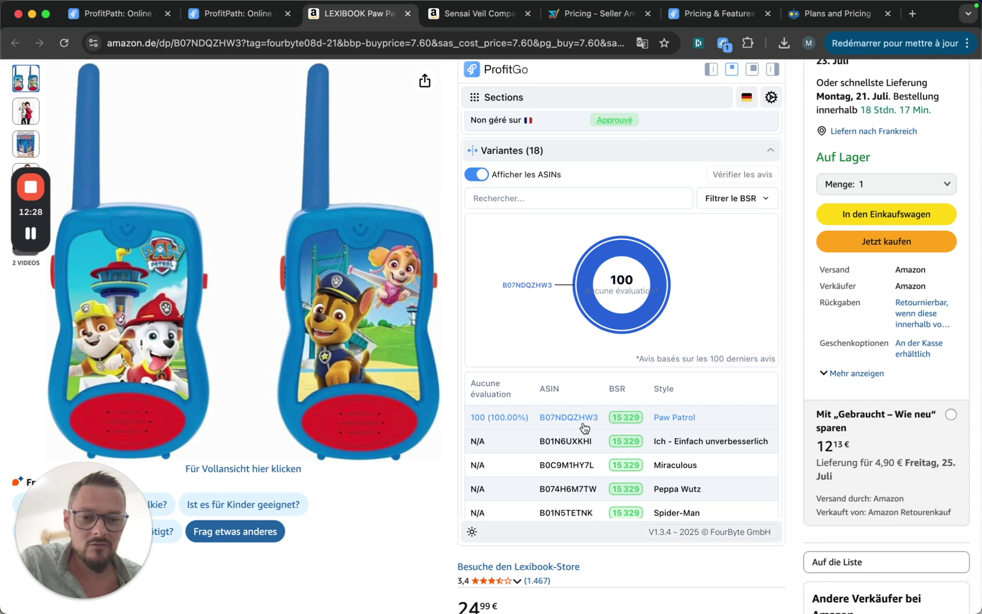
- Review ProfitGo's VAT calculation settings for purchase and sale, along with the discount options under Réductions
scroll(585, 426, "down", 10)
scroll(711, 282, "down", 10)
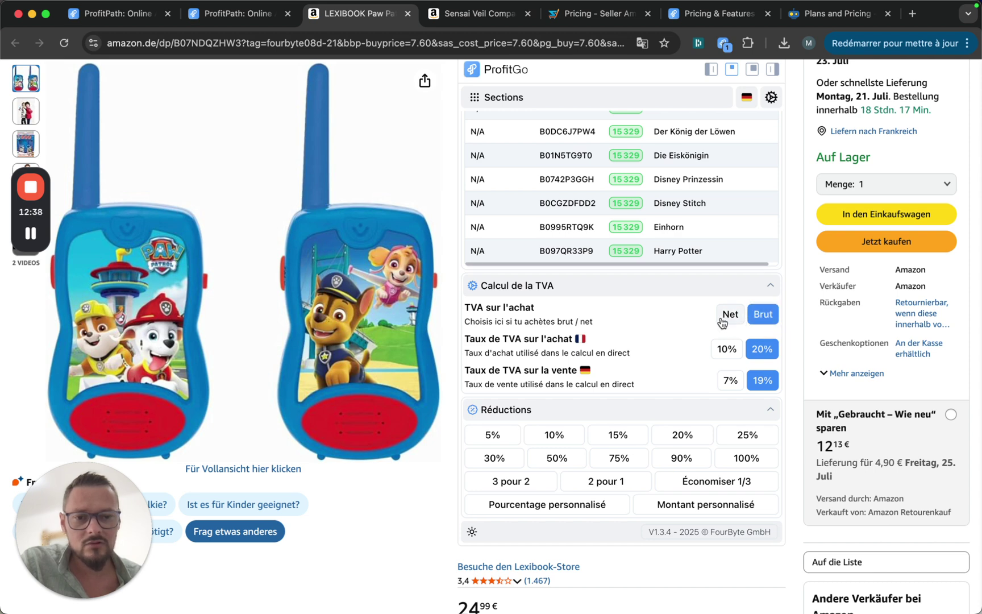
scroll(668, 329, "down", 2)
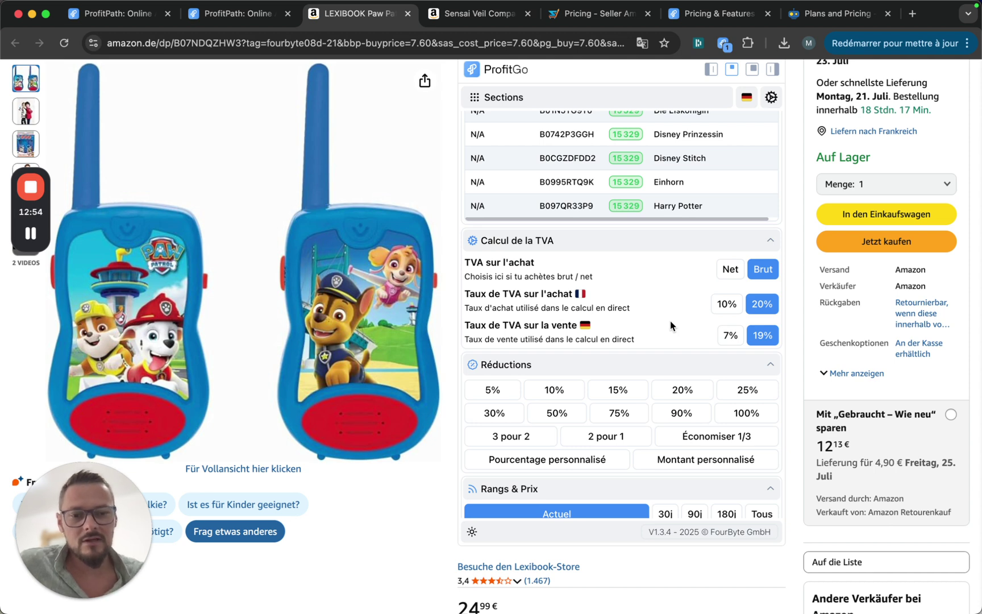
scroll(670, 322, "down", 5)
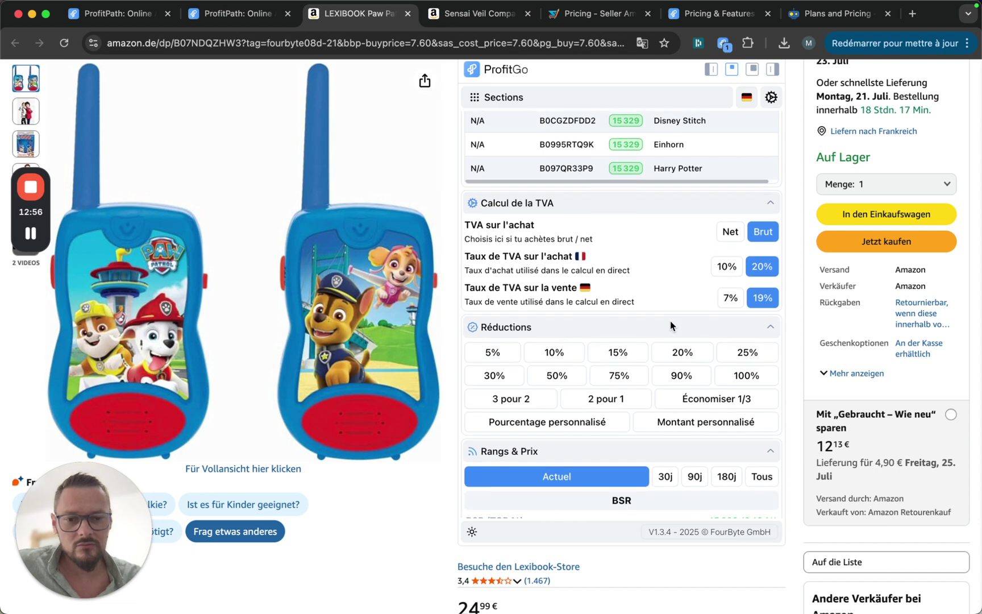
- Examine the current figures under Rangs & Prix, from BSR and BuyBox to the net BuyBox price changes over 30 days
scroll(670, 321, "down", 7)
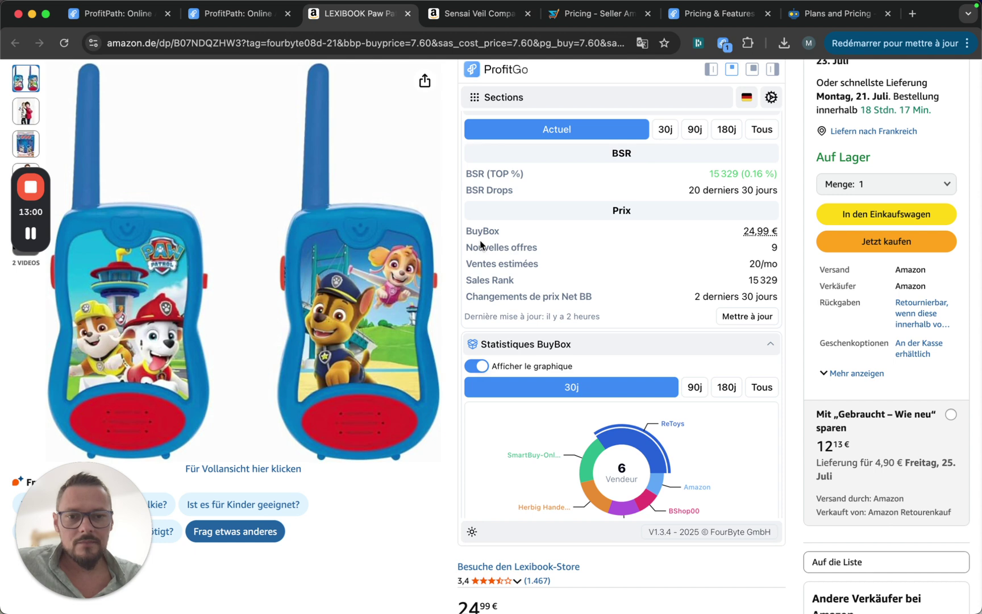
left_click_drag(471, 231, 658, 302)
mouse_move(707, 304)
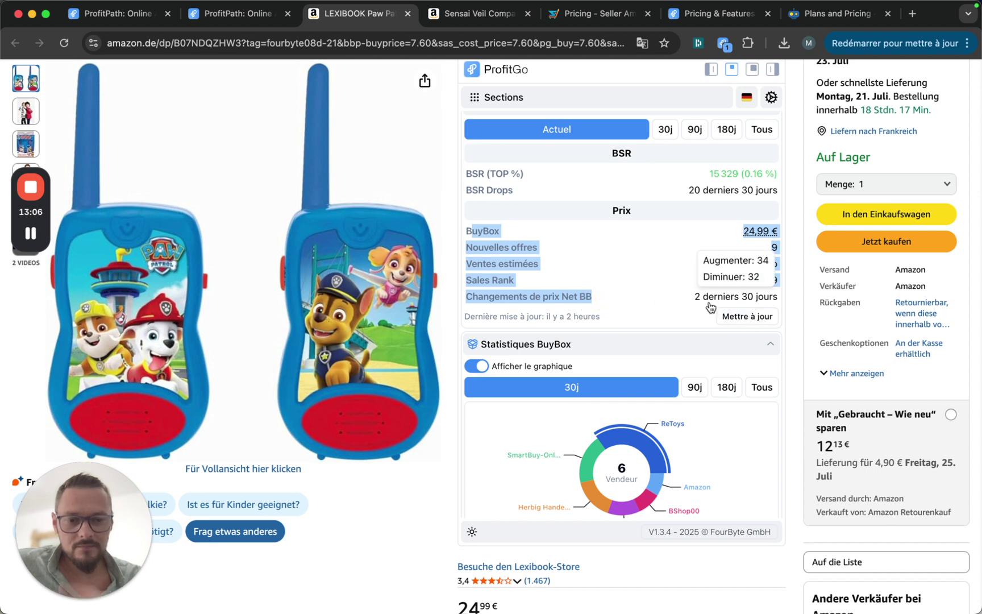
left_click(635, 271)
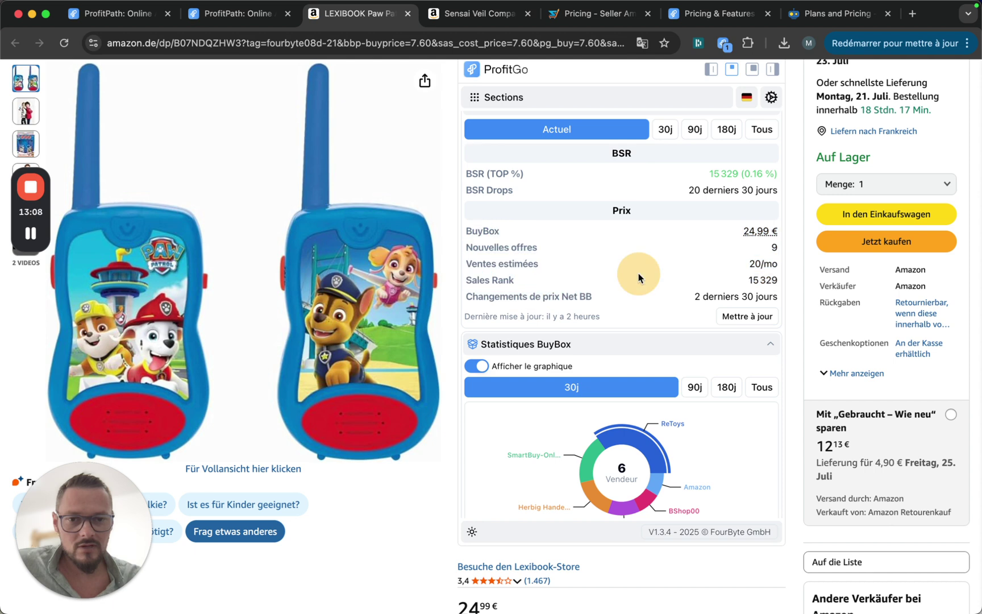
- Examine the 30-day BuyBox statistics, comparing each seller's BuyBox share in the chart and table
scroll(639, 275, "down", 2)
mouse_move(649, 381)
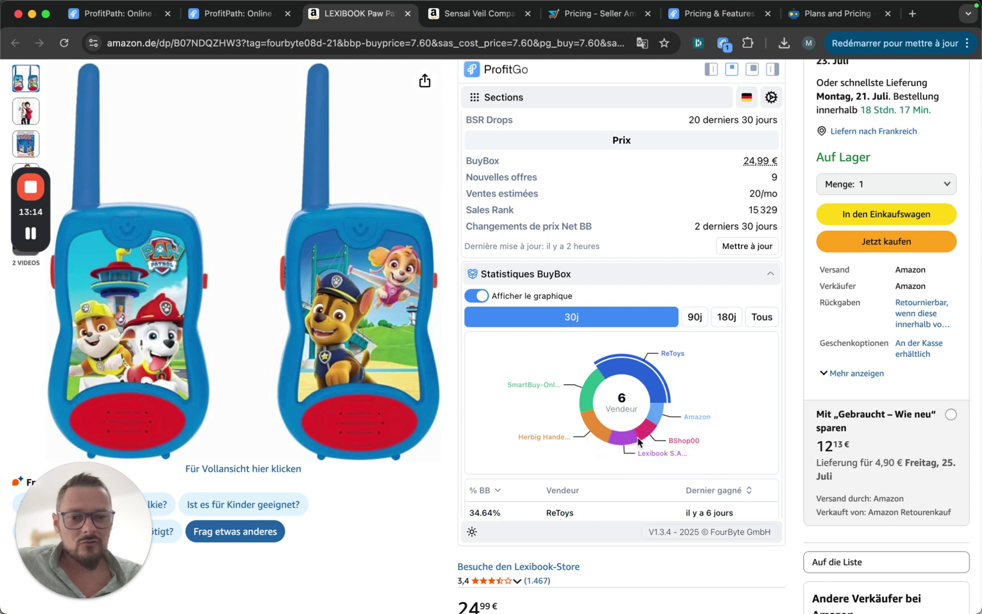
scroll(650, 408, "down", 3)
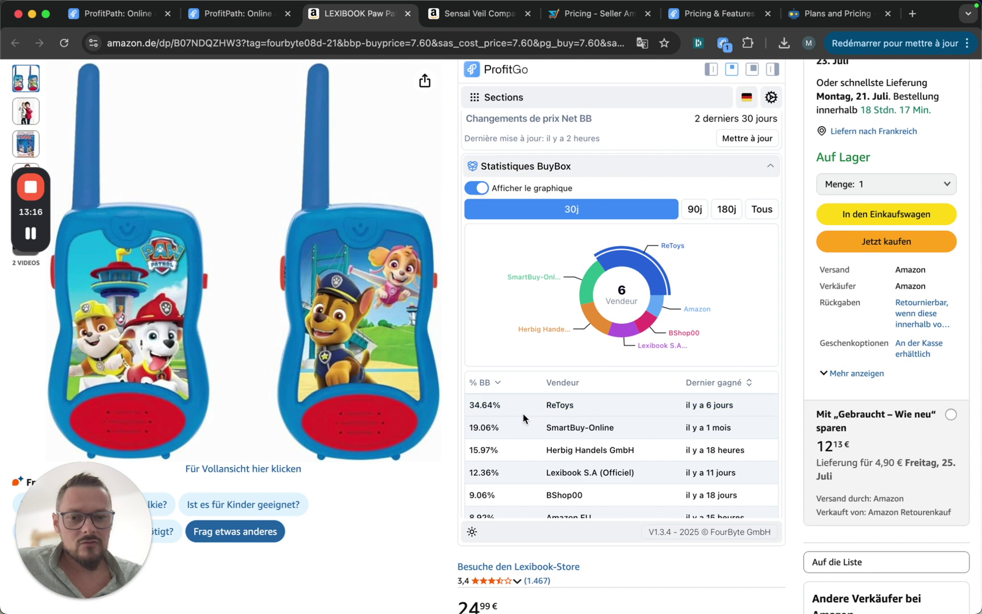
left_click_drag(550, 412, 634, 410)
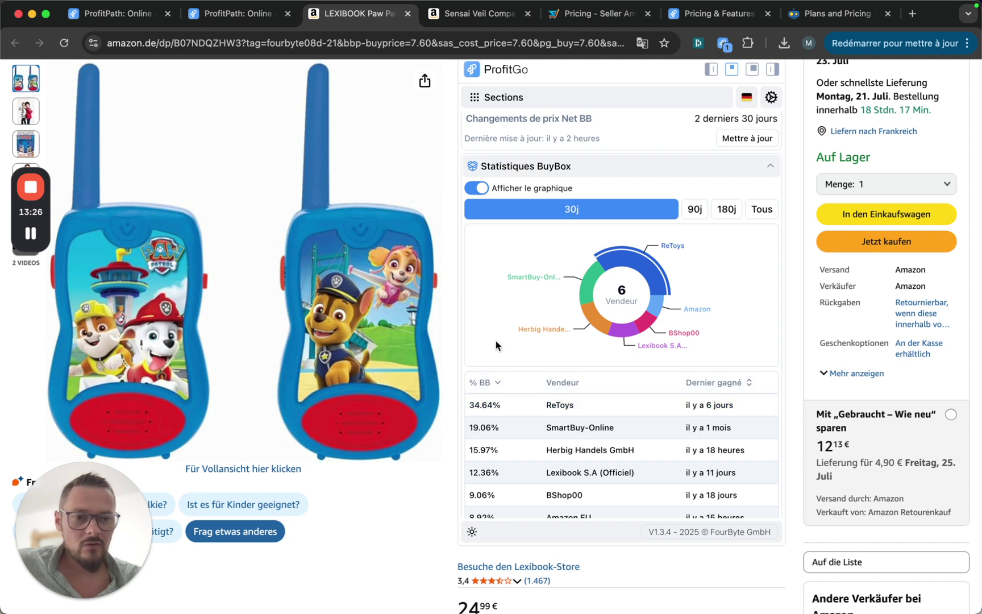
- Look through the recently viewed products in the Historique ASIN section
scroll(495, 342, "down", 5)
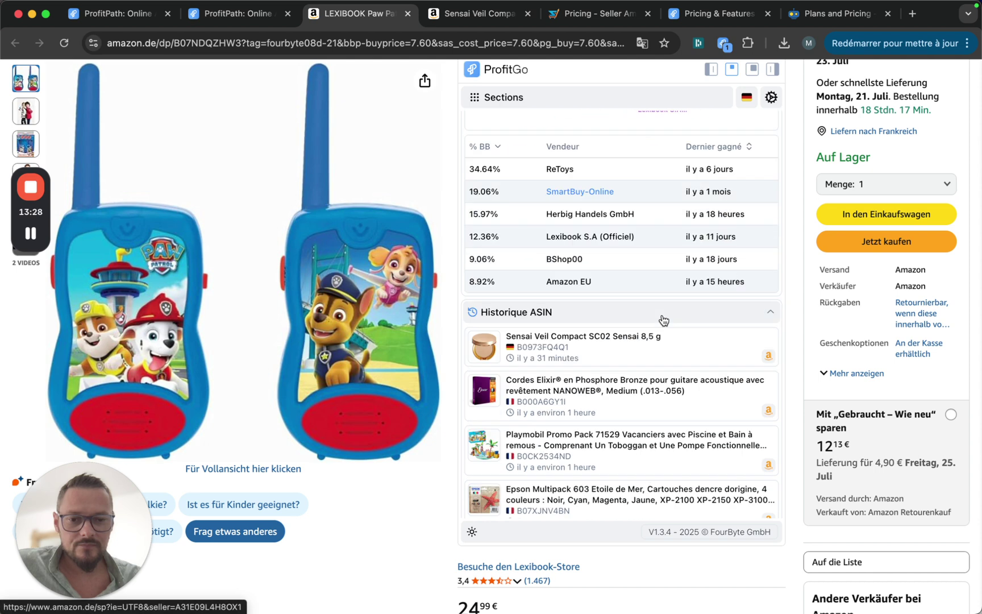
scroll(736, 309, "down", 5)
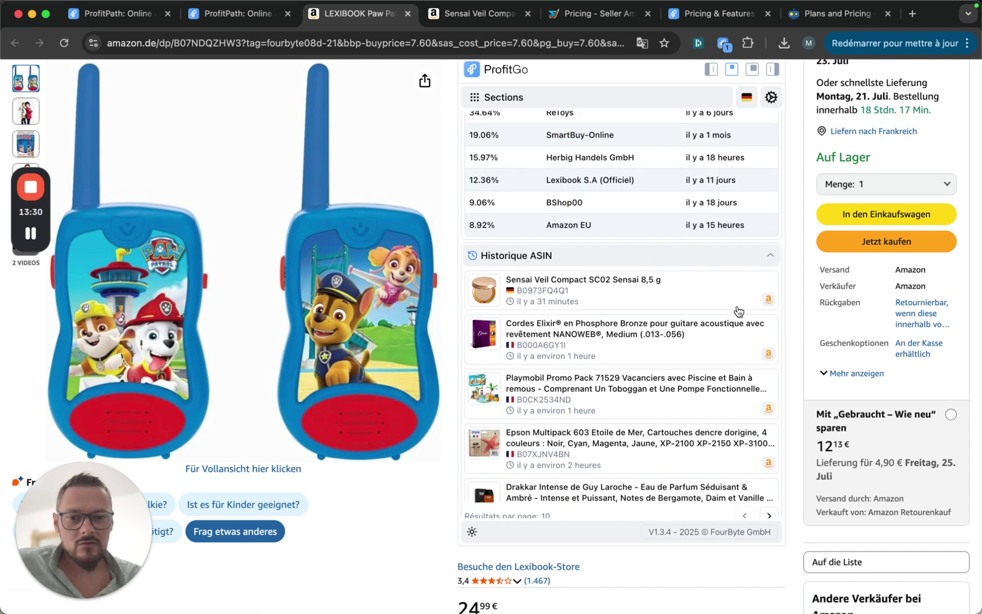
scroll(737, 311, "down", 1)
- Read through the first page of WEEE registrations for the Lexibook brand, checking appliance categories and registered producers
scroll(762, 197, "down", 10)
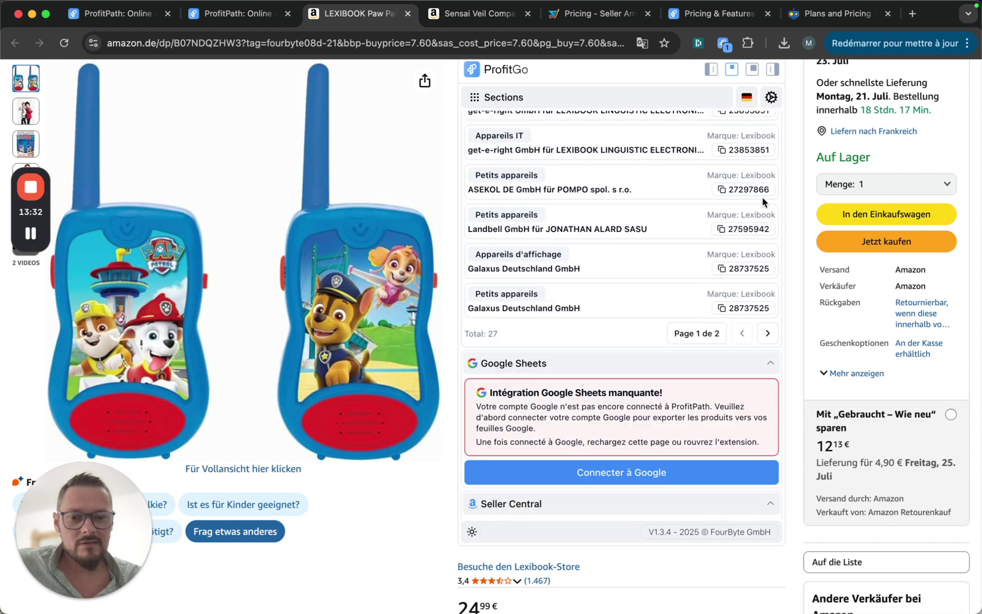
scroll(568, 272, "up", 5)
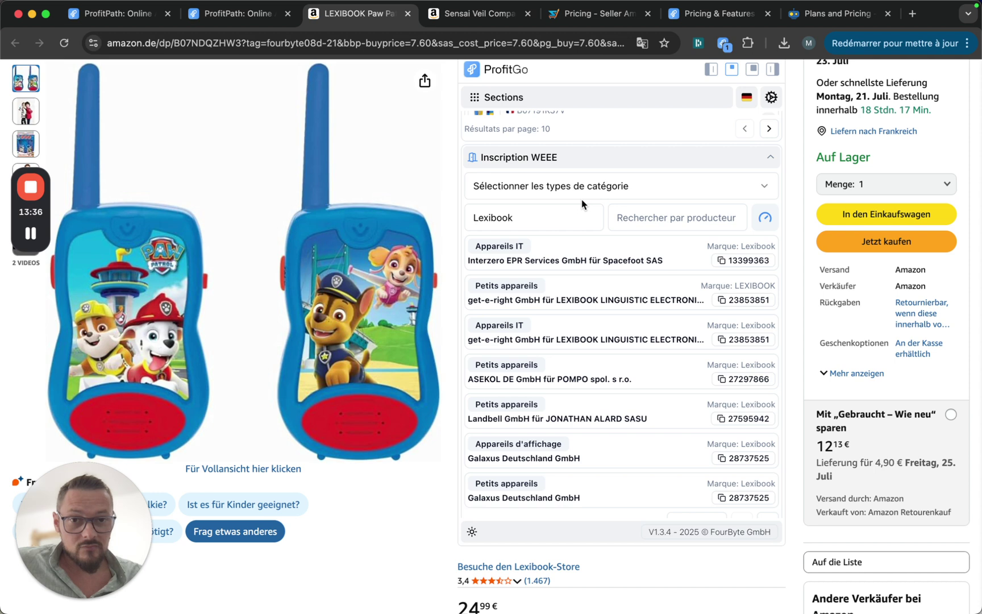
scroll(622, 193, "down", 1)
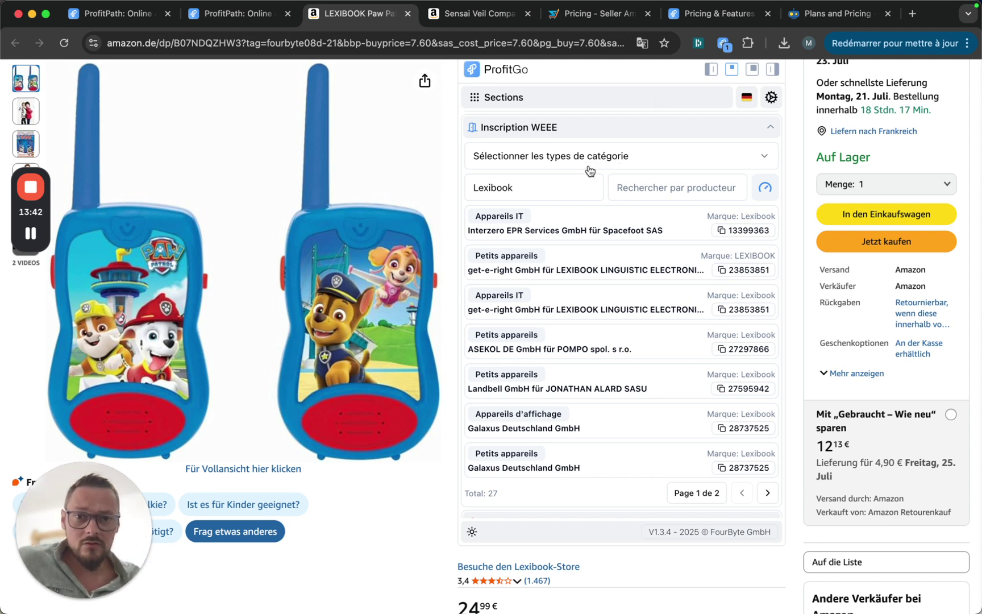
scroll(660, 345, "down", 3)
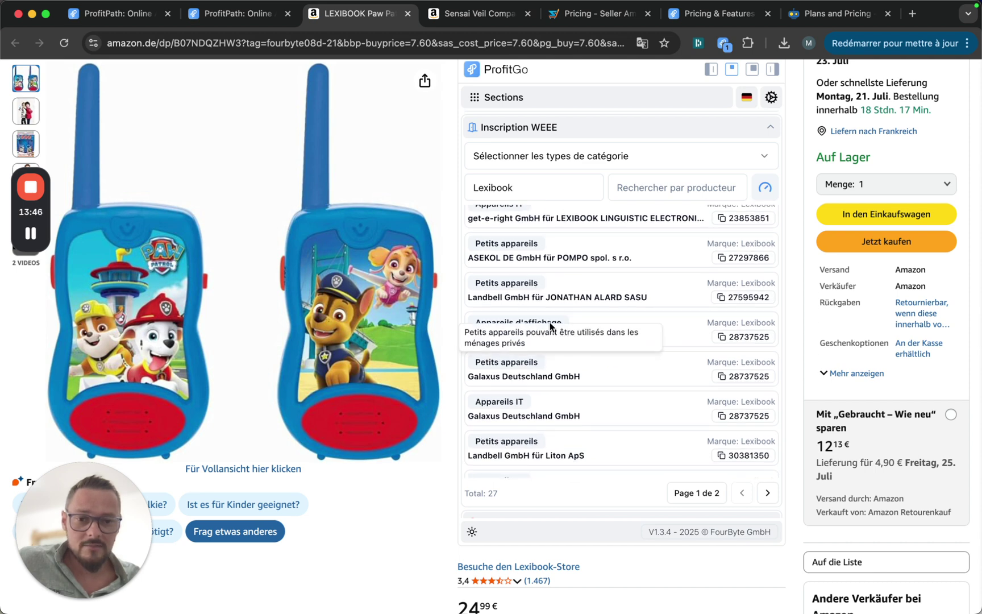
scroll(605, 296, "down", 2)
scroll(604, 296, "down", 4)
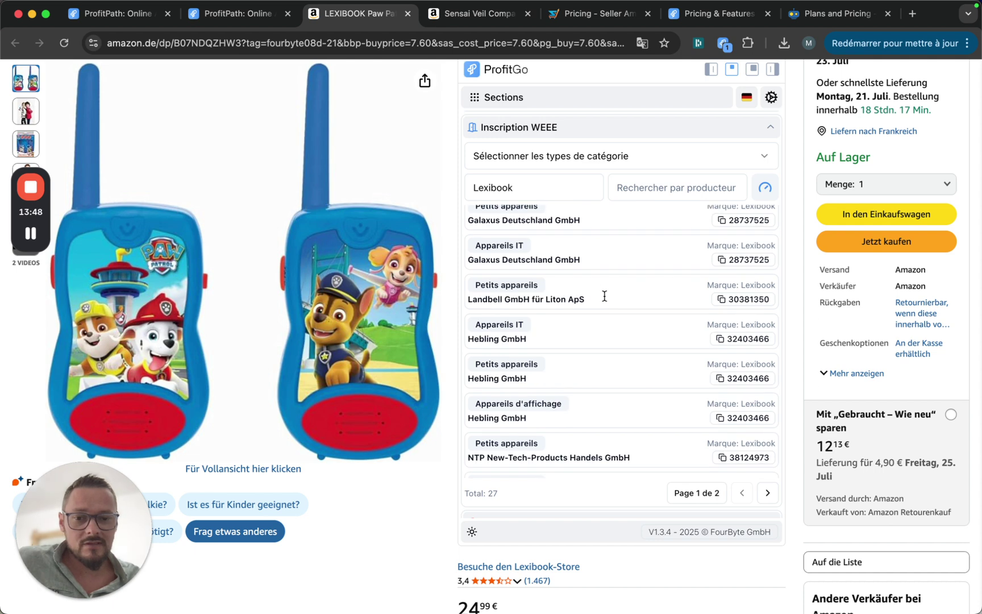
scroll(604, 295, "down", 3)
scroll(604, 296, "down", 4)
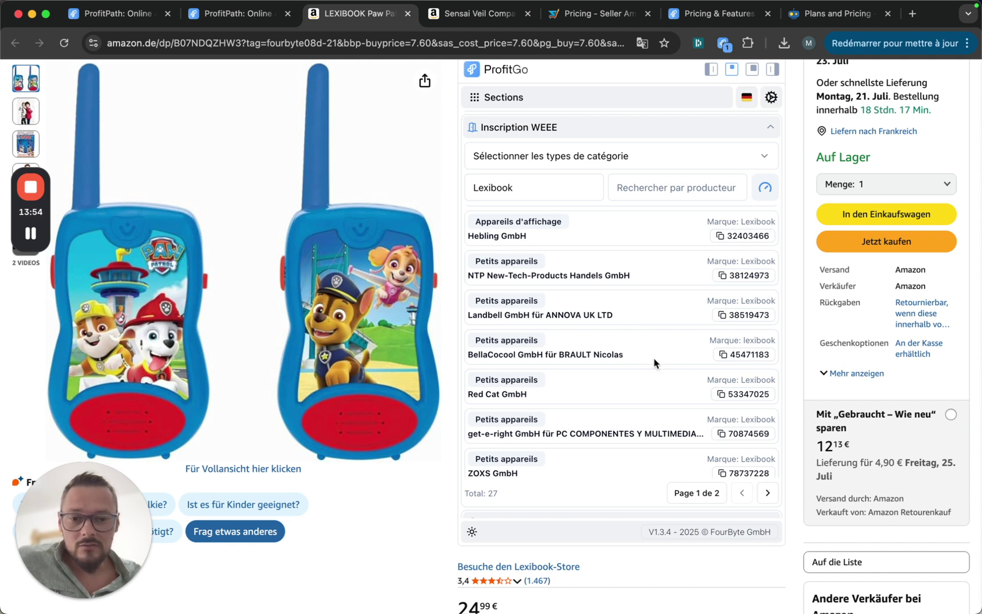
scroll(655, 364, "down", 2)
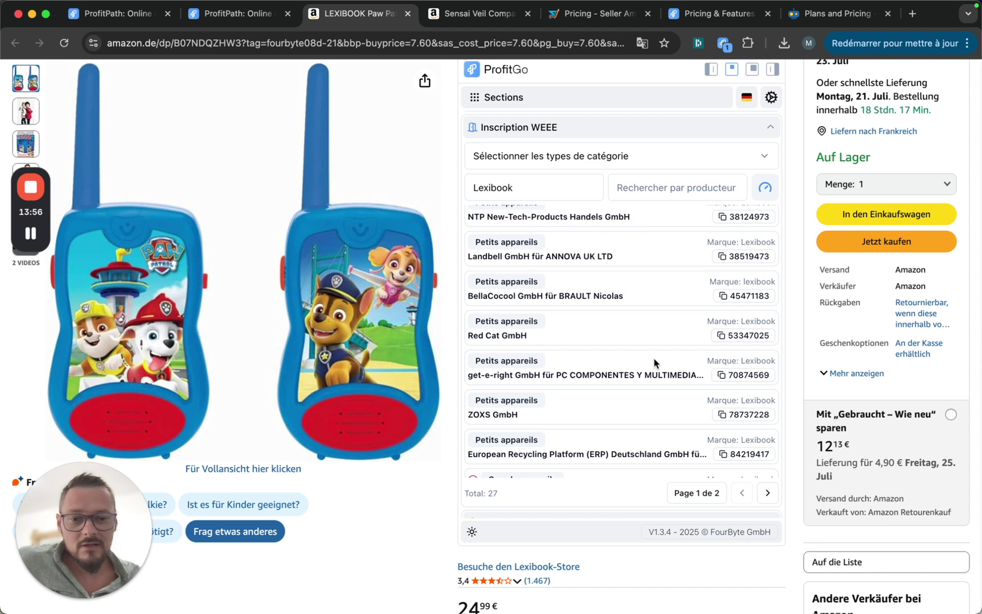
scroll(654, 363, "down", 1)
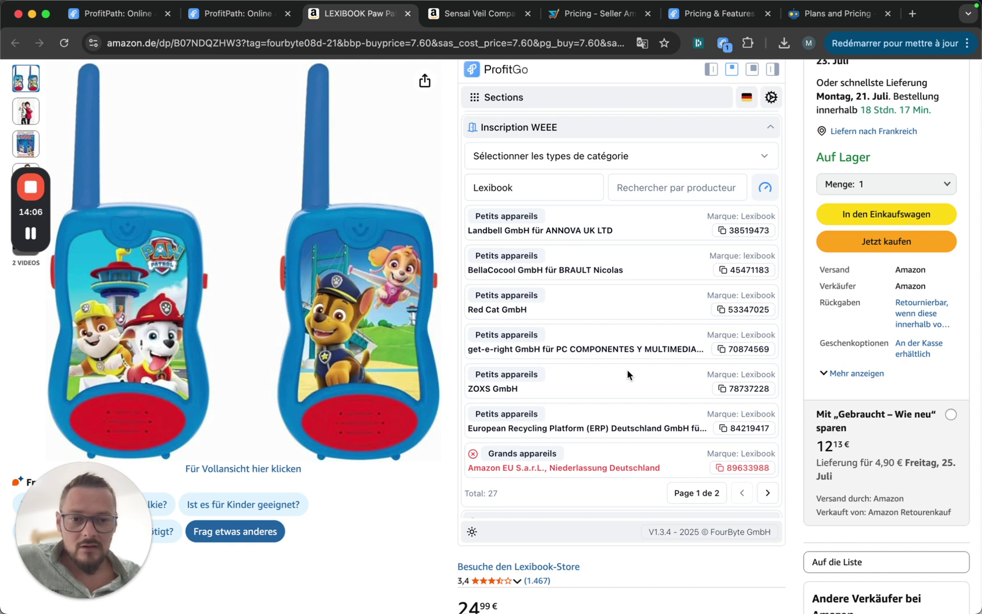
- Recheck the Lexibook WEEE producers and view ProfitGo's Google Sheets and Seller Central sections
scroll(628, 373, "up", 3)
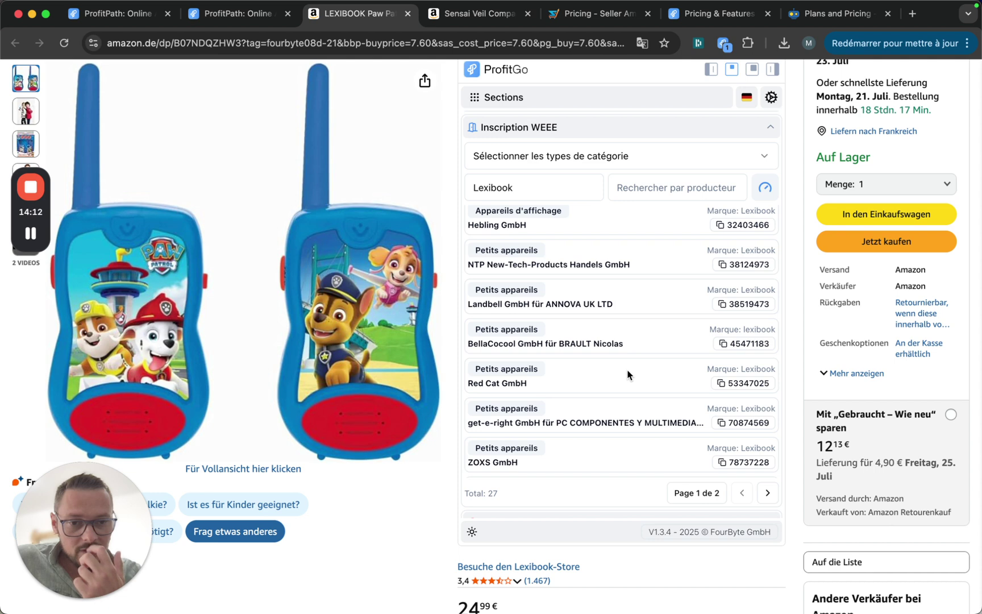
scroll(628, 374, "up", 1)
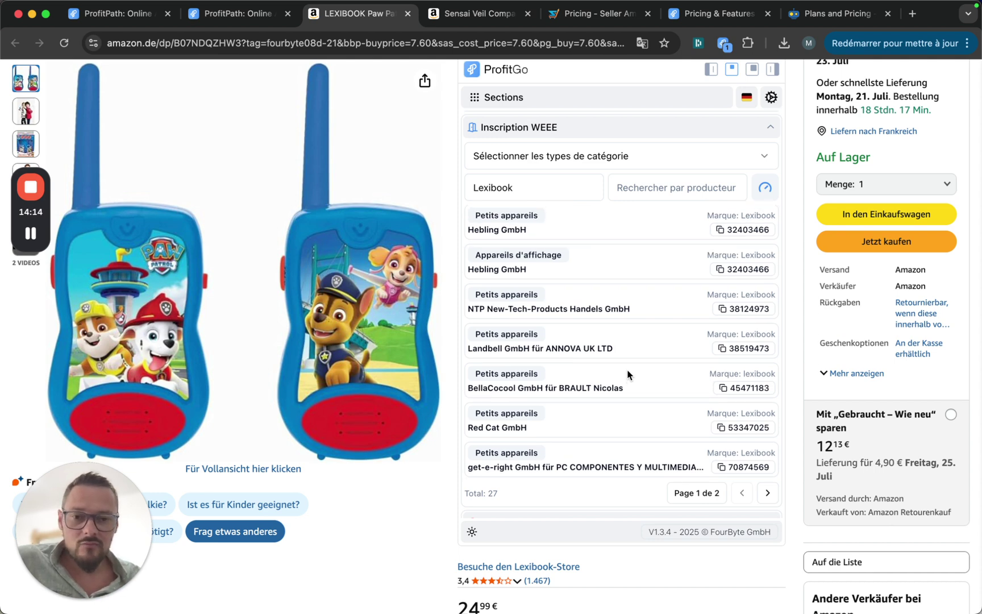
scroll(628, 374, "up", 4)
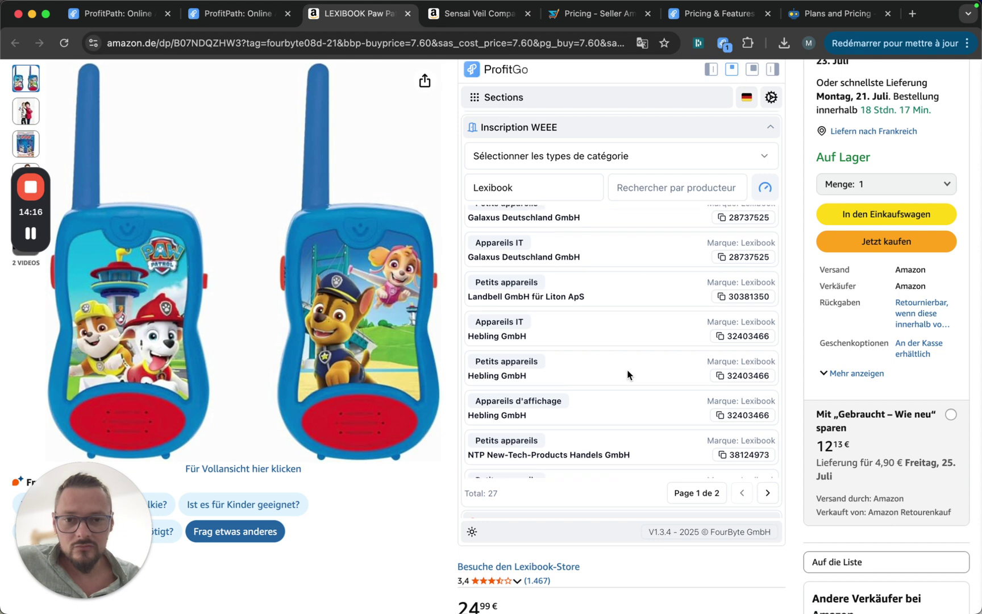
scroll(628, 374, "down", 9)
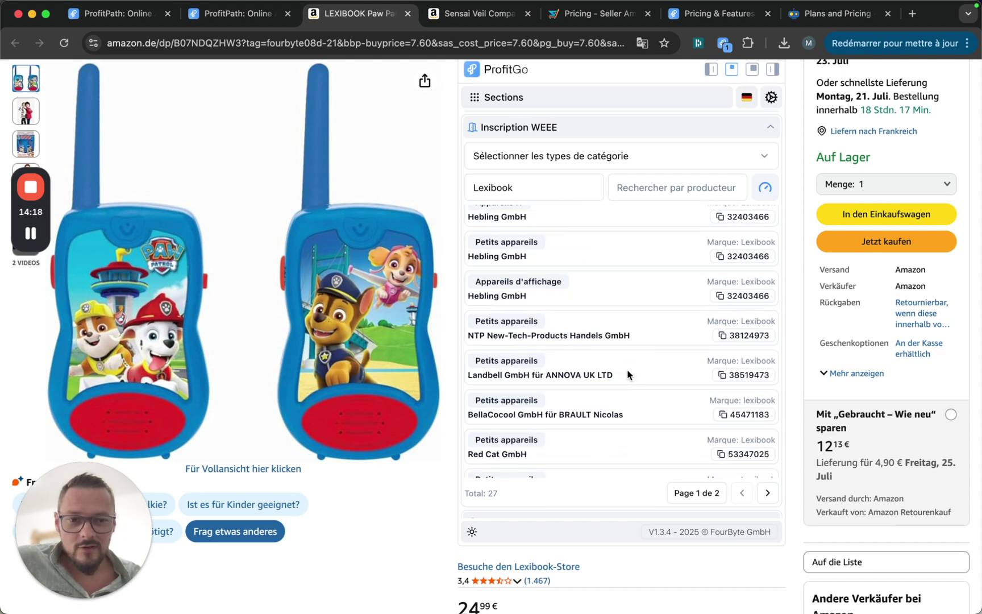
scroll(627, 374, "down", 4)
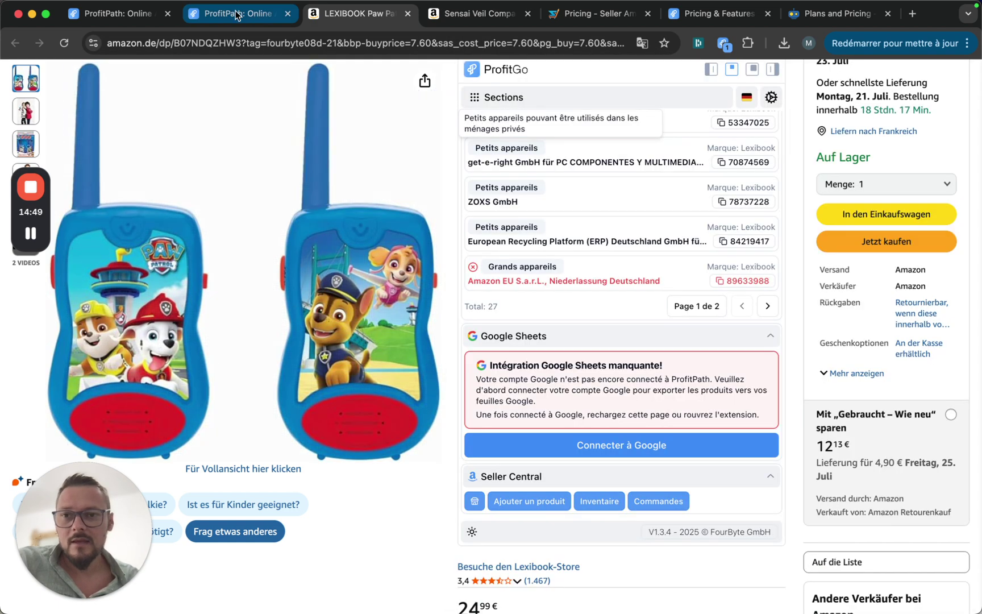
- Return to ProfitPath's Multi Search browser tab, switch the search mode to Wholesale and open the list of scans
left_click(237, 15)
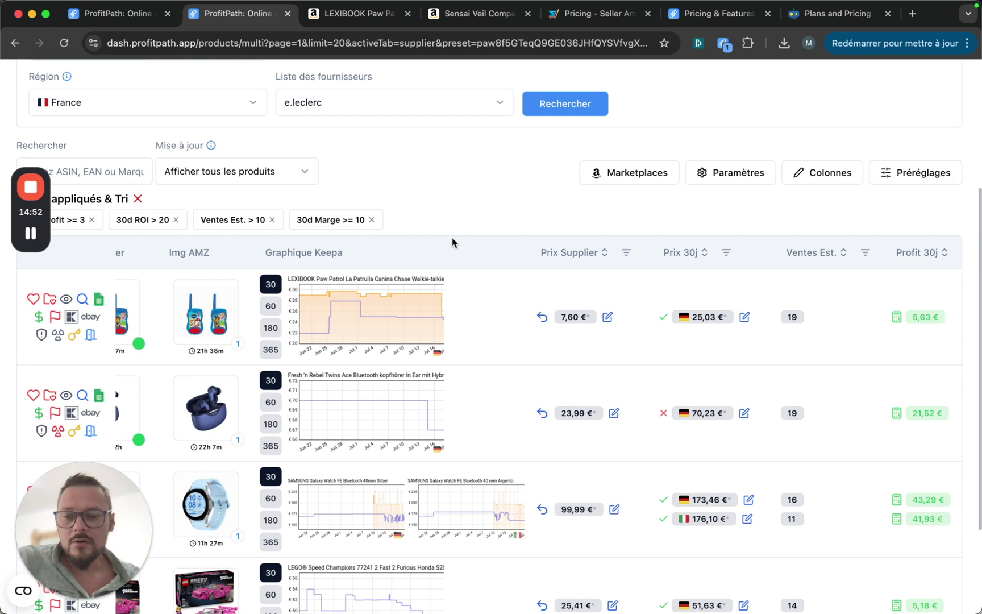
scroll(452, 238, "down", 3)
scroll(452, 240, "up", 8)
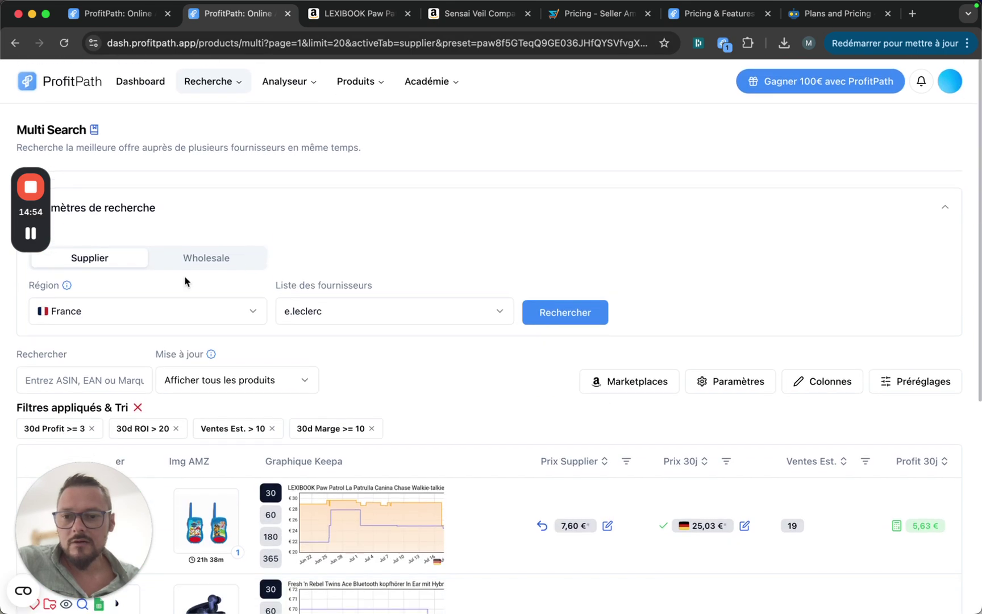
left_click(211, 81)
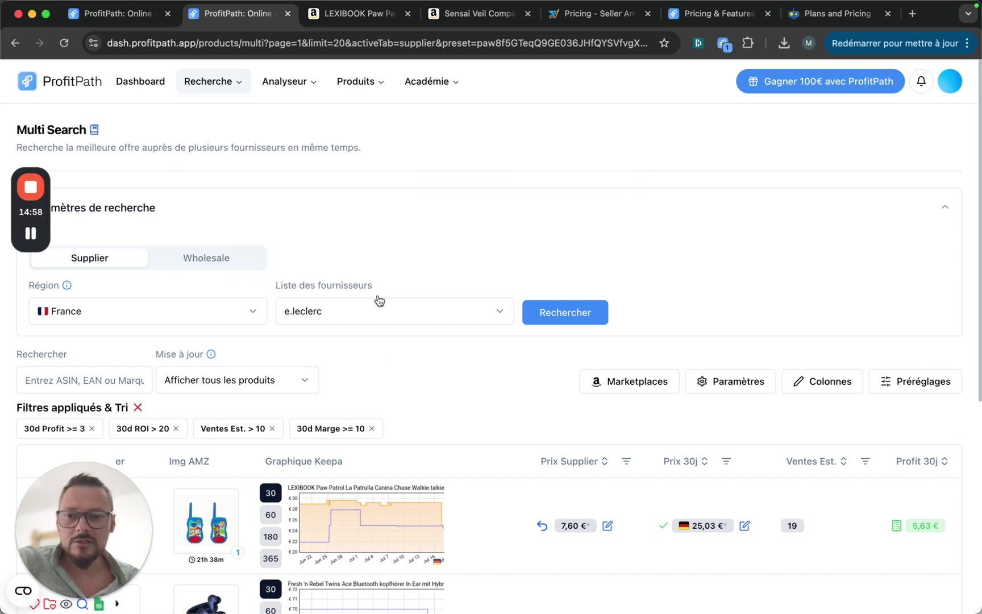
left_click(212, 261)
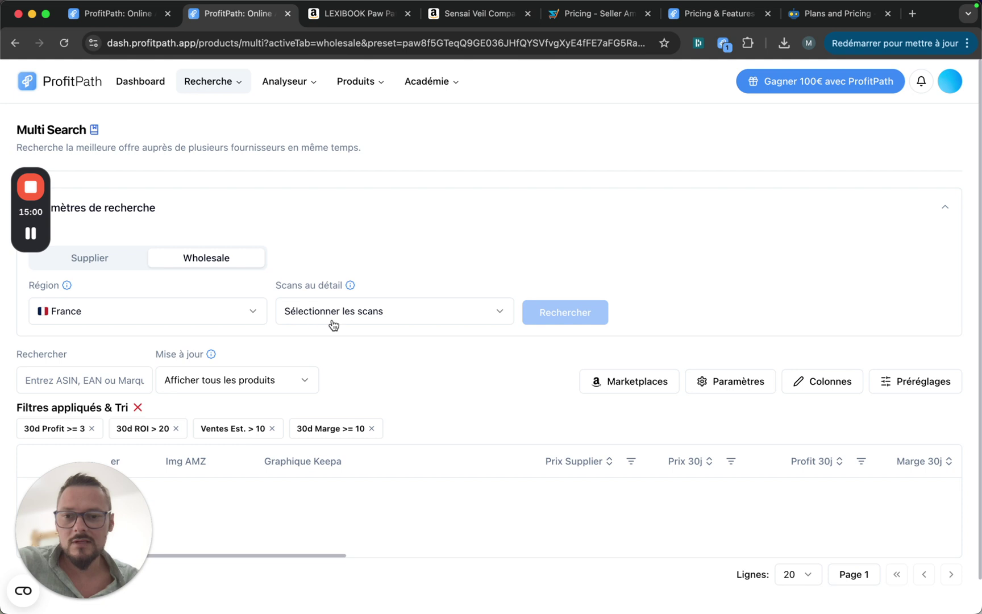
left_click(312, 316)
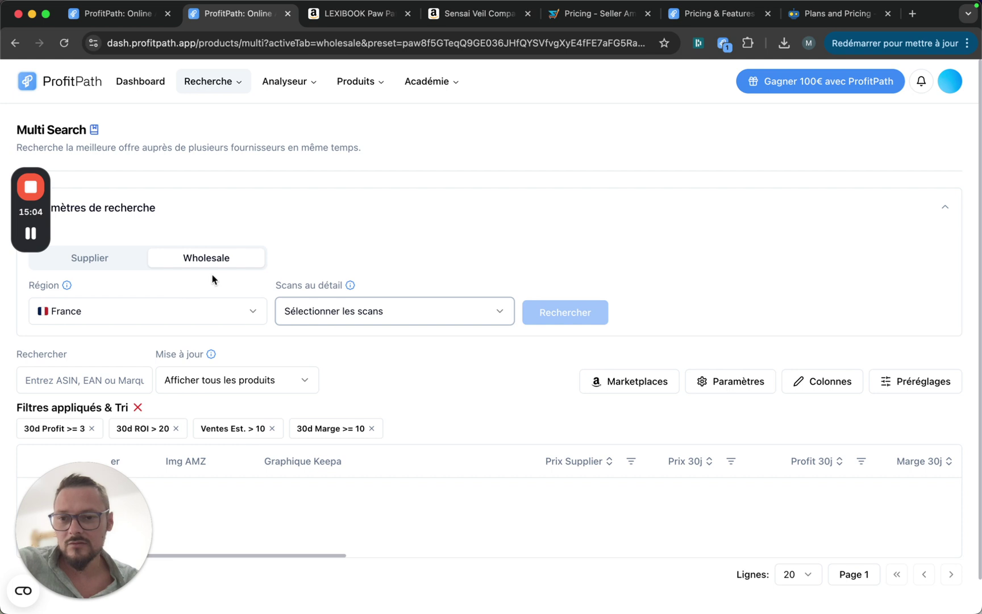
- Switch Multi Search back to Supplier mode and open the supplier list for France
left_click(84, 257)
left_click(315, 234)
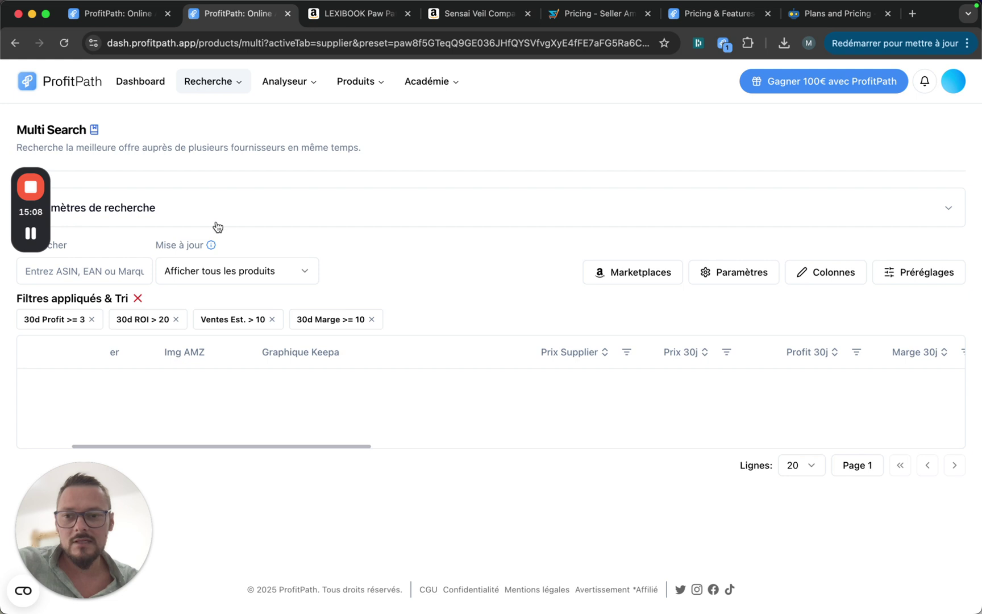
left_click(208, 213)
left_click(342, 317)
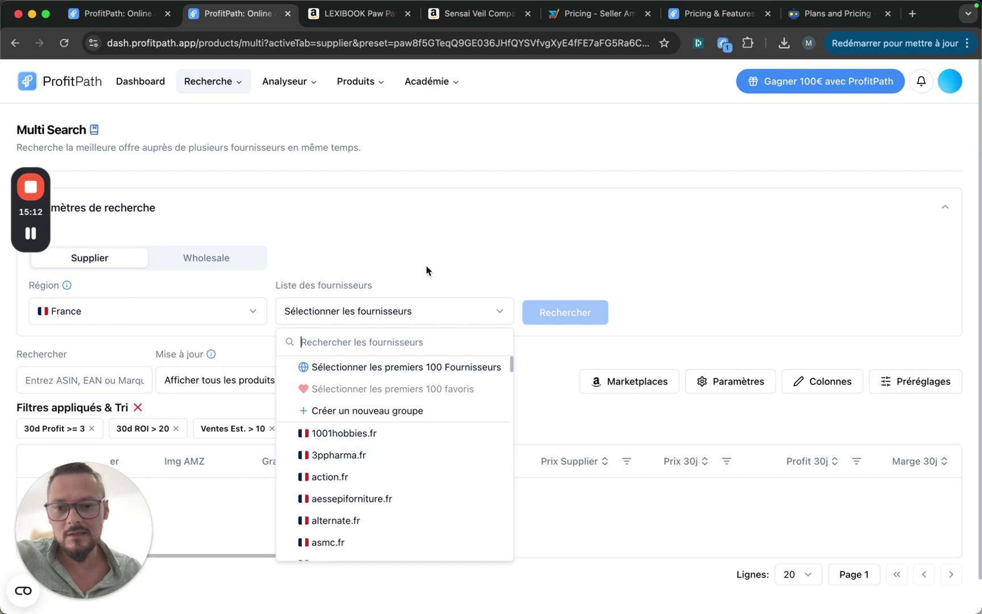
- Leave Multi Search for Supplier Search and view the regions available for filtering suppliers
left_click(414, 208)
mouse_move(219, 85)
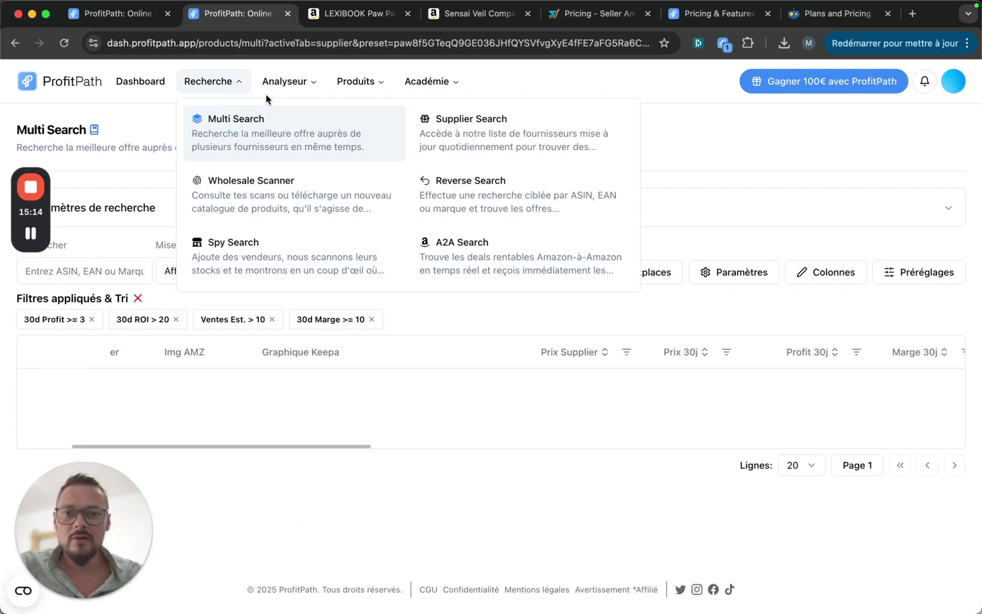
left_click(499, 129)
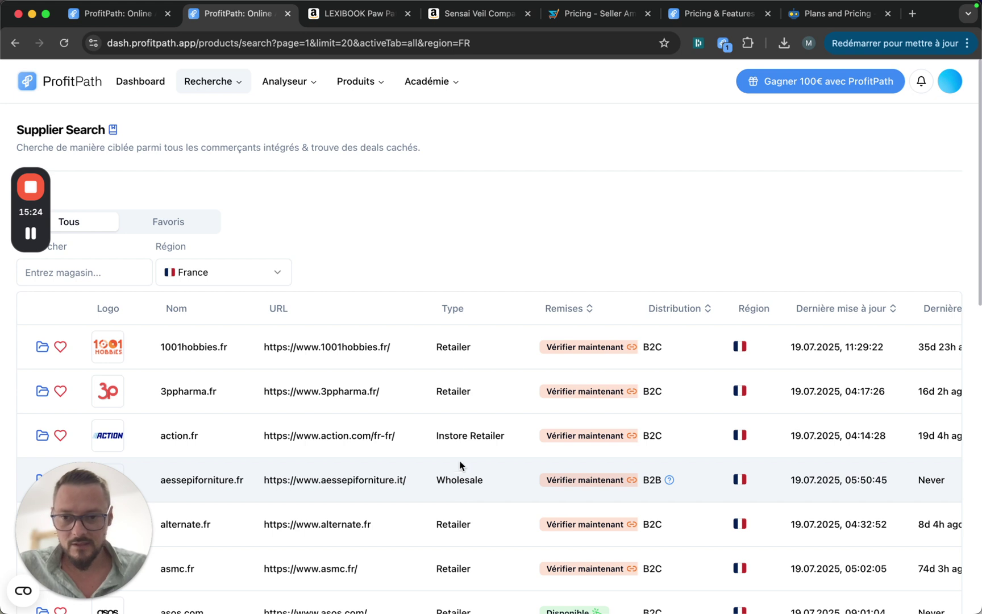
left_click(176, 278)
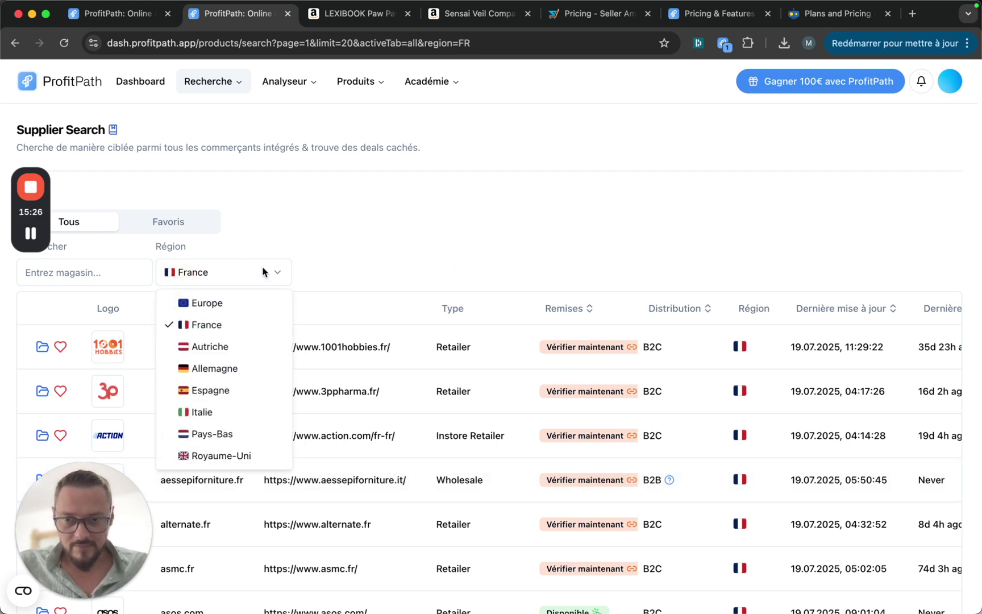
left_click(483, 228)
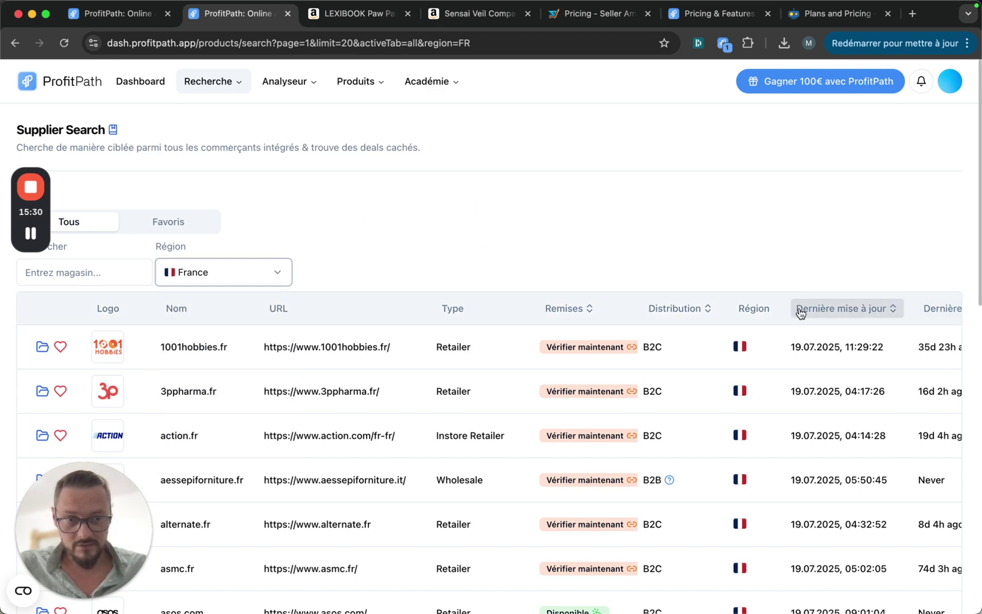
- Sort the French suppliers by last update, newest first, and look through the supplier list
left_click(838, 312)
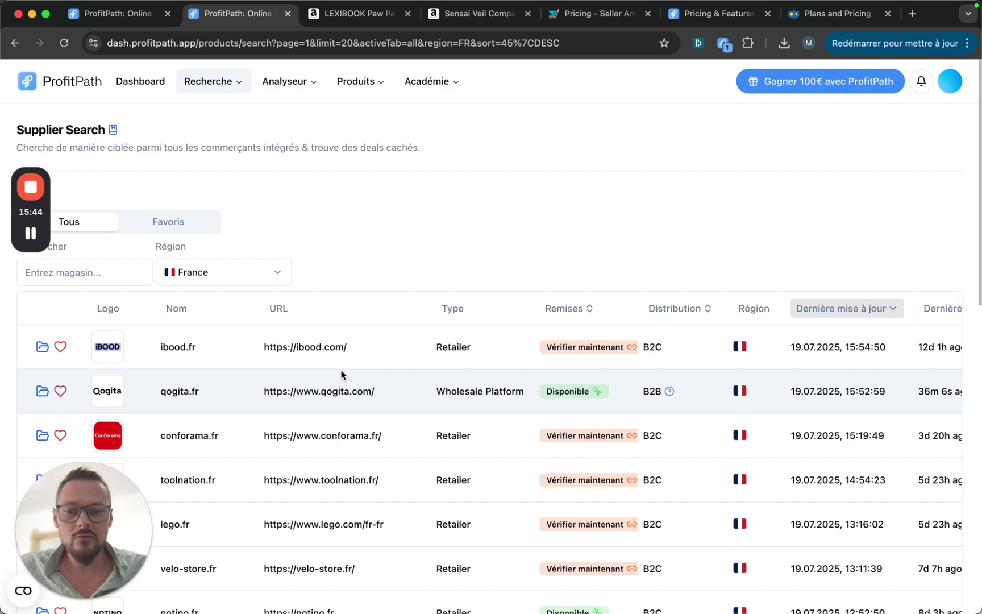
scroll(332, 341, "down", 5)
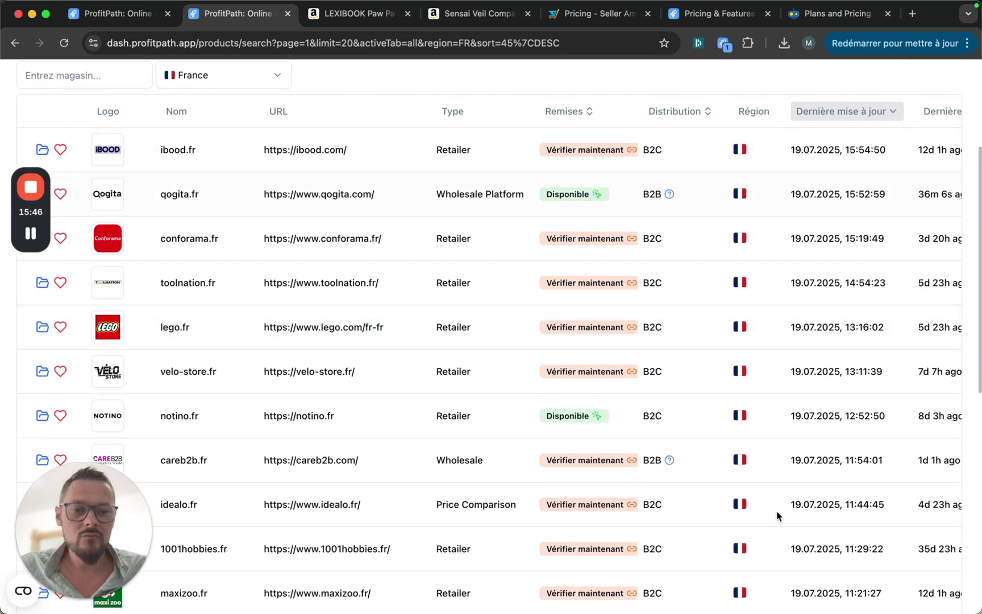
scroll(797, 454, "down", 12)
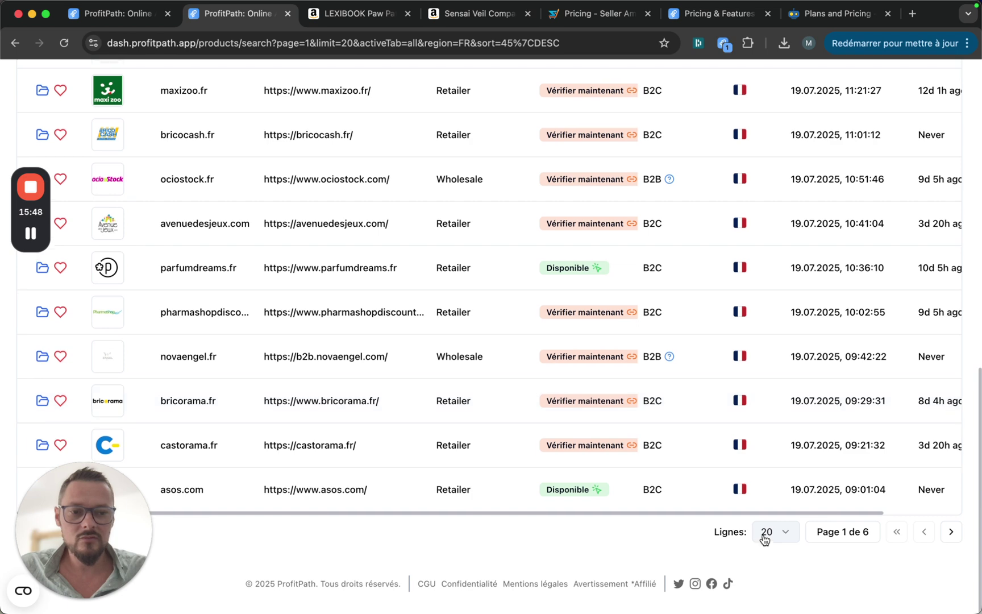
scroll(431, 300, "up", 15)
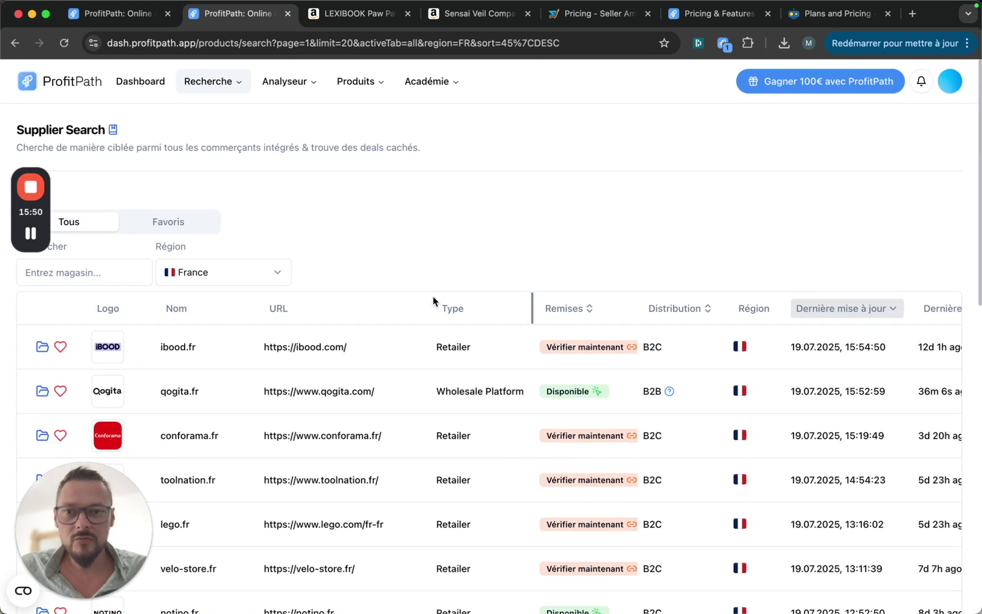
scroll(348, 243, "down", 2)
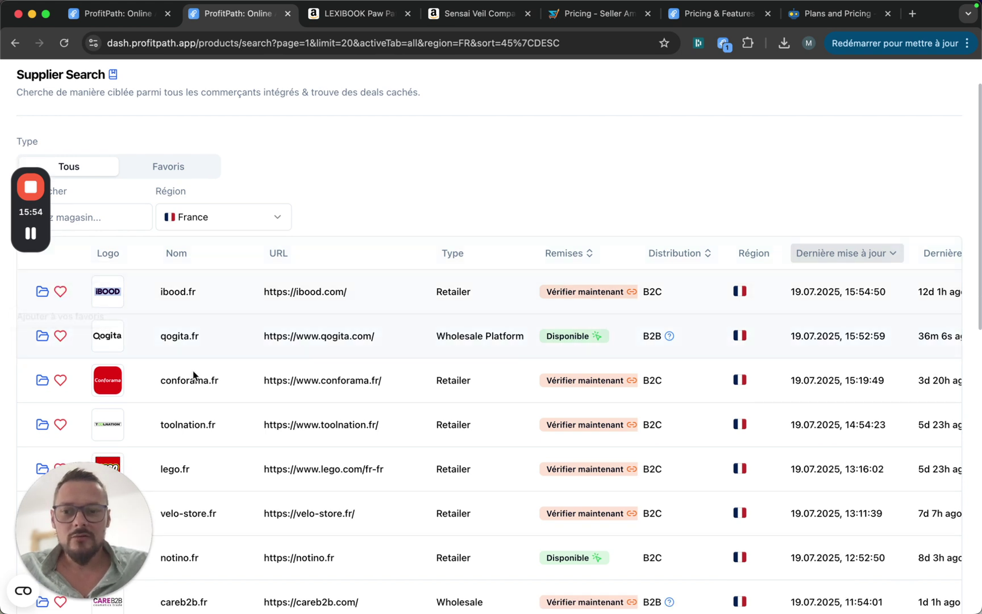
scroll(169, 391, "down", 2)
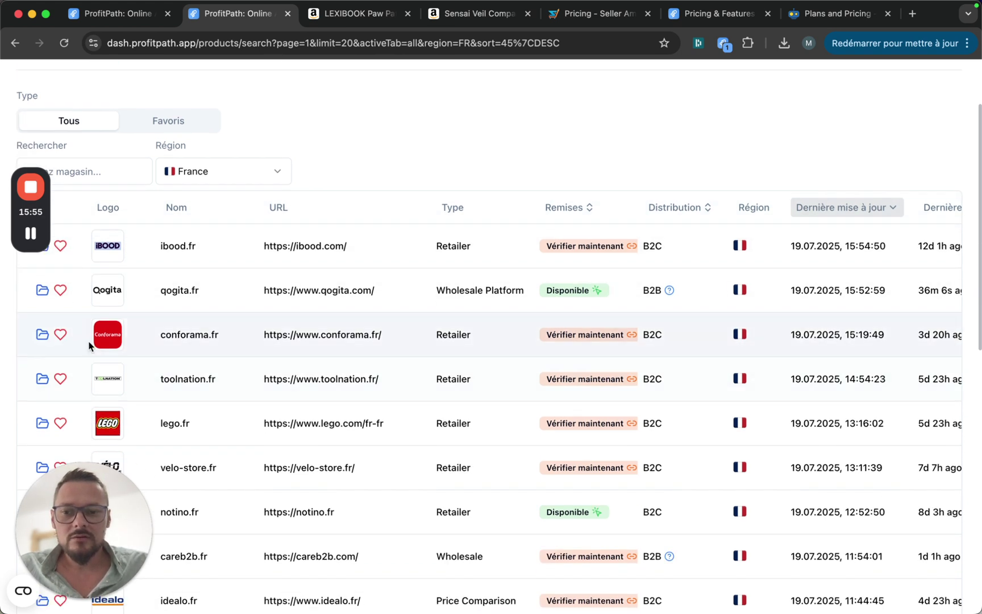
- Open the Conforama.fr product list and examine its columns from supplier price through to brand, titles, dimensions and weight
left_click(42, 335)
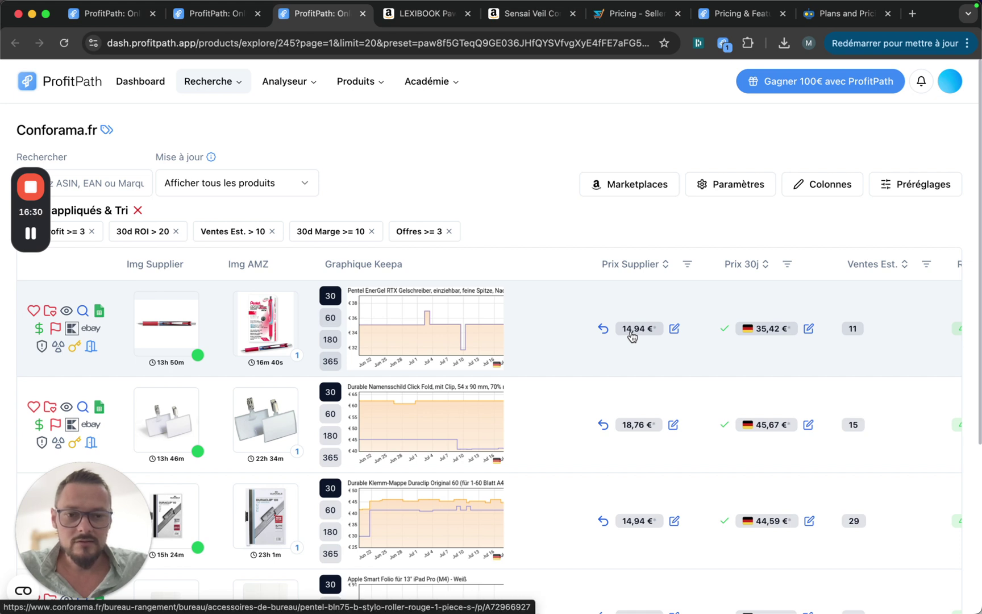
scroll(811, 350, "right", 3)
scroll(812, 348, "right", 10)
scroll(812, 348, "right", 10)
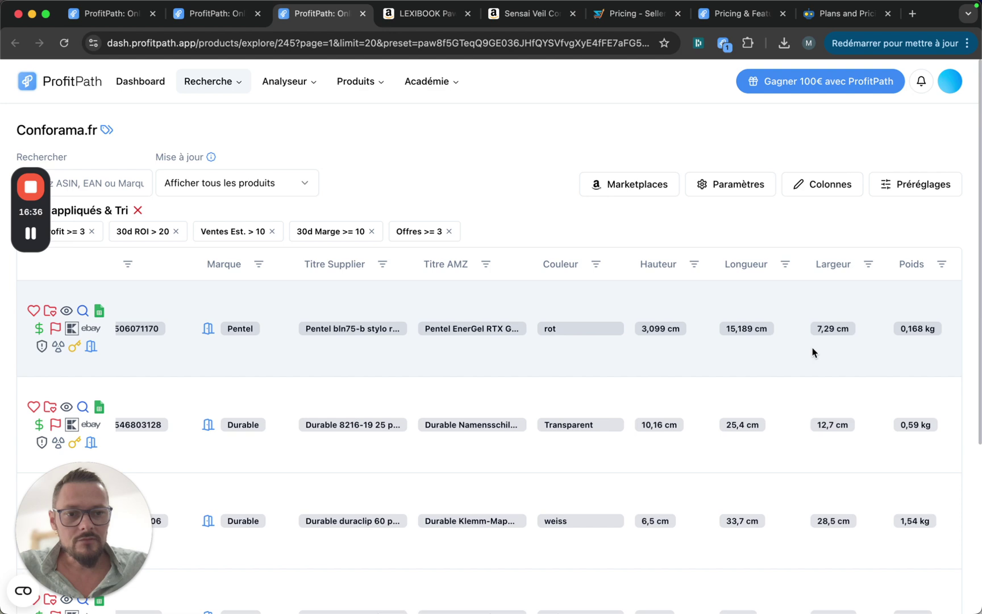
scroll(476, 416, "left", 15)
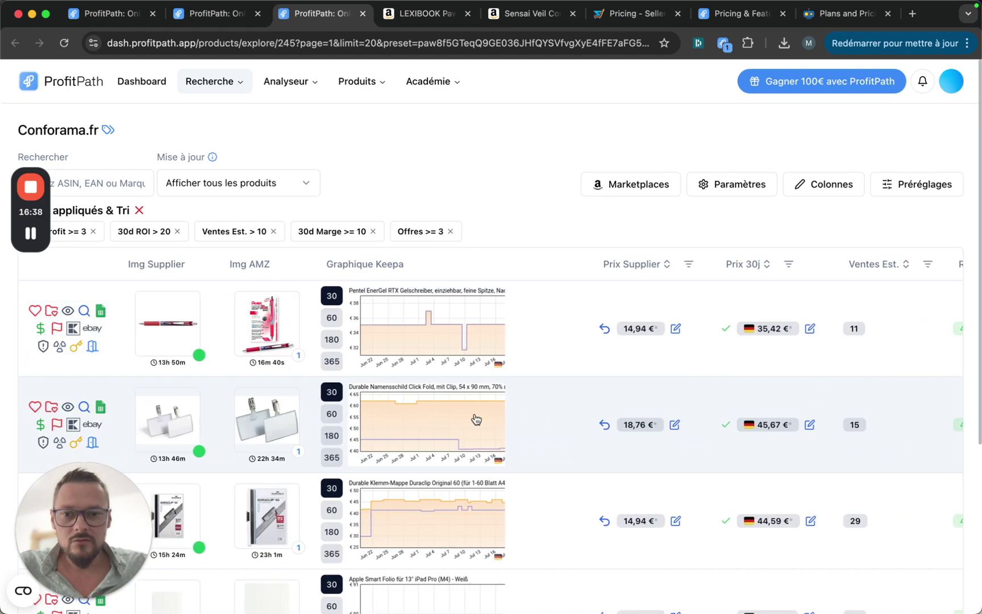
- Open the Wholesale Scanner, view the supplier file upload dialog for a new scan and close it without uploading
left_click(210, 81)
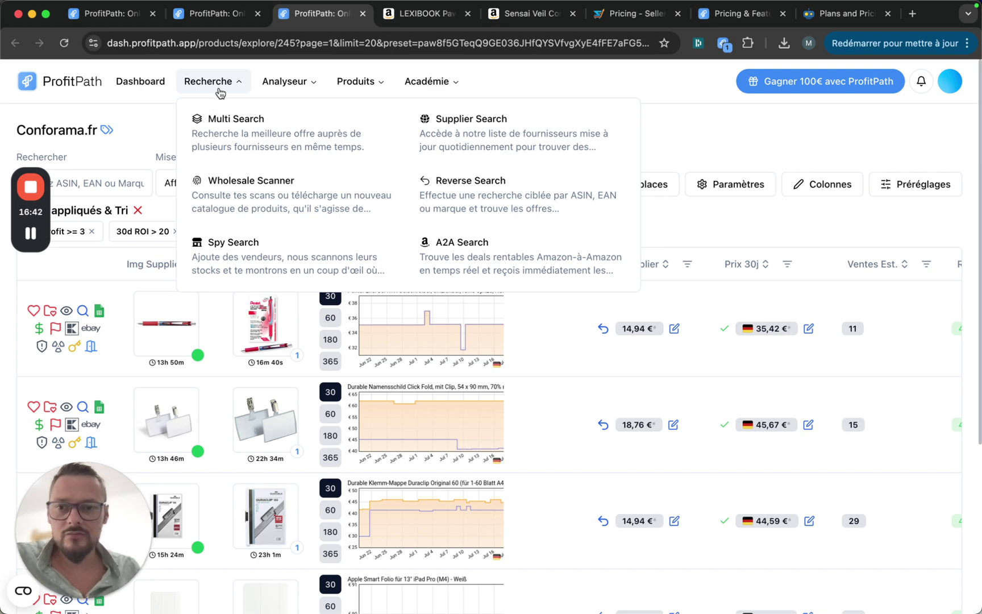
left_click(250, 206)
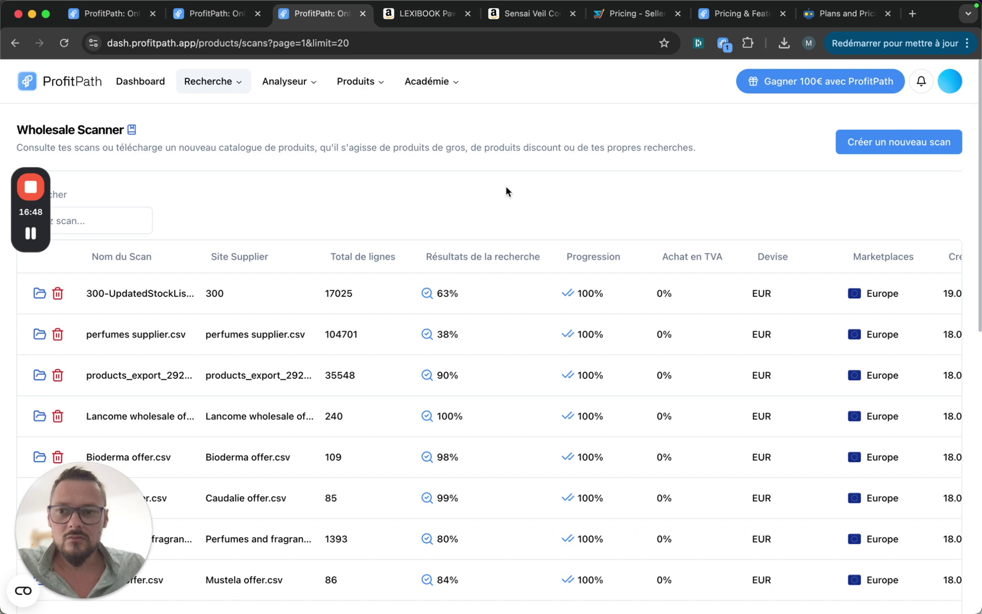
left_click(846, 142)
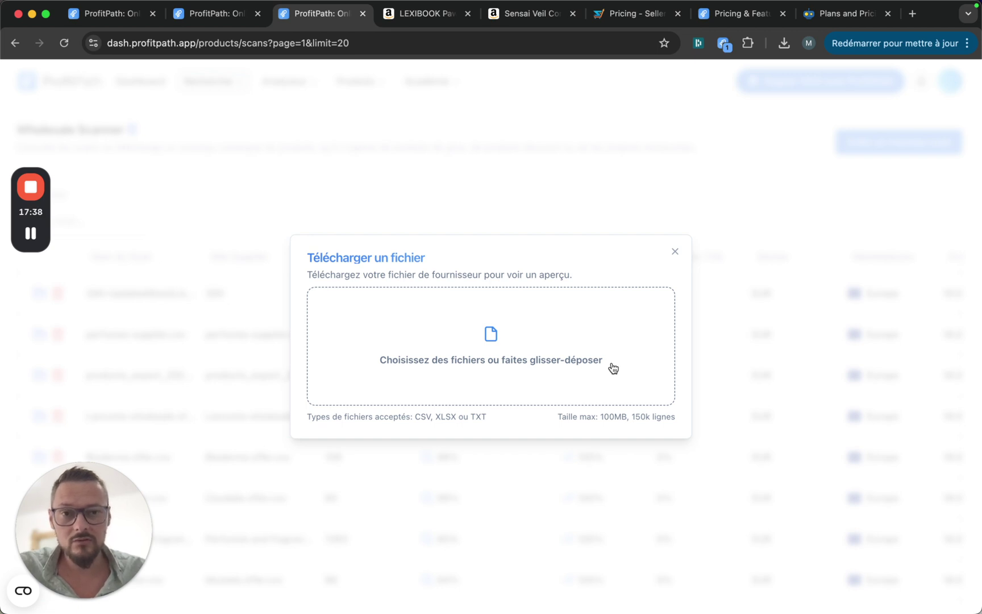
left_click(675, 252)
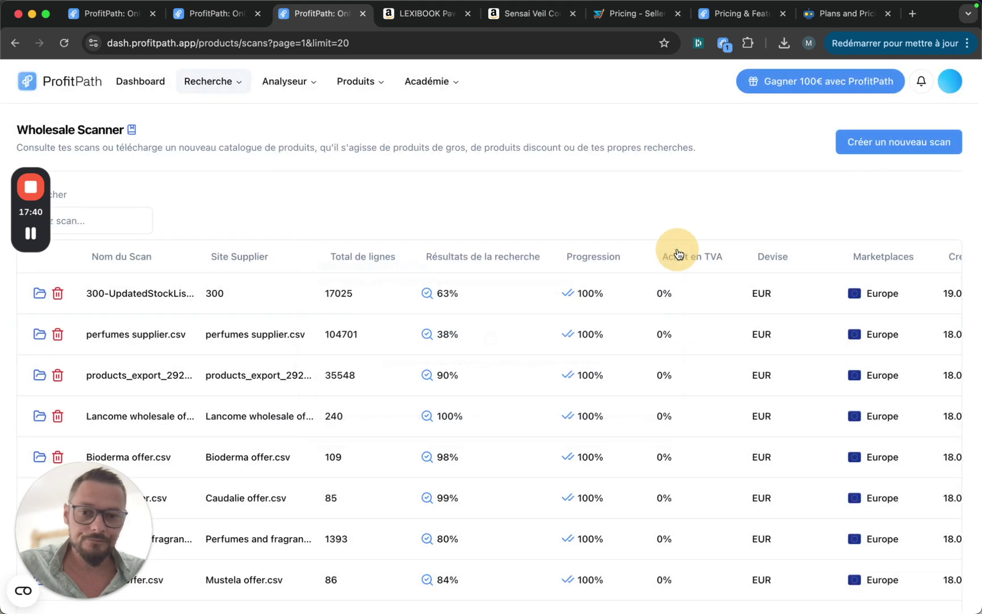
- Go back to Supplier Search and review the other available search tools, including Spy Search and A2A Search
left_click(237, 87)
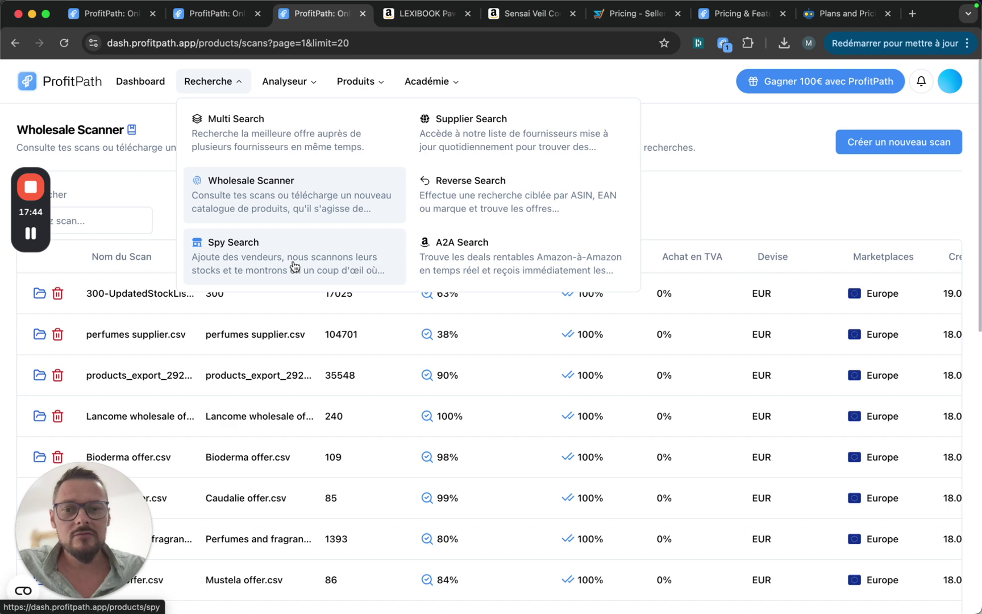
left_click(497, 131)
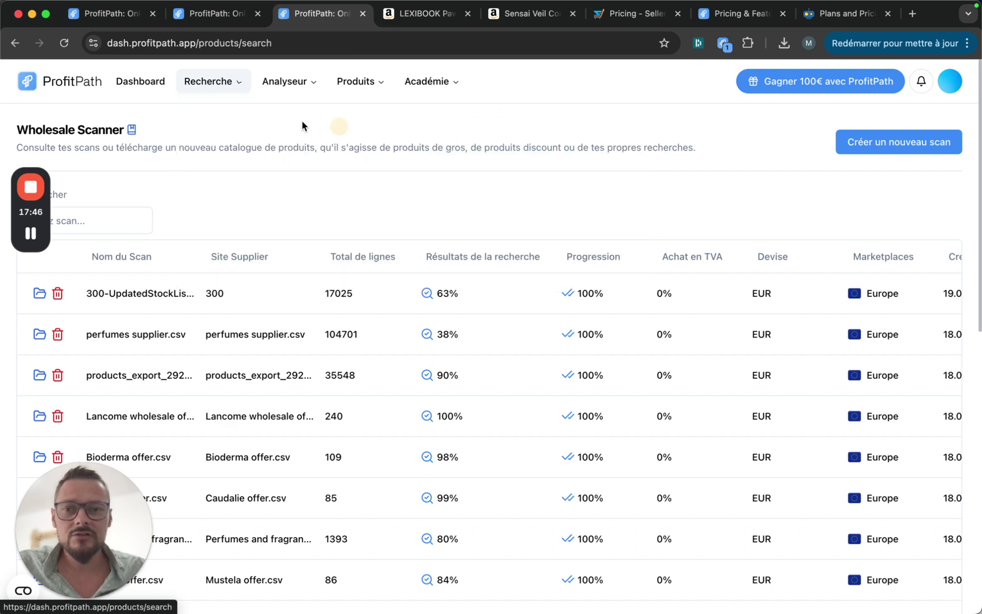
left_click(208, 81)
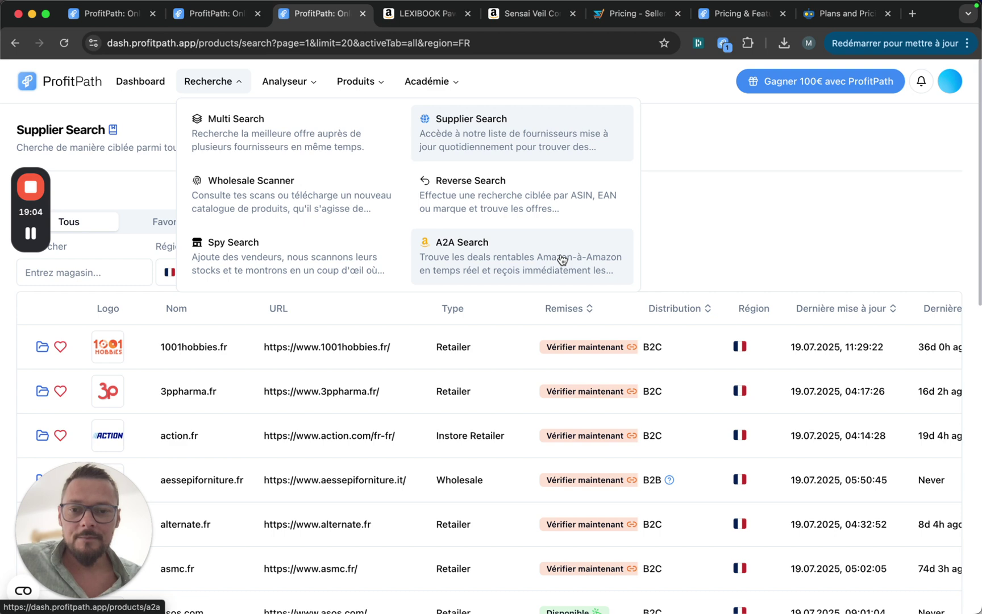
- Open the Recherche de produits analyser for Amazon FR and view the product management options, from Favorites to Google Sheets
mouse_move(314, 82)
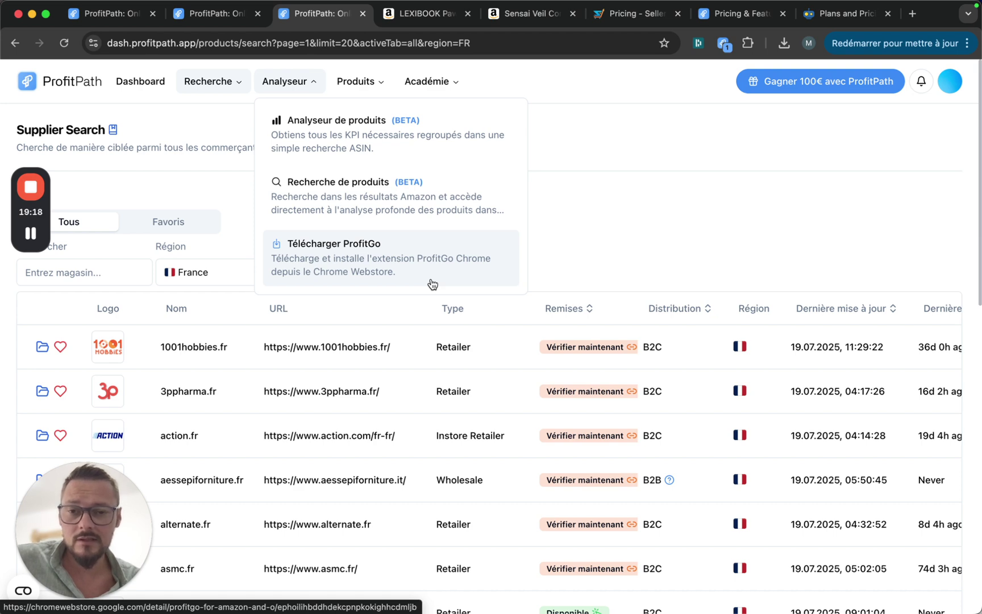
left_click(319, 194)
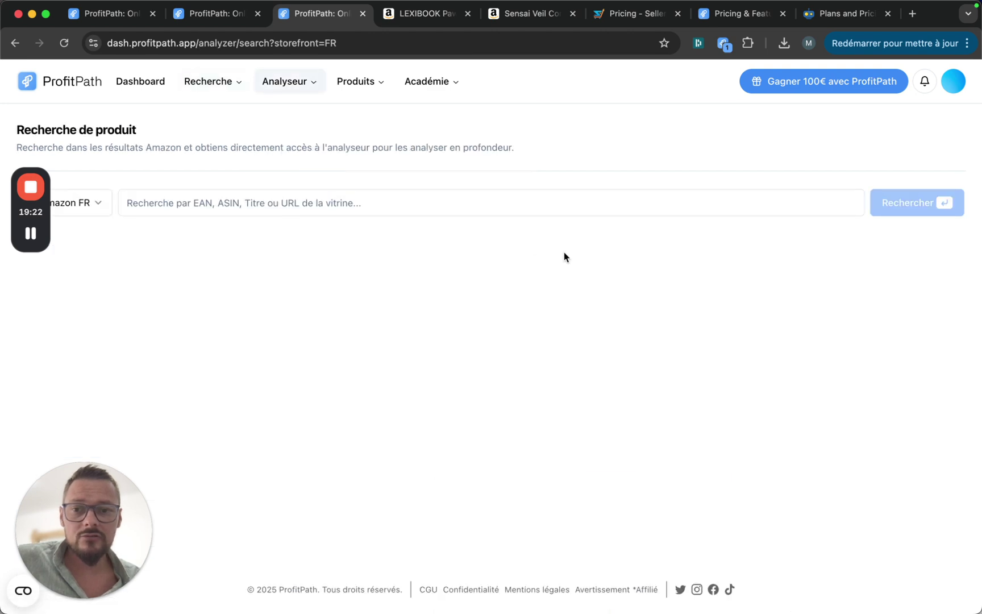
left_click(357, 209)
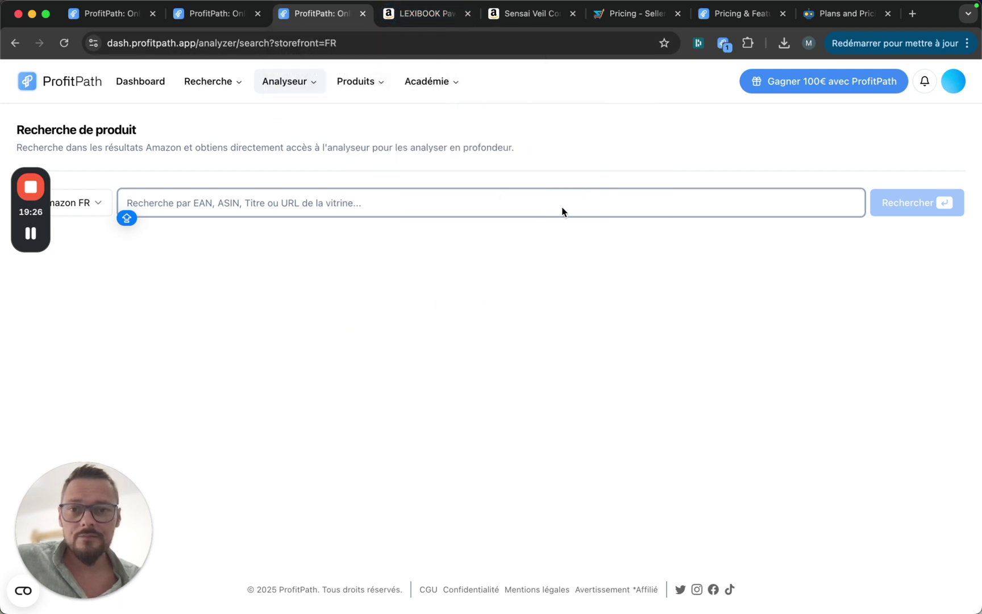
mouse_move(345, 90)
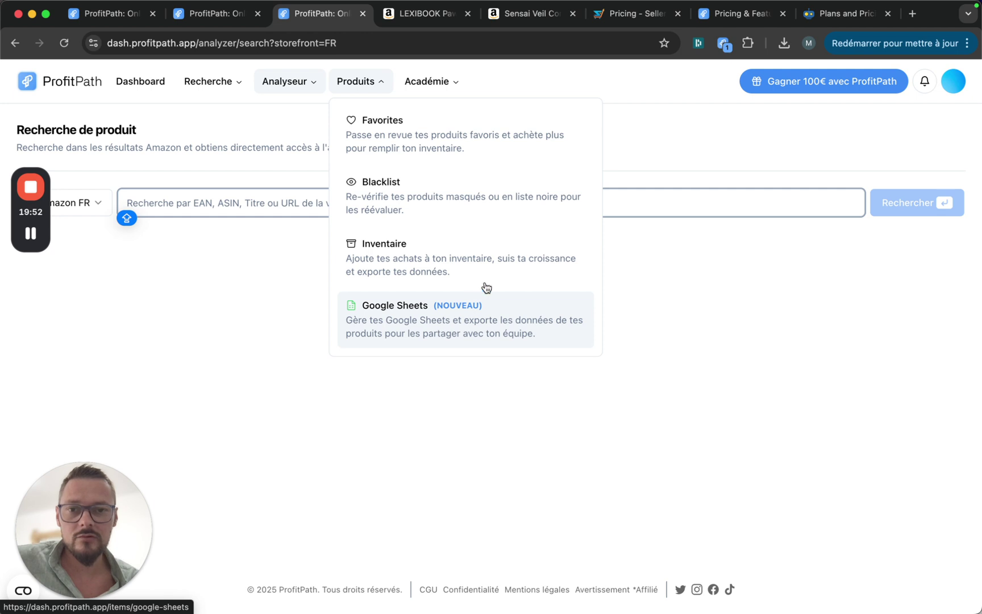
left_click(626, 104)
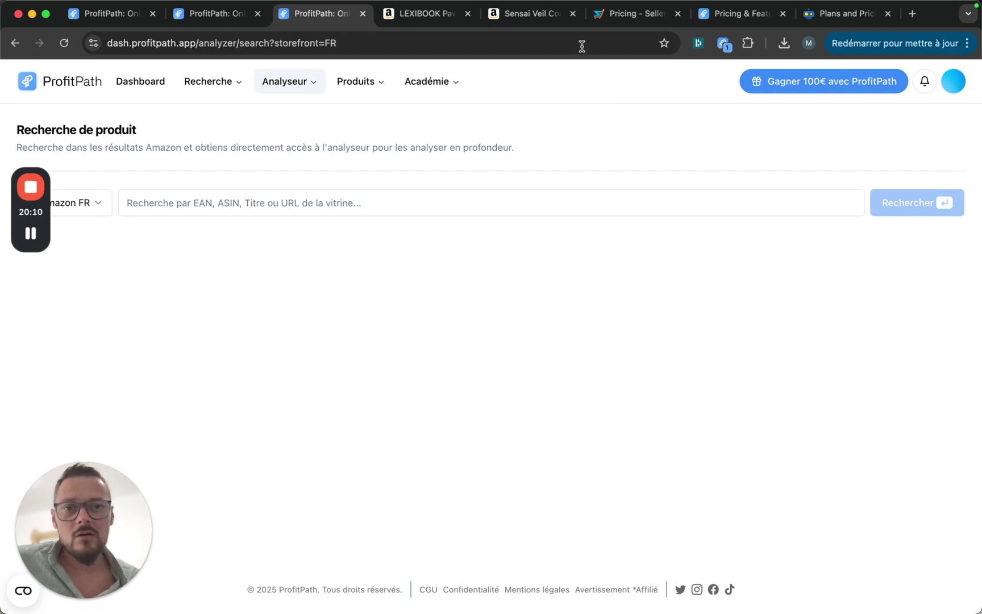
- Close the Lexibook and Sensai Amazon browser tabs and view Actorio's monthly plan pricing
left_click(467, 13)
left_click(467, 13)
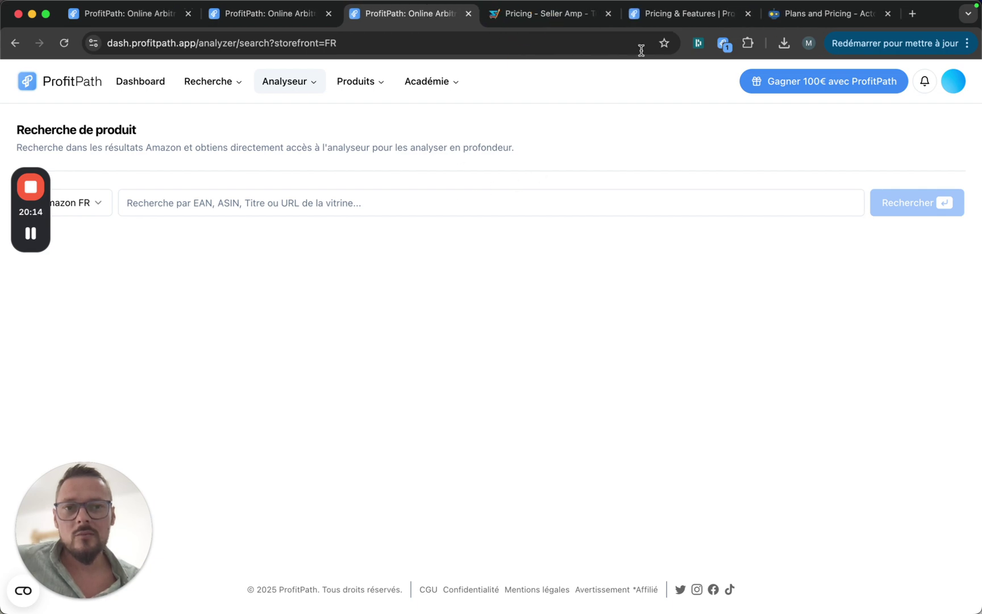
left_click(801, 13)
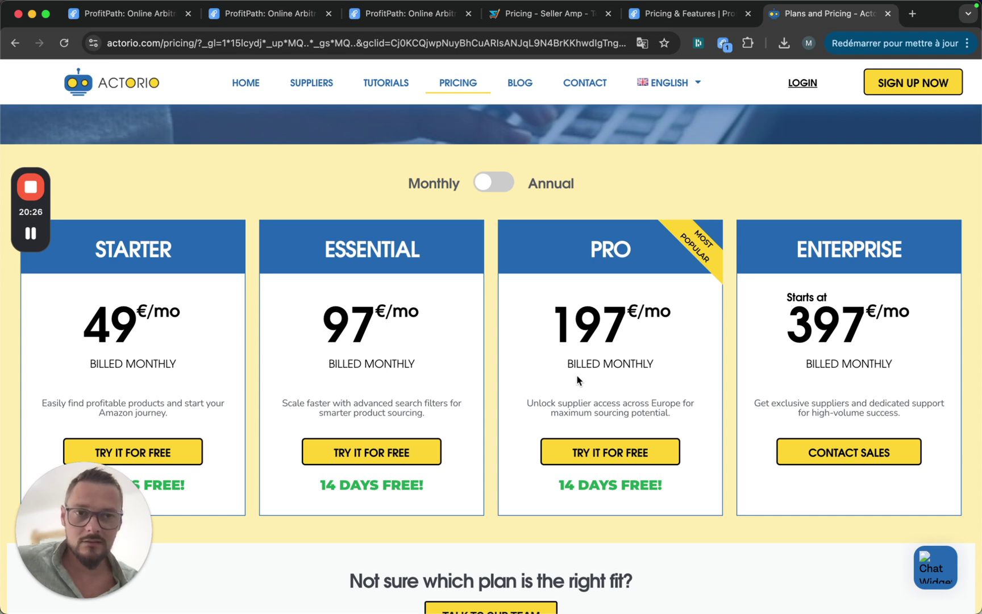
- Switch to ProfitPath's pricing page and examine the monthly prices and features of the Starter, Pro, Premium and Enterprise plans
left_click(664, 17)
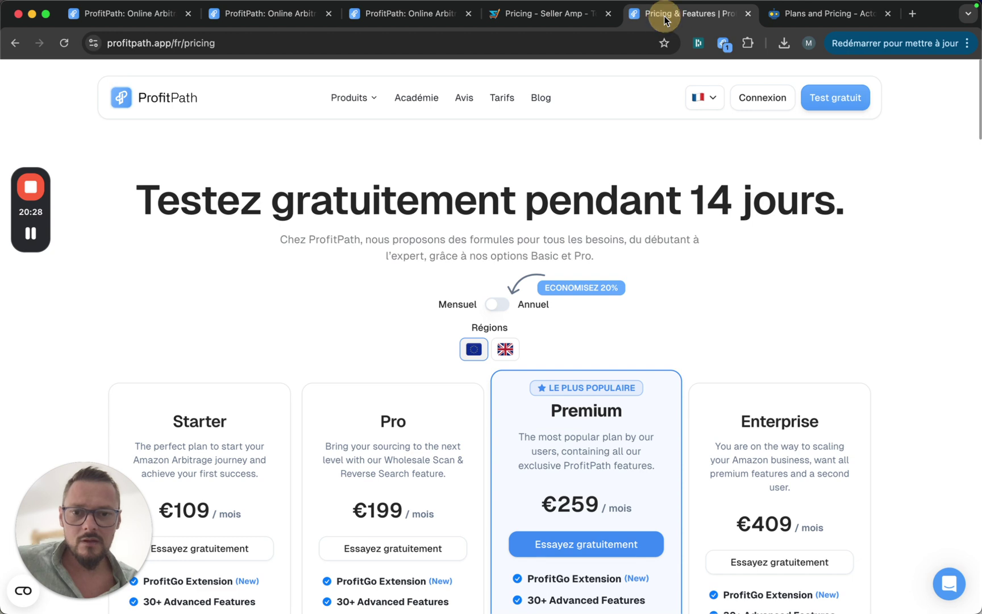
scroll(444, 245, "down", 2)
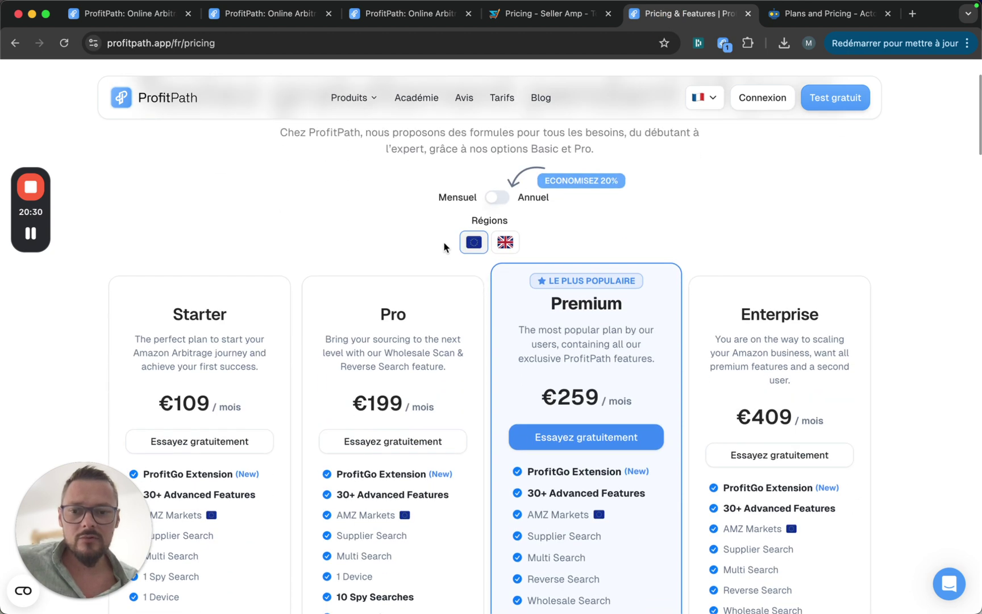
scroll(444, 246, "down", 1)
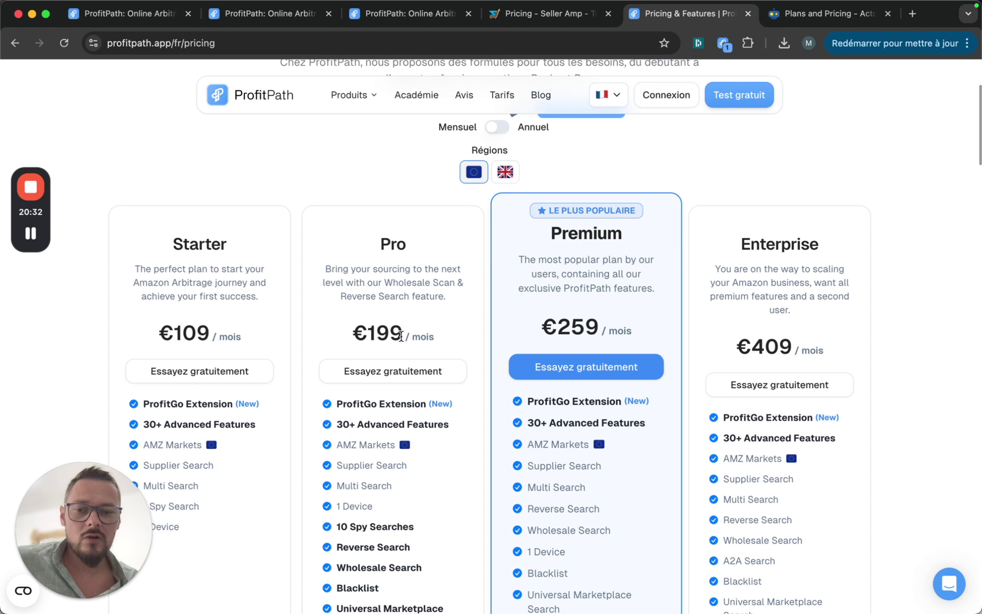
scroll(401, 336, "down", 2)
mouse_move(393, 487)
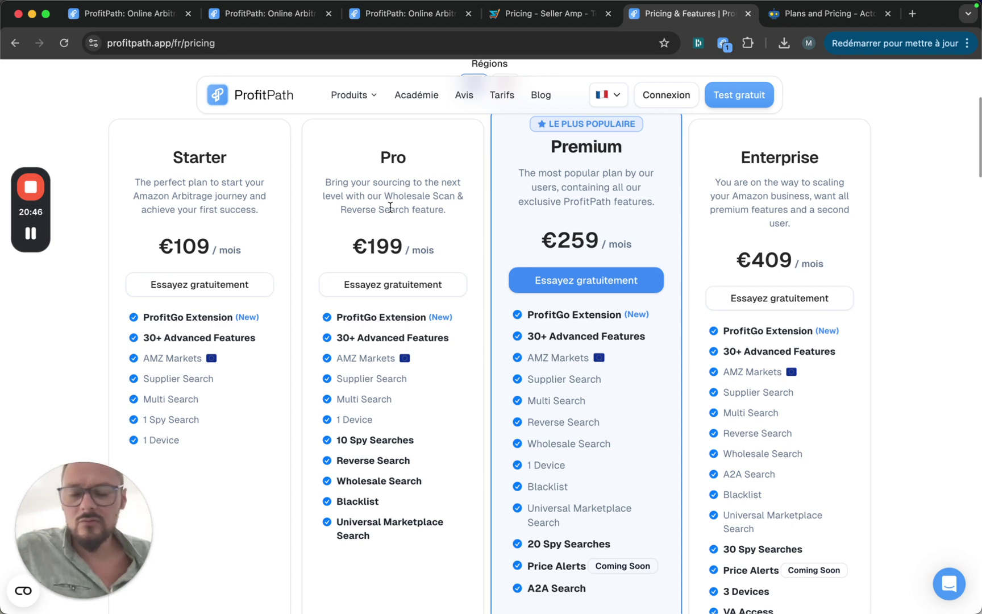
- Check SellerAmp's monthly plans and return to ProfitPath's pricing page to compare its plans and 14-day trial offer
left_click(559, 18)
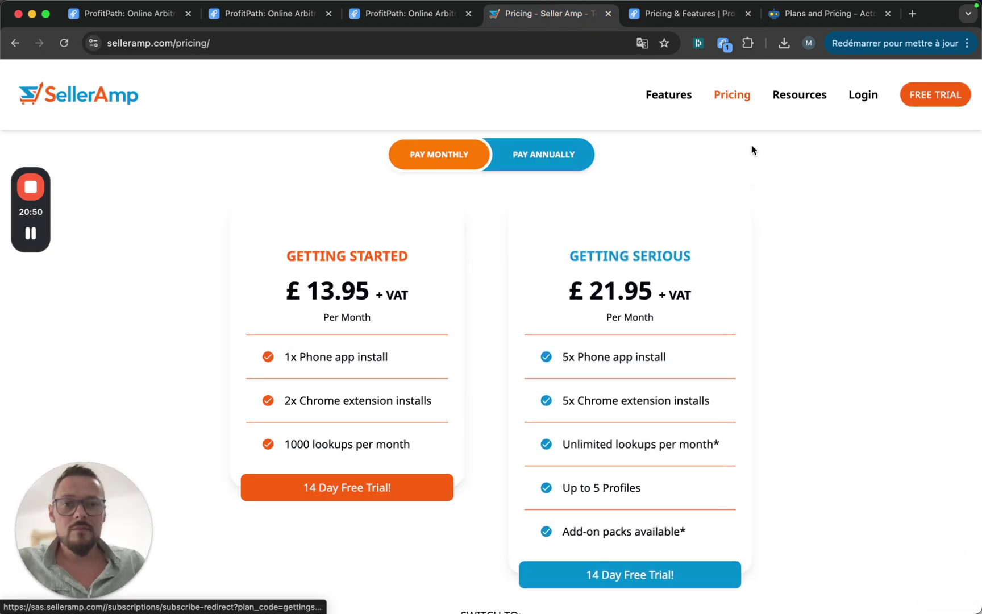
left_click(676, 15)
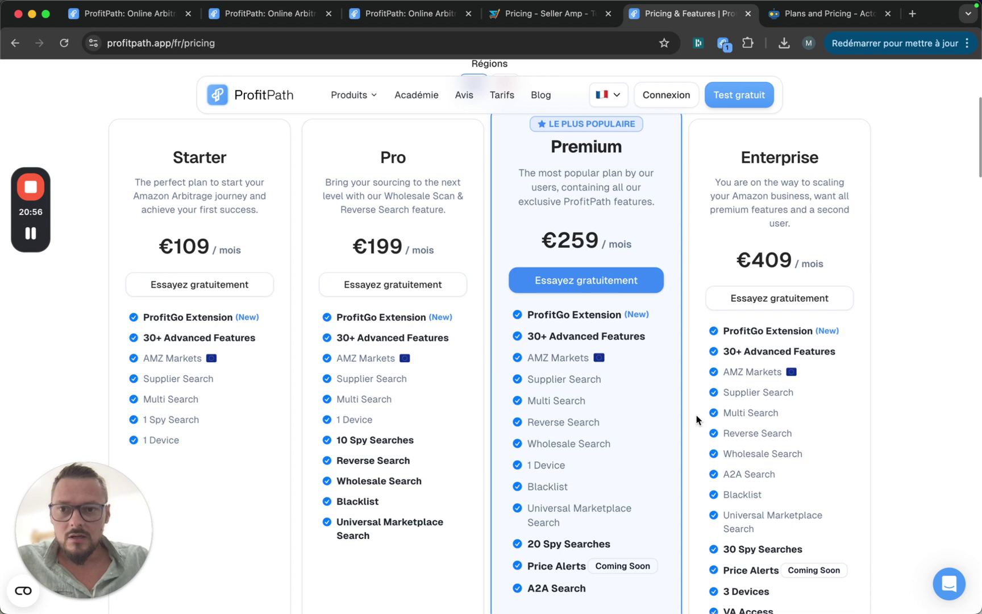
scroll(696, 419, "up", 1)
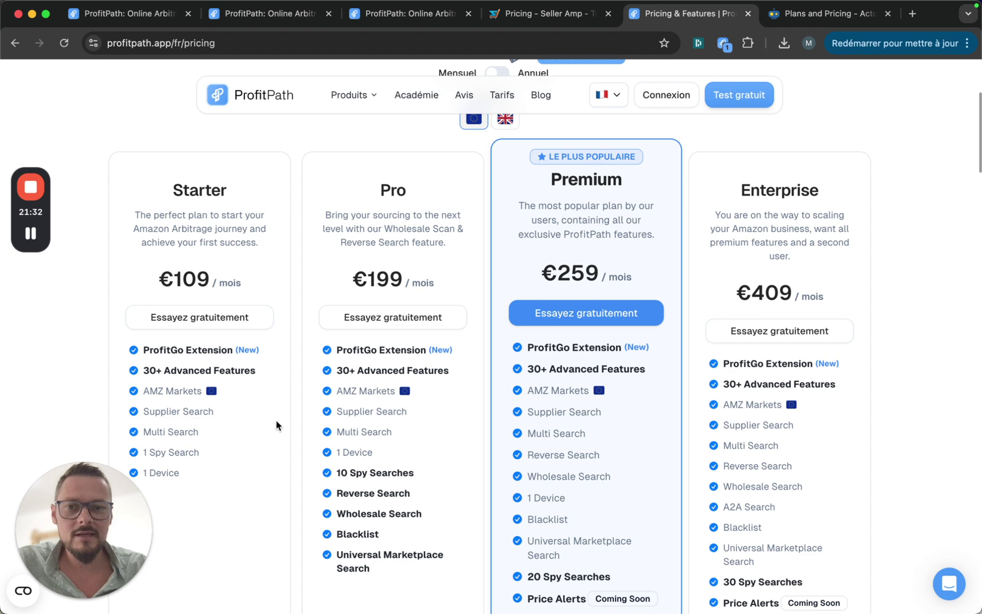
scroll(277, 425, "up", 5)
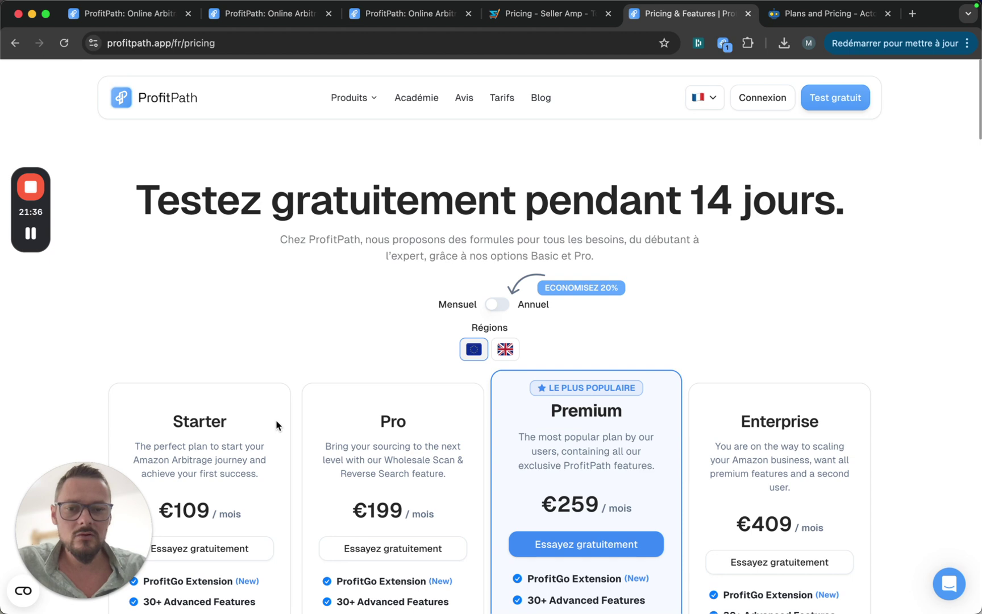
scroll(276, 425, "down", 3)
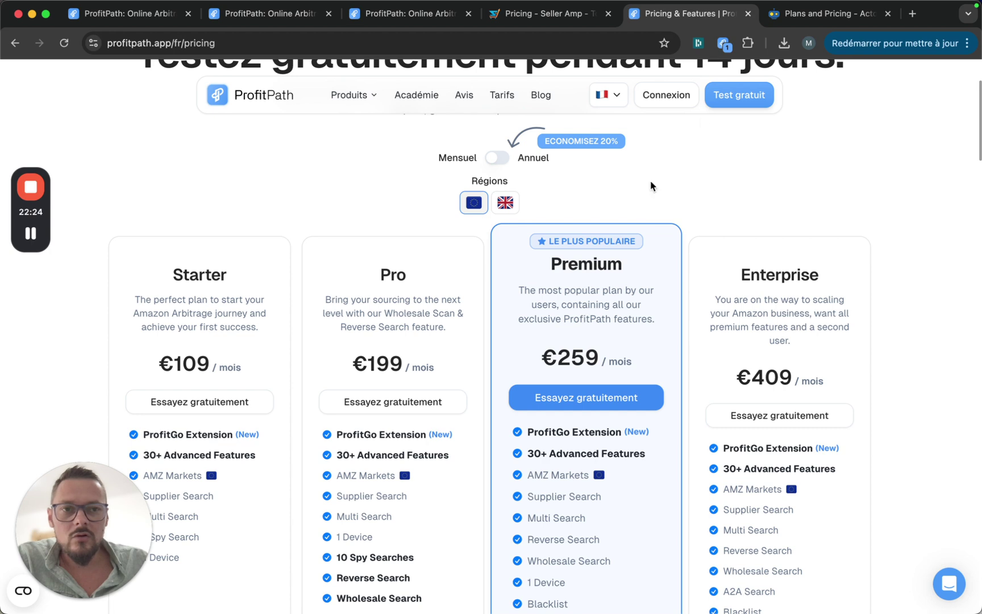
- Recheck SellerAmp's monthly pricing and go back to the free trial heading of ProfitPath's pricing page
left_click(542, 13)
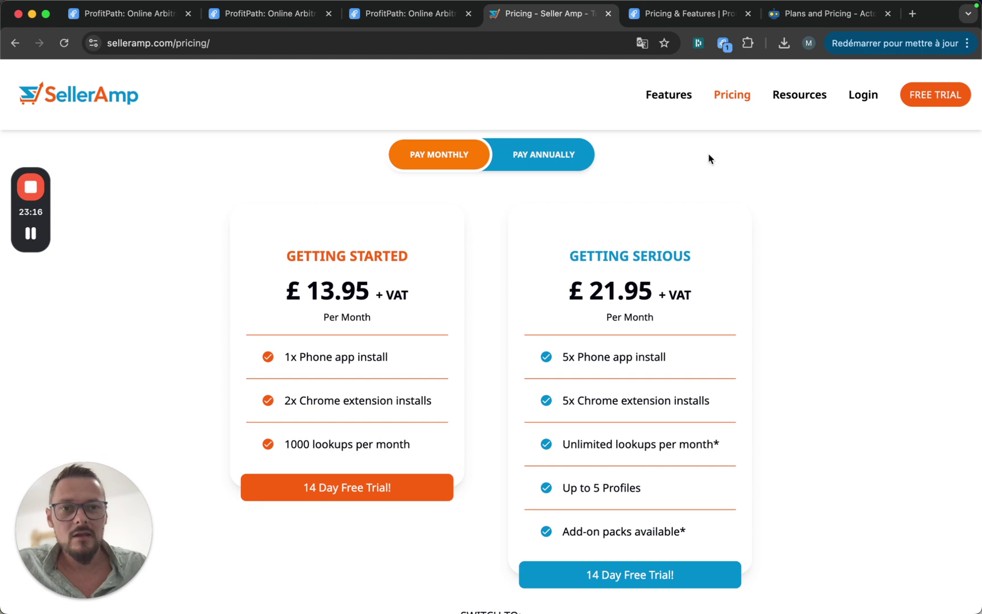
left_click(668, 16)
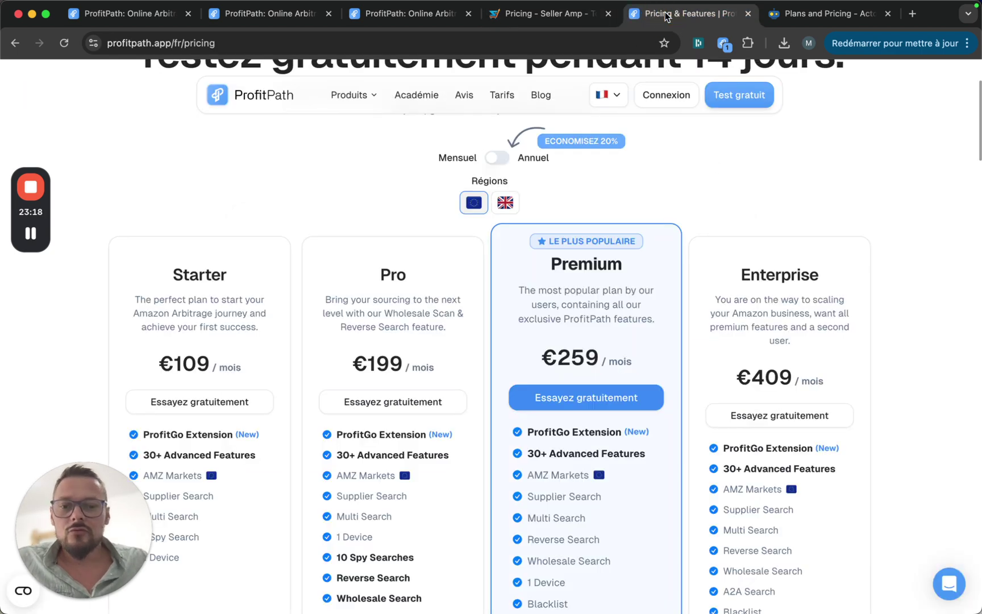
scroll(928, 231, "up", 3)
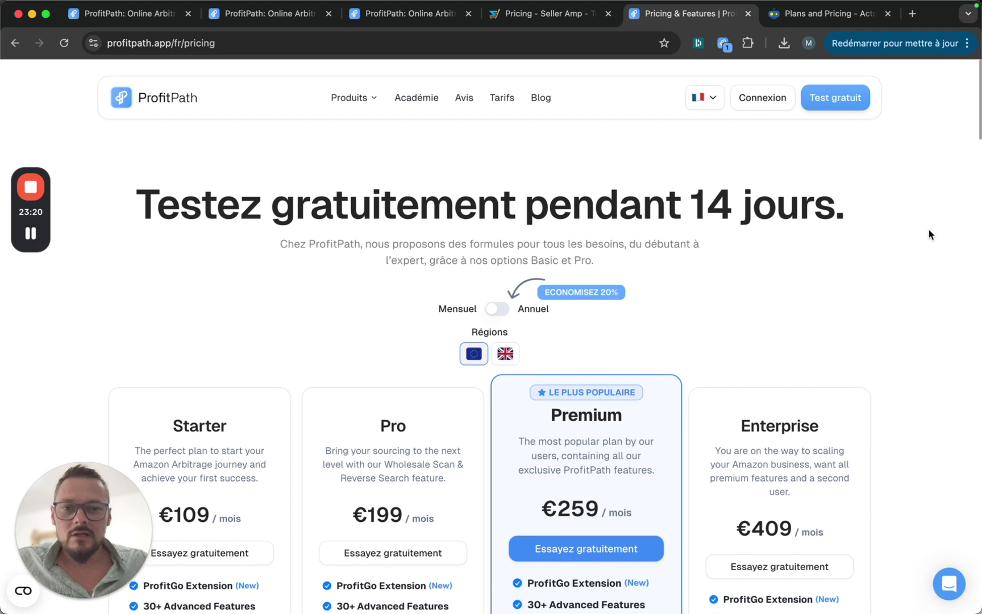